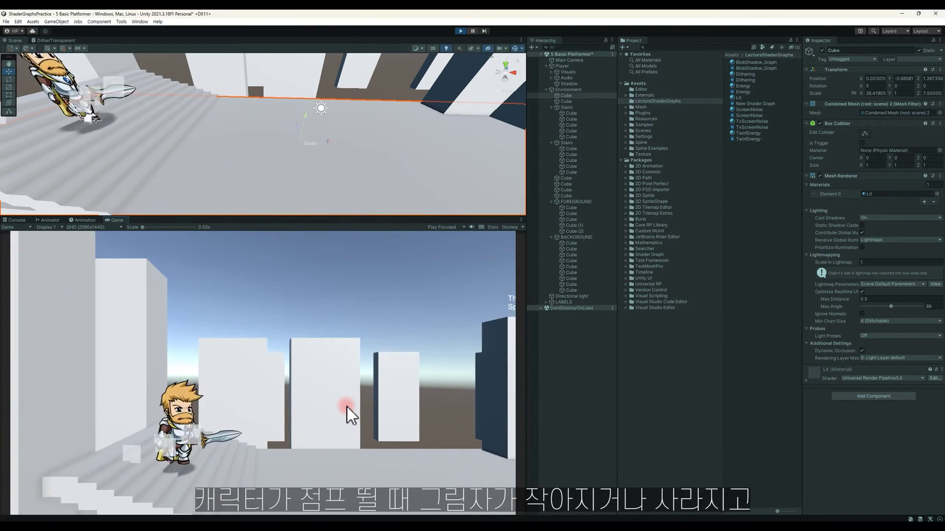
Step: Walk the hero up and down the stairs and jump onto the pillar, watching its shadow follow
{"action": "key", "text": "space"}
{"action": "key", "text": "a"}
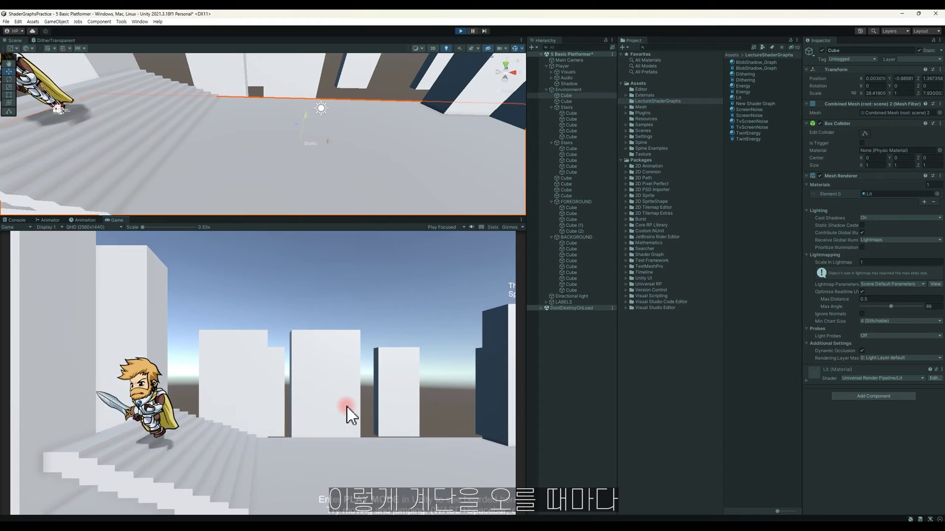
{"action": "key", "text": "d"}
{"action": "key", "text": "d"}
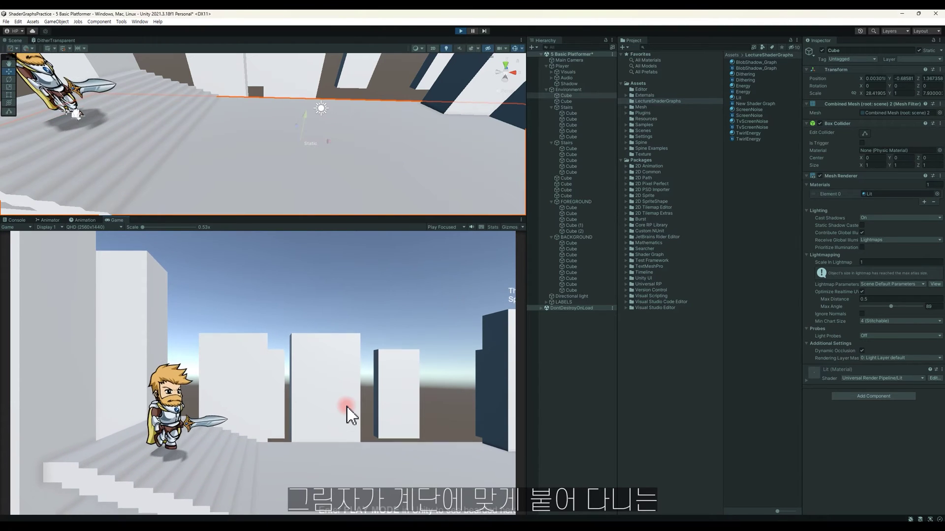
{"action": "key", "text": "d"}
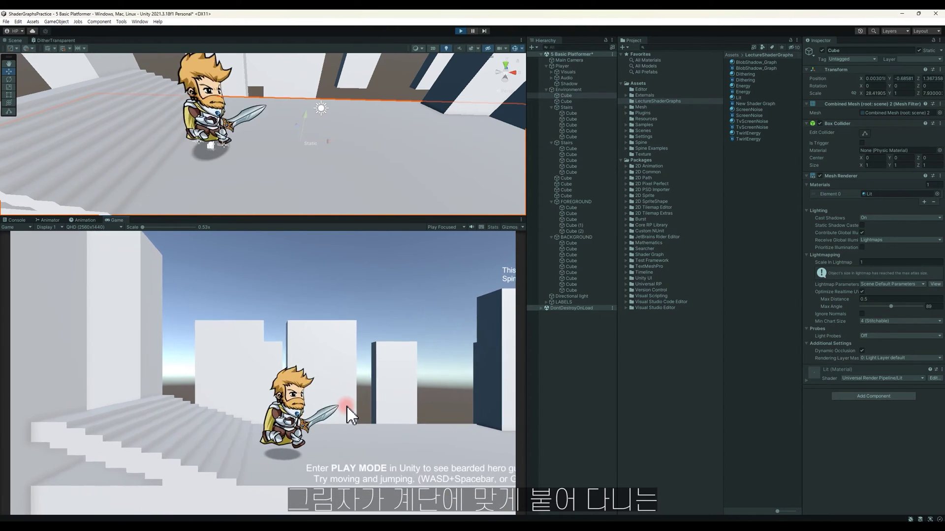
{"action": "key", "text": "space"}
{"action": "key", "text": "d"}
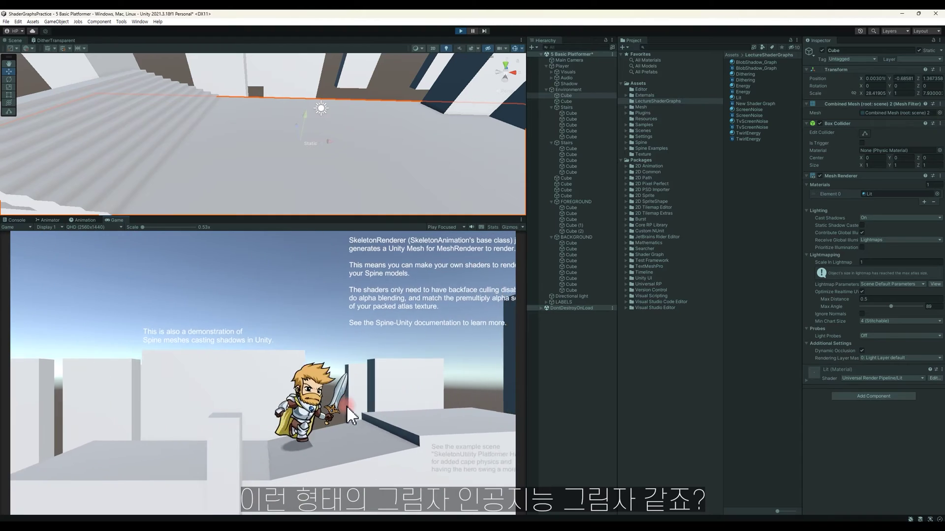
{"action": "key", "text": "space"}
{"action": "key", "text": "a"}
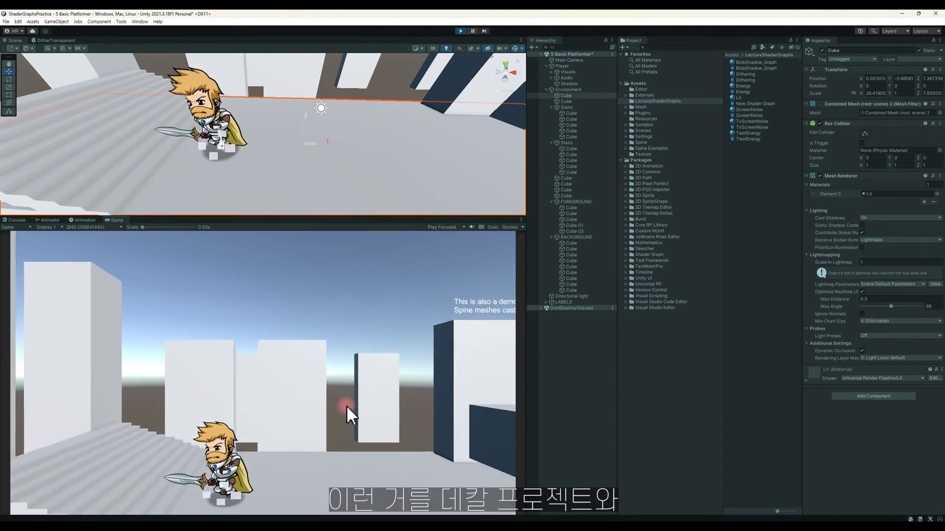
{"action": "key", "text": "d"}
{"action": "key", "text": "d"}
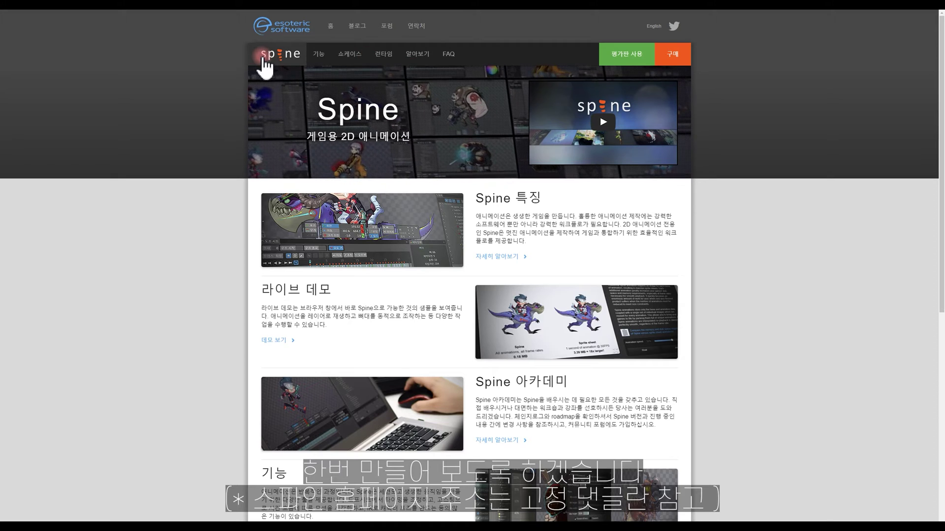
Step: Download the spine-unity 4.1 package via Runtimes and the Unity documentation, then open Downloads
{"action": "left_click", "coordinate": [389, 55]}
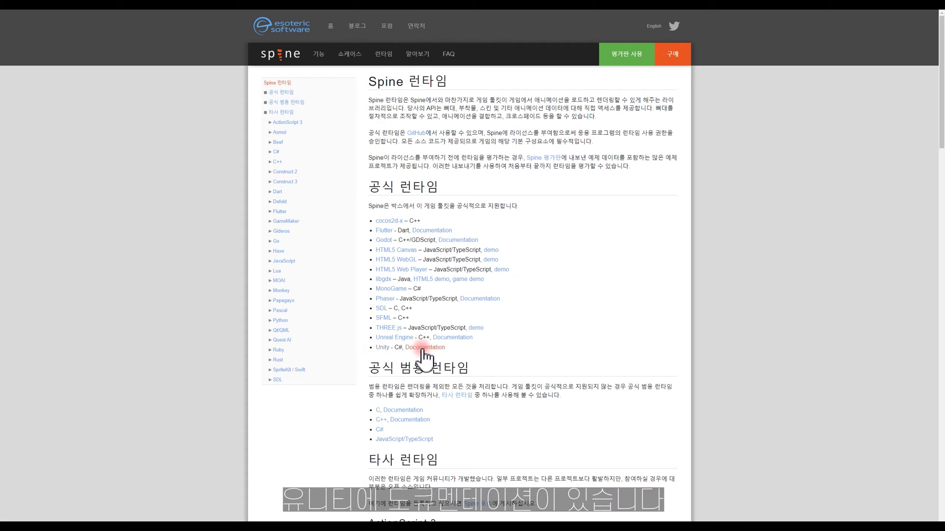
{"action": "left_click", "coordinate": [424, 349]}
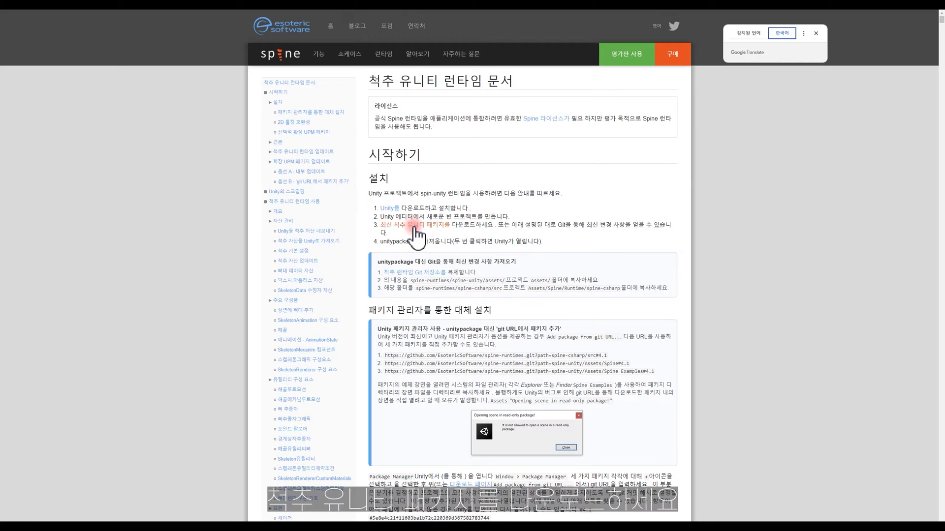
{"action": "left_click", "coordinate": [444, 227]}
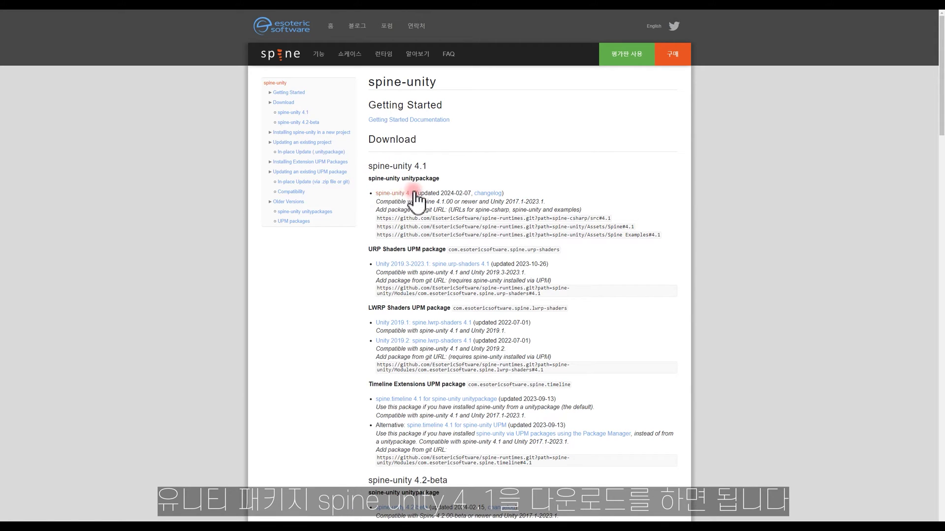
{"action": "left_click", "coordinate": [392, 194]}
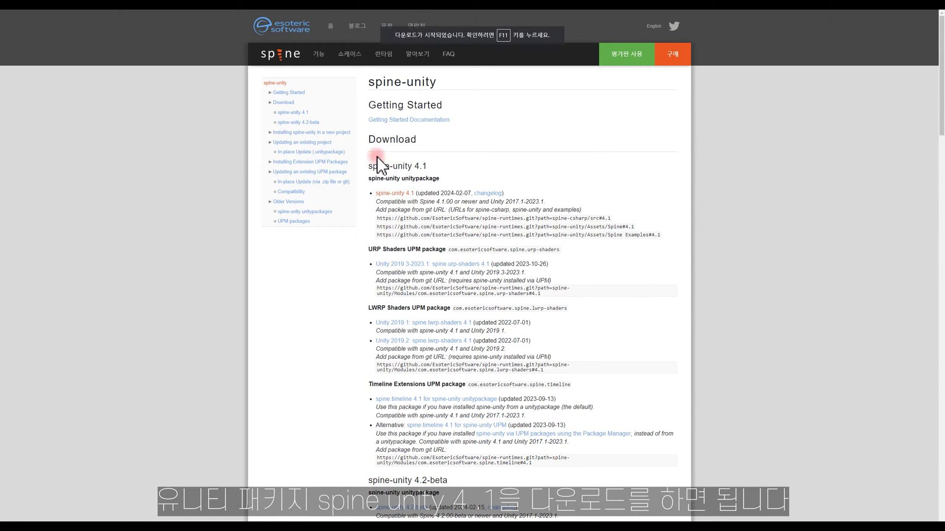
{"action": "key", "text": "F11"}
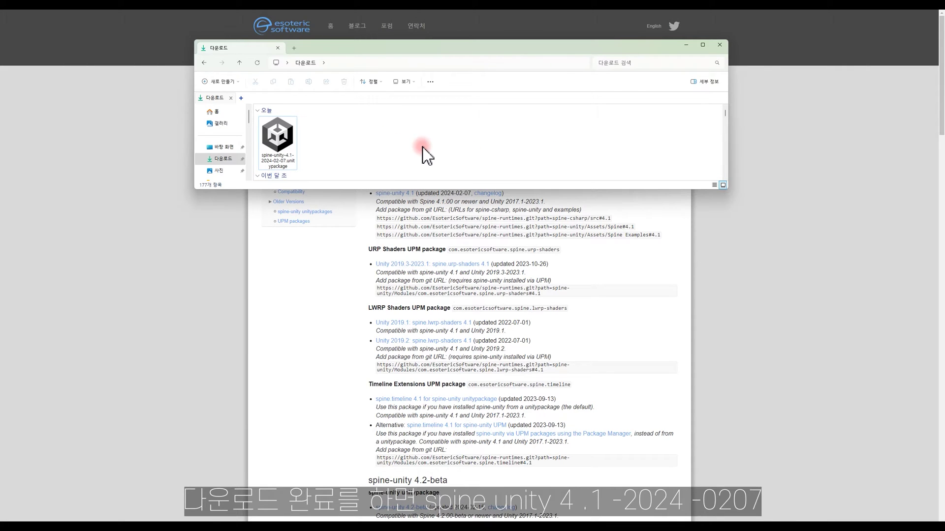
Step: Open spine-unity-4.1-2024-02-07.unitypackage from Downloads in Unity
{"action": "left_click", "coordinate": [277, 138]}
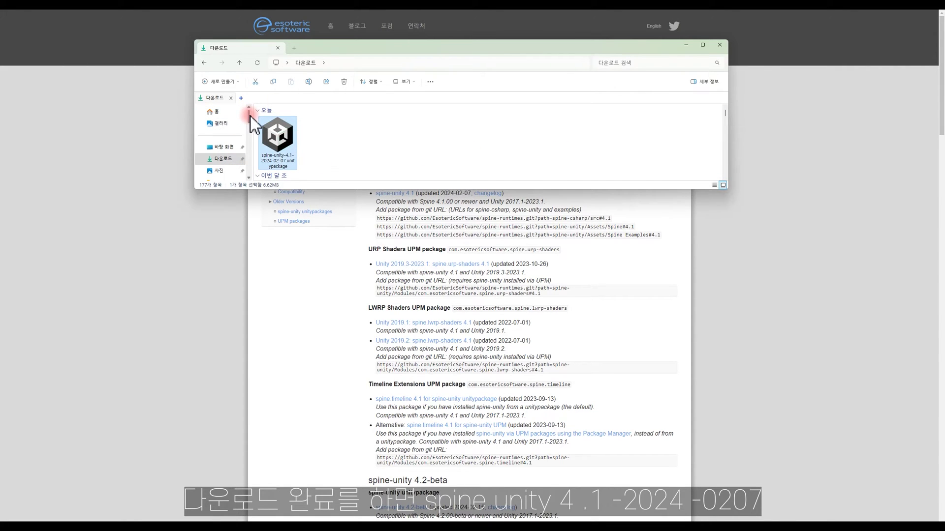
{"action": "left_click", "coordinate": [279, 143]}
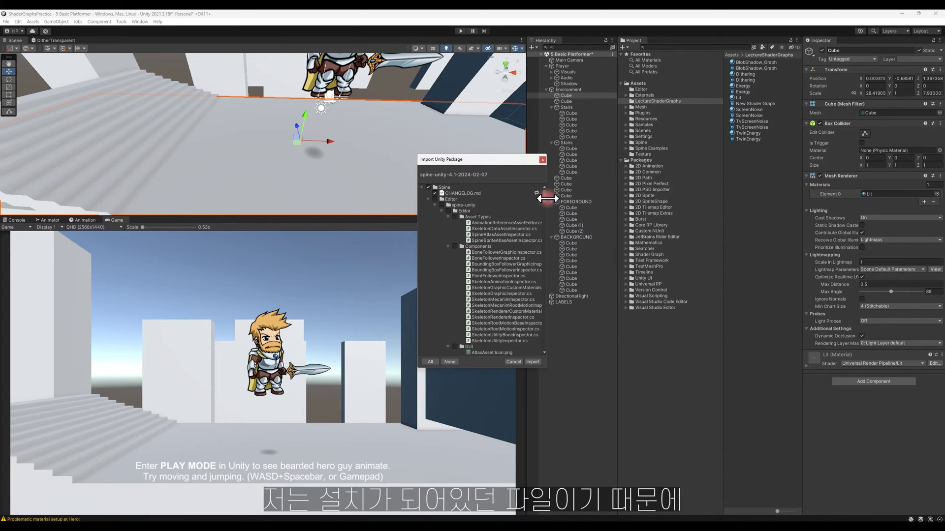
Step: Review the package's file list, import it, and view the new Assets/Spine folder contents
{"action": "mouse_move", "coordinate": [545, 197]}
{"action": "left_mouse_down"}
{"action": "mouse_move", "coordinate": [543, 266]}
{"action": "mouse_move", "coordinate": [467, 222]}
{"action": "left_mouse_up"}
{"action": "scroll", "coordinate": [506, 288], "scroll_direction": "down", "scroll_amount": 2}
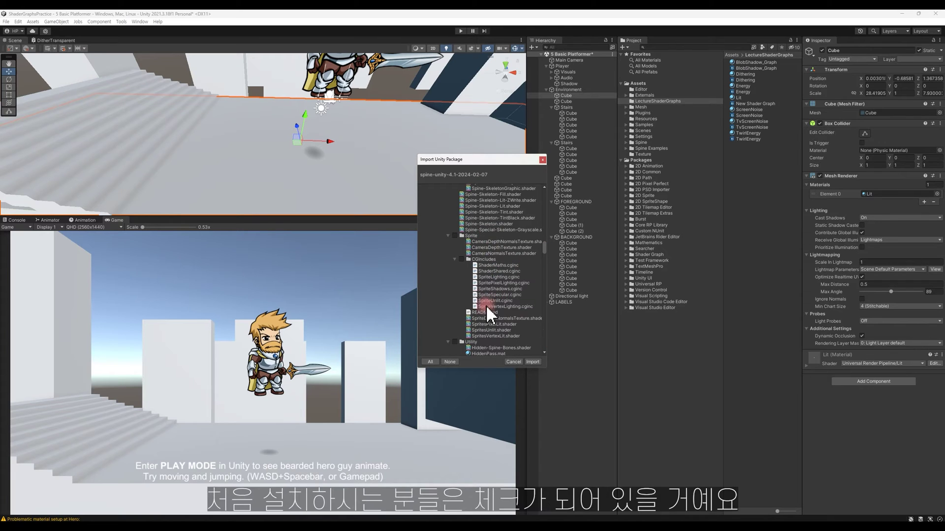
{"action": "scroll", "coordinate": [485, 283], "scroll_direction": "down", "scroll_amount": 5}
{"action": "scroll", "coordinate": [468, 271], "scroll_direction": "up", "scroll_amount": 2}
{"action": "left_click", "coordinate": [531, 362]}
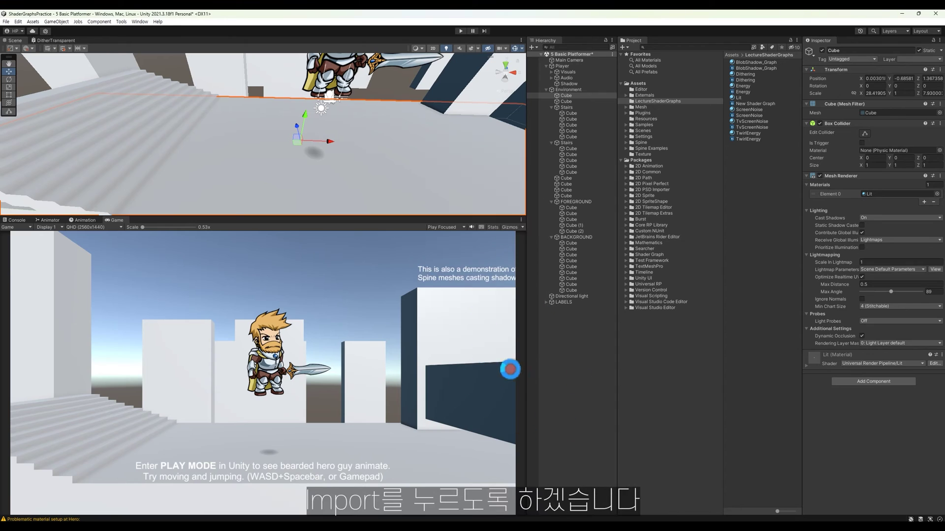
{"action": "left_click", "coordinate": [647, 143]}
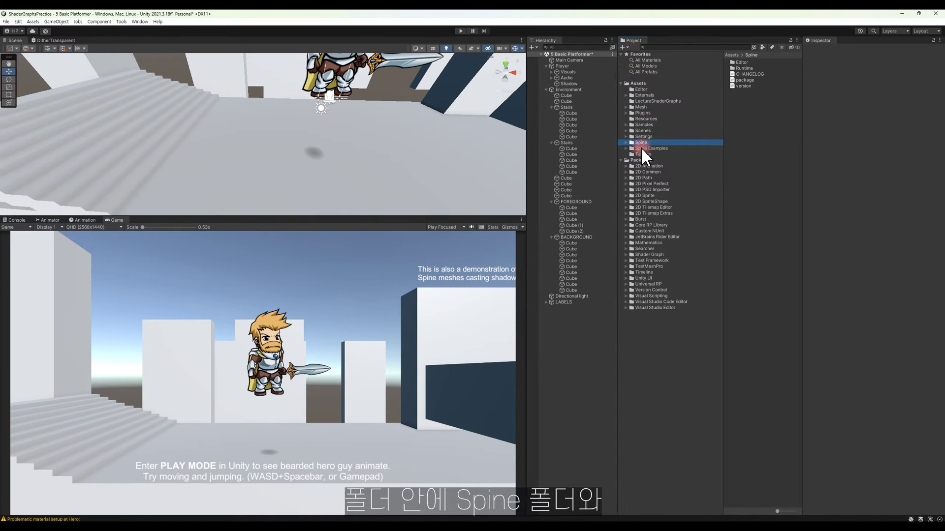
Step: Open the 5 Basic Platformer scene from Spine Examples > Getting Started and orbit it in 3D
{"action": "left_click", "coordinate": [639, 149]}
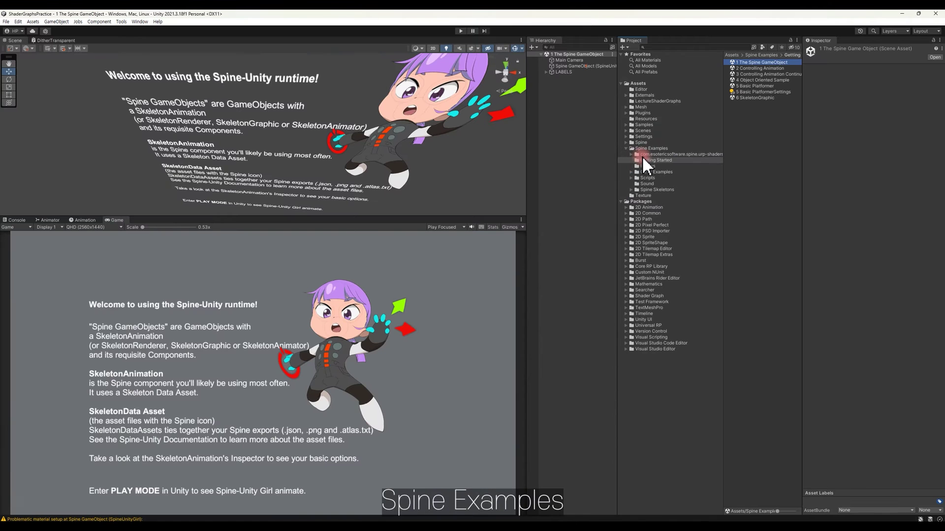
{"action": "left_click", "coordinate": [650, 161]}
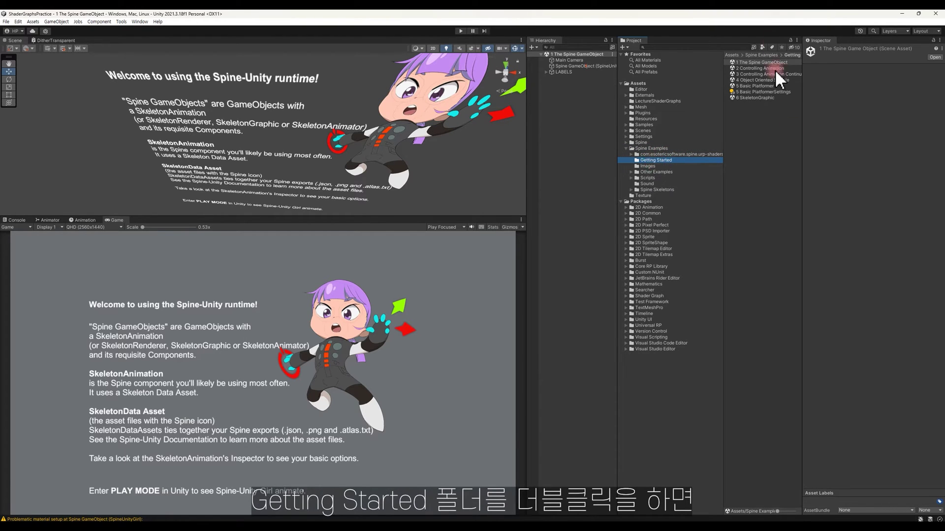
{"action": "left_click", "coordinate": [758, 86]}
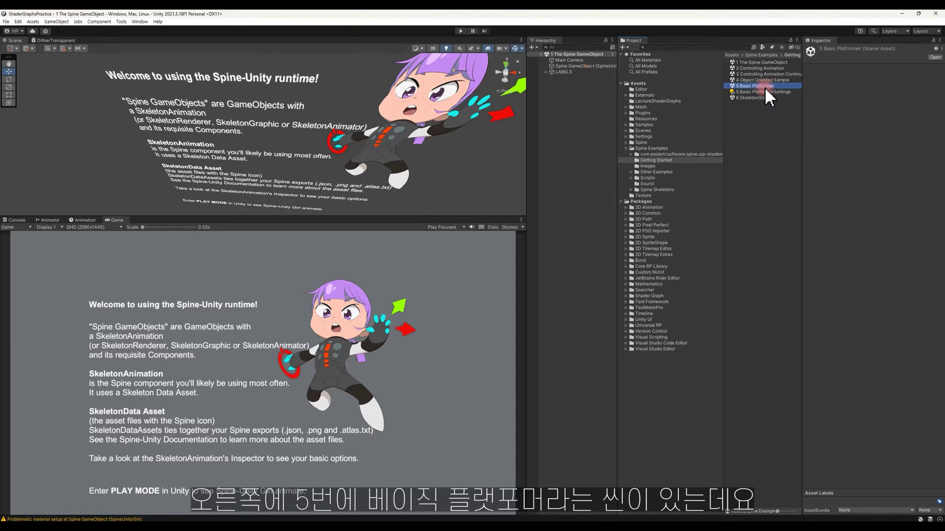
{"action": "double_click", "coordinate": [739, 84]}
{"action": "left_click_drag", "start_coordinate": [346, 215], "coordinate": [351, 251]}
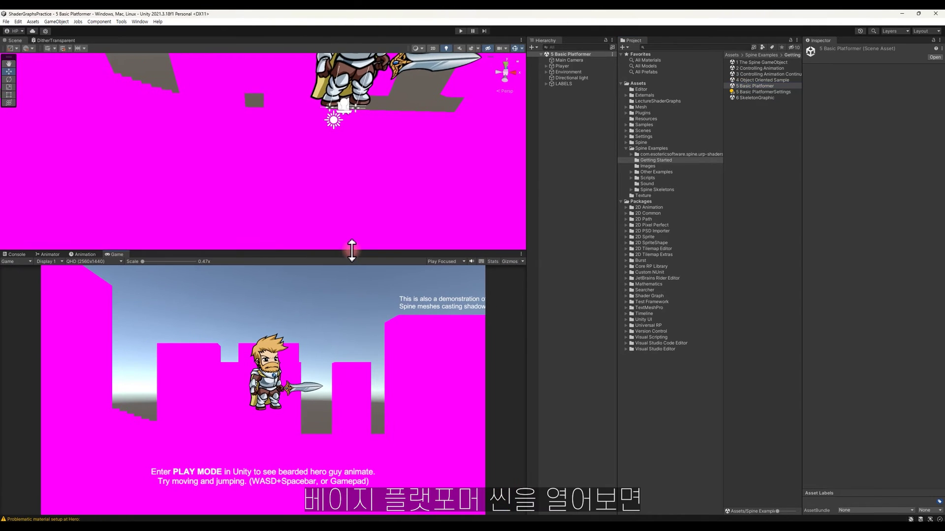
{"action": "scroll", "coordinate": [357, 213], "scroll_direction": "down", "scroll_amount": 5}
{"action": "mouse_move", "coordinate": [359, 206]}
{"action": "left_mouse_down", "text": "alt"}
{"action": "mouse_move", "coordinate": [388, 142]}
{"action": "mouse_move", "coordinate": [320, 229]}
{"action": "left_mouse_up", "text": "alt"}
{"action": "left_click_drag", "start_coordinate": [176, 192], "coordinate": [140, 210], "text": "alt"}
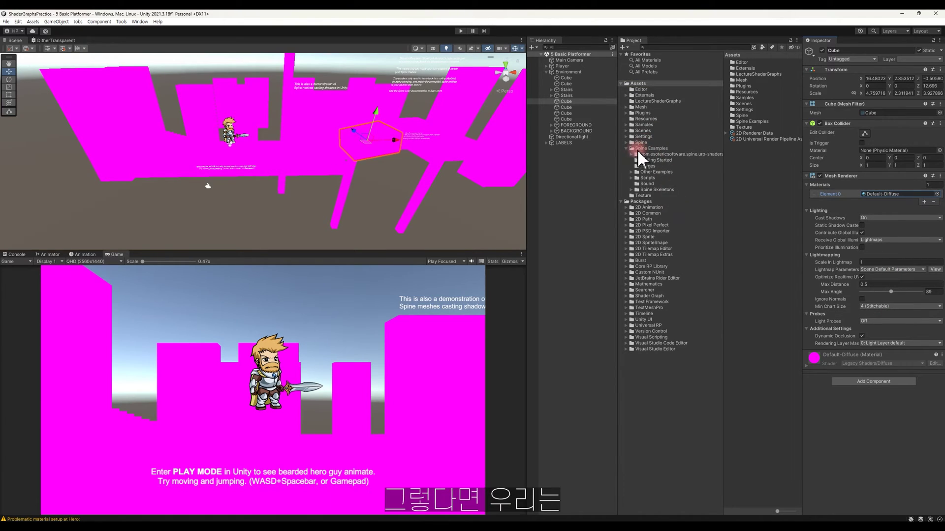
Step: Browse the shader graphs in the LectureShaderGraphs folder
{"action": "left_click", "coordinate": [626, 148]}
{"action": "left_click", "coordinate": [660, 101]}
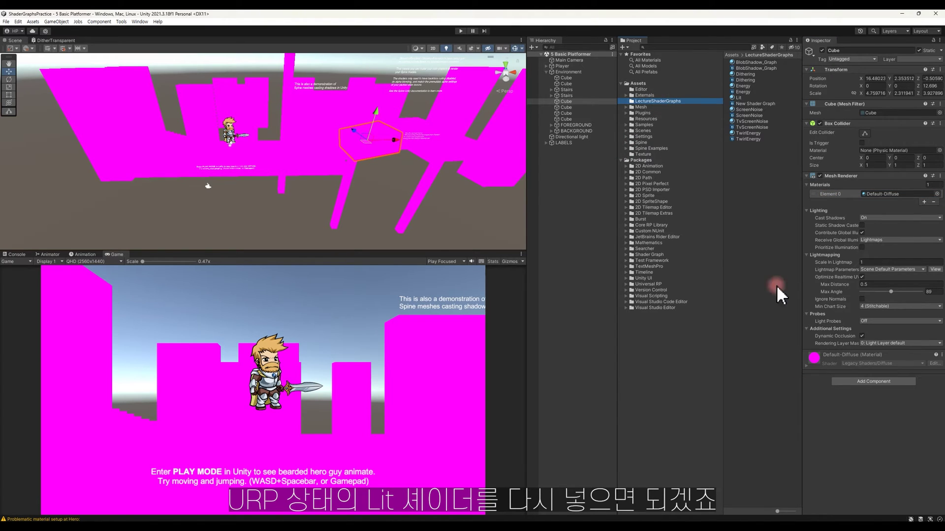
{"action": "left_click", "coordinate": [743, 162]}
Step: Create a Lit 1 material in LectureShaderGraphs, then delete it again
{"action": "left_click", "coordinate": [669, 101]}
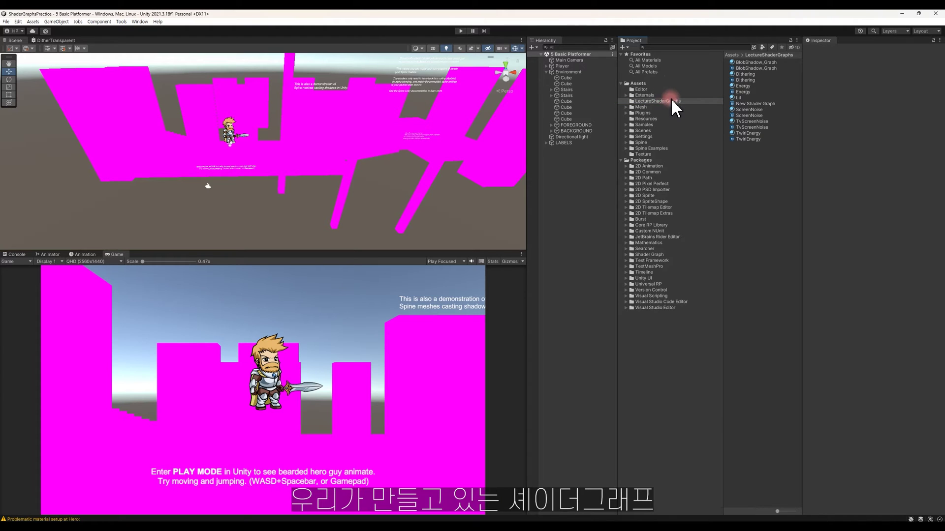
{"action": "right_click", "coordinate": [743, 165]}
{"action": "left_click", "coordinate": [771, 171]}
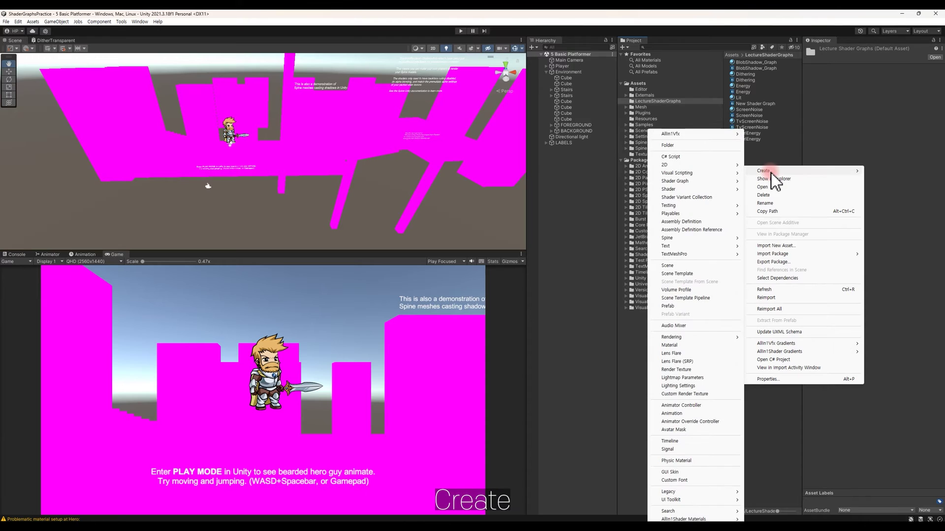
{"action": "left_click", "coordinate": [683, 345]}
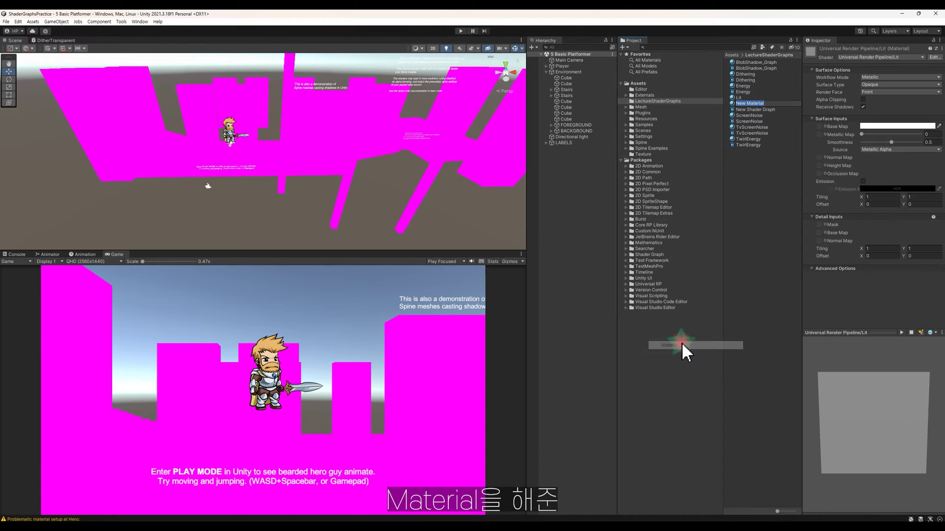
{"action": "type", "text": "Lit"}
{"action": "left_click", "coordinate": [817, 135]}
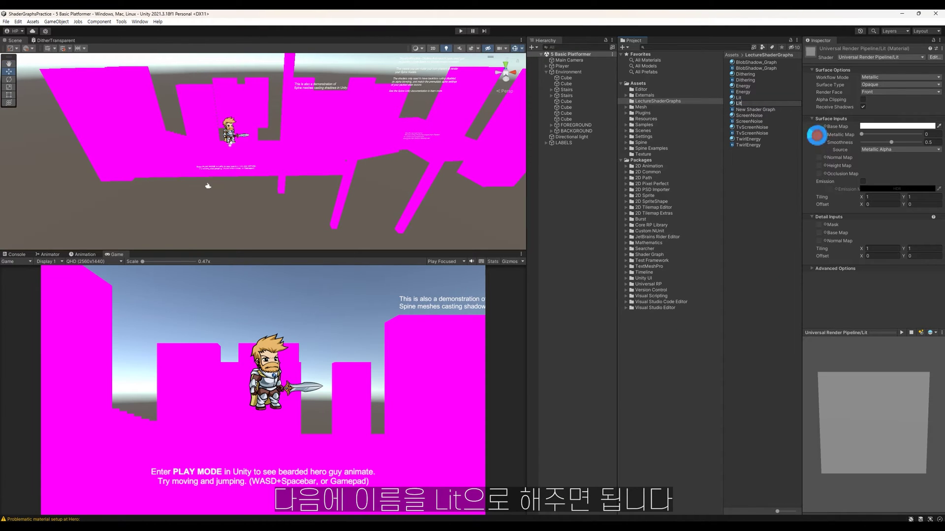
{"action": "left_click", "coordinate": [743, 98]}
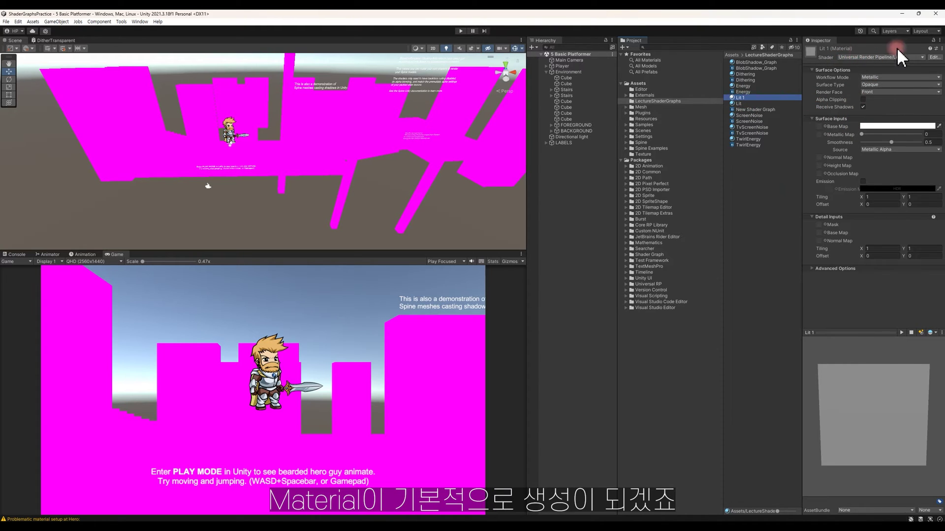
{"action": "left_click", "coordinate": [754, 210]}
{"action": "left_click", "coordinate": [744, 97]}
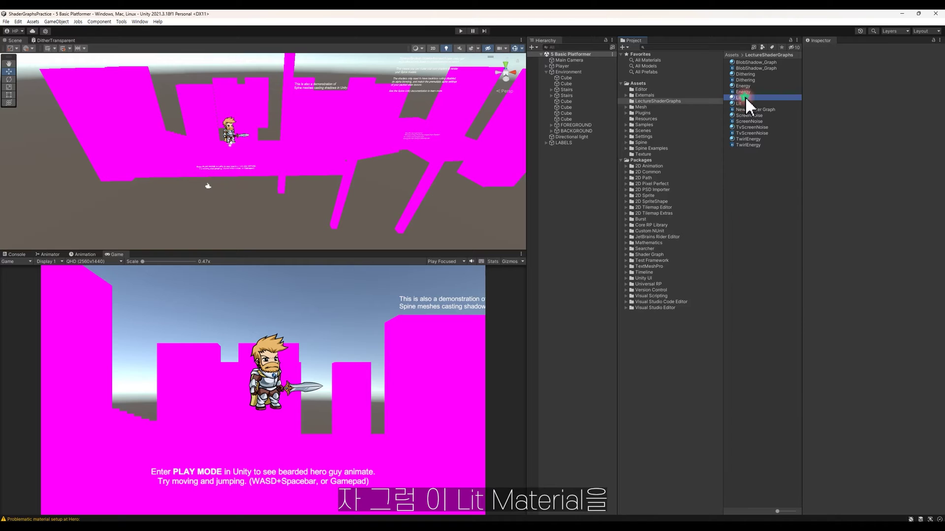
{"action": "key", "text": "Delete"}
{"action": "left_click", "coordinate": [494, 285]}
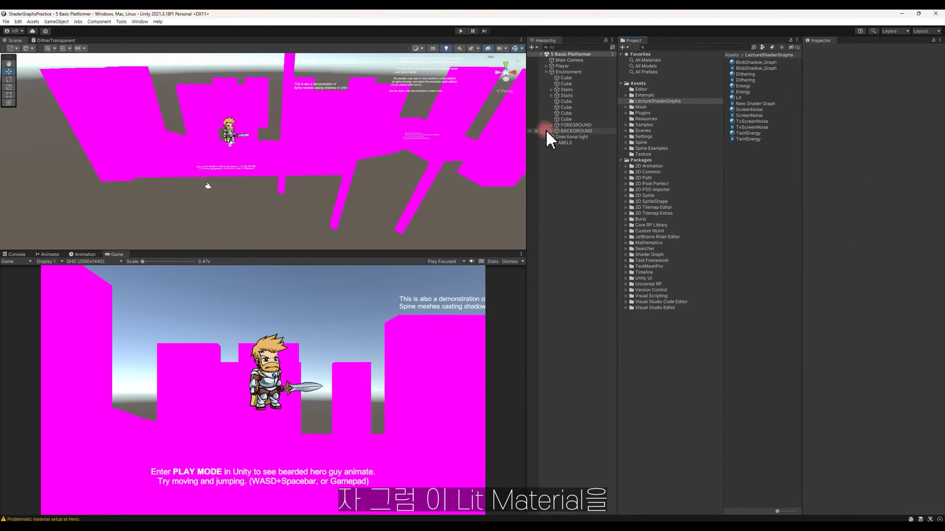
Step: Assign the Lit material to all Stairs, FOREGROUND and BACKGROUND cubes, then select Directional light
{"action": "left_click", "coordinate": [551, 131]}
{"action": "left_click", "coordinate": [551, 125]}
{"action": "left_click", "coordinate": [551, 96]}
{"action": "left_click", "coordinate": [551, 90]}
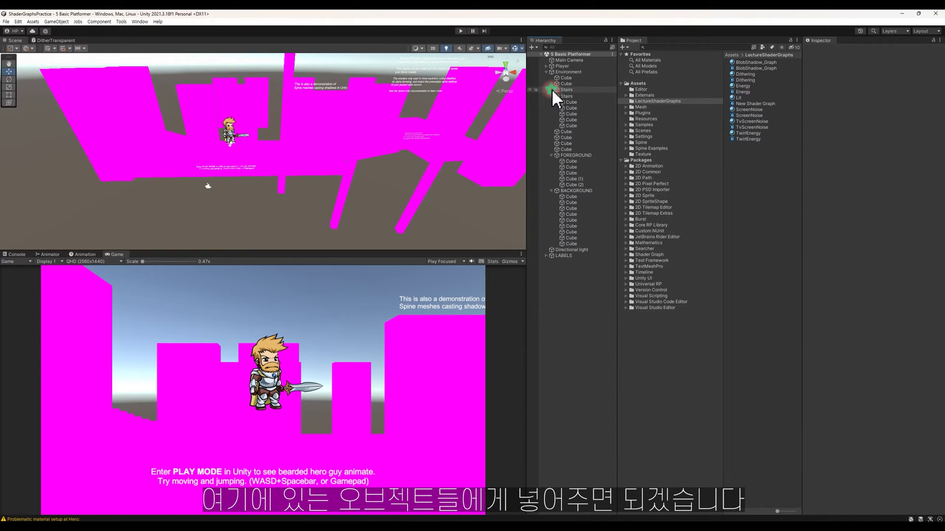
{"action": "left_click", "coordinate": [565, 78]}
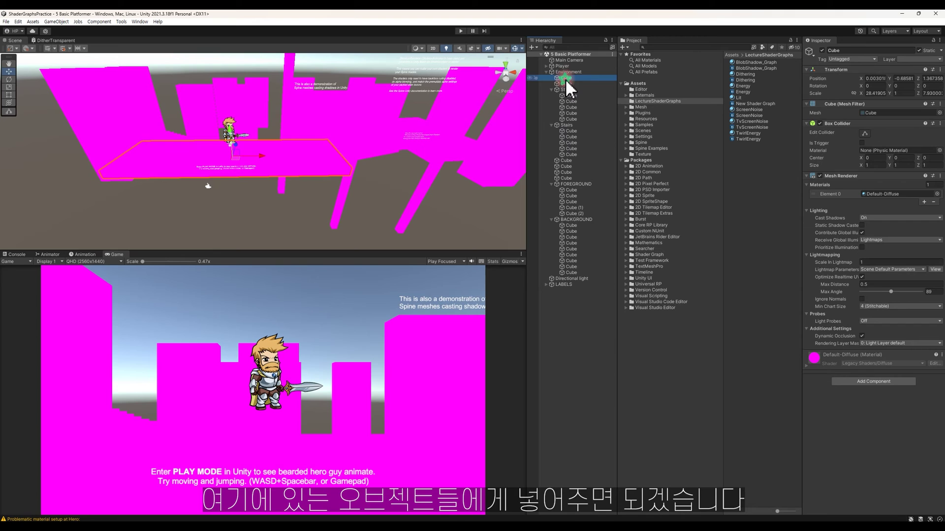
{"action": "left_click", "coordinate": [570, 273], "text": "shift"}
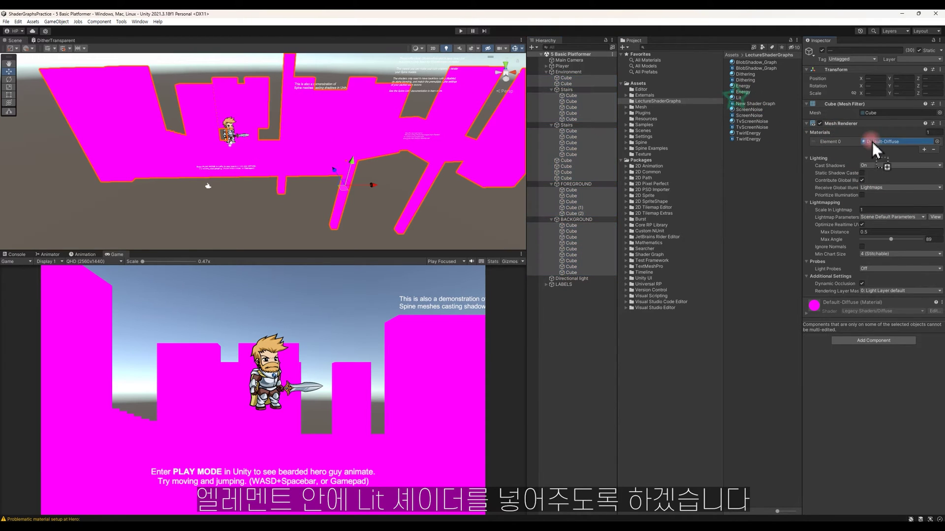
{"action": "left_click_drag", "start_coordinate": [737, 101], "coordinate": [878, 142]}
{"action": "left_click_drag", "start_coordinate": [277, 162], "coordinate": [405, 163], "text": "alt"}
{"action": "left_click", "coordinate": [577, 279]}
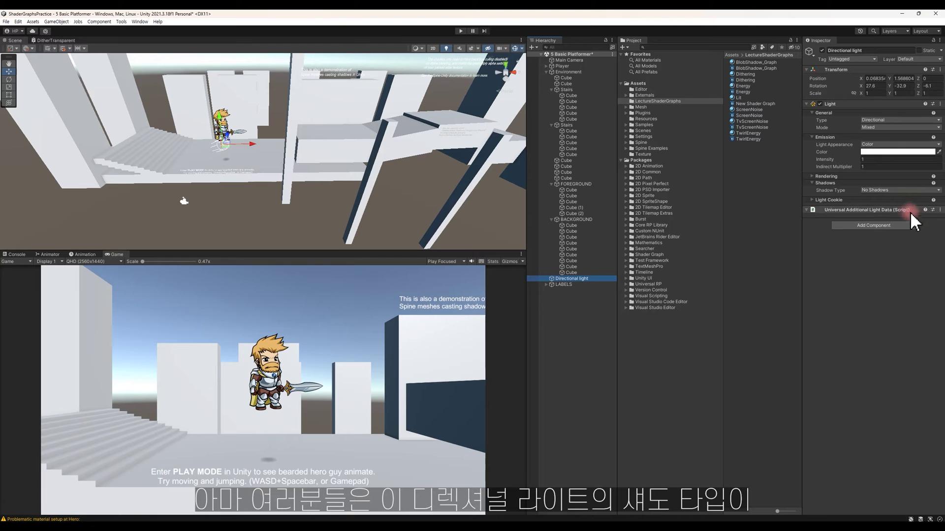
{"action": "left_click", "coordinate": [870, 191]}
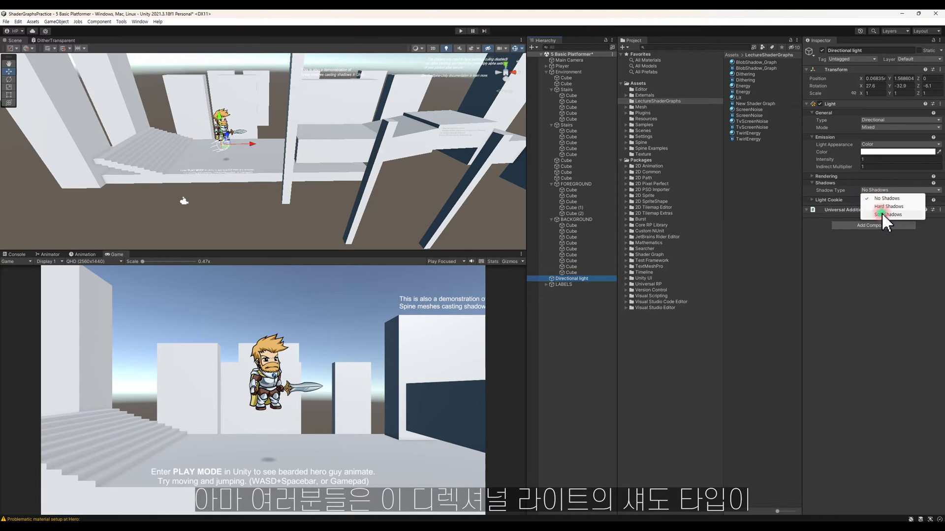
{"action": "left_click", "coordinate": [881, 211]}
{"action": "left_click_drag", "start_coordinate": [452, 243], "coordinate": [317, 256], "text": "alt"}
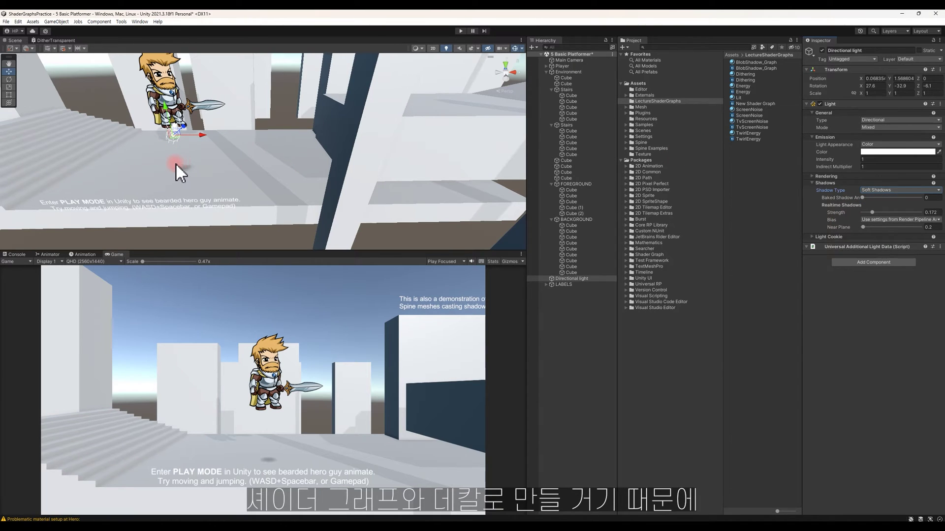
{"action": "left_click", "coordinate": [886, 189]}
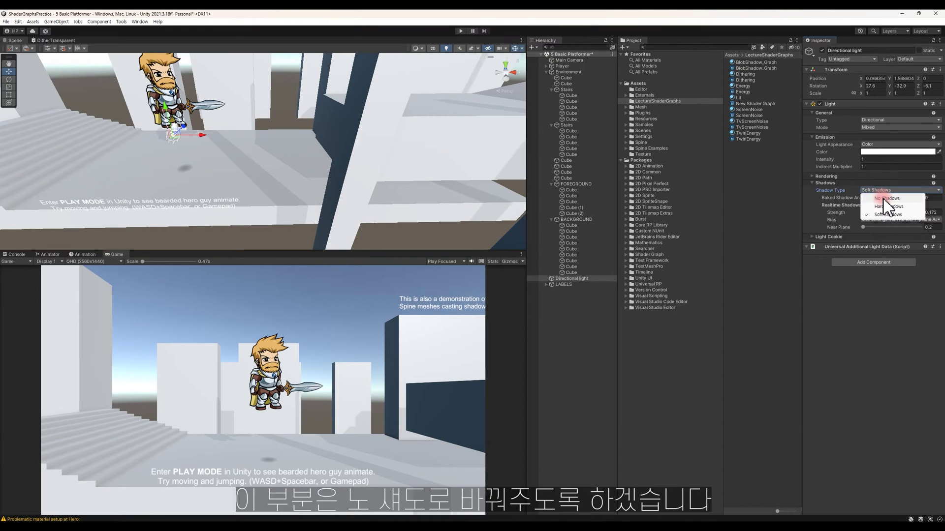
{"action": "left_click", "coordinate": [886, 199]}
{"action": "left_click_drag", "start_coordinate": [305, 199], "coordinate": [568, 117], "text": "alt"}
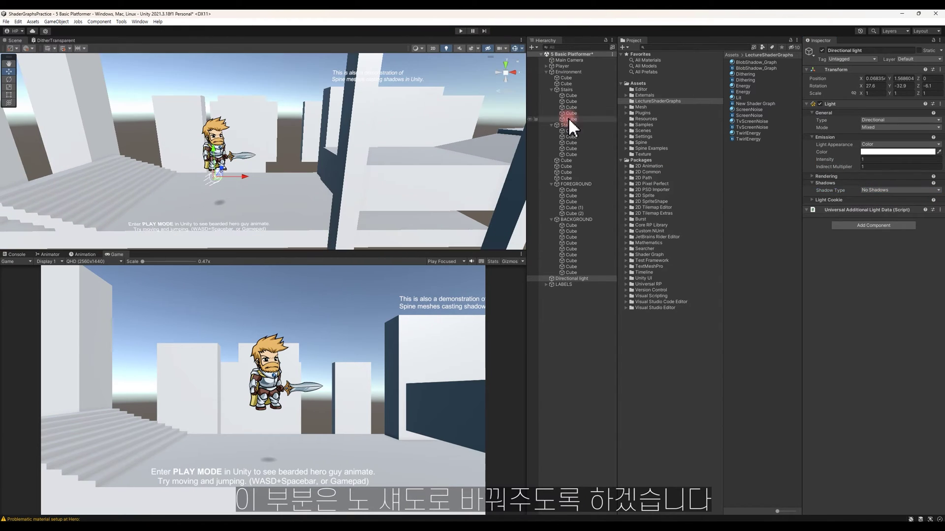
Step: Delete the Shadow child object under Player
{"action": "left_click", "coordinate": [545, 66]}
{"action": "left_click", "coordinate": [563, 64]}
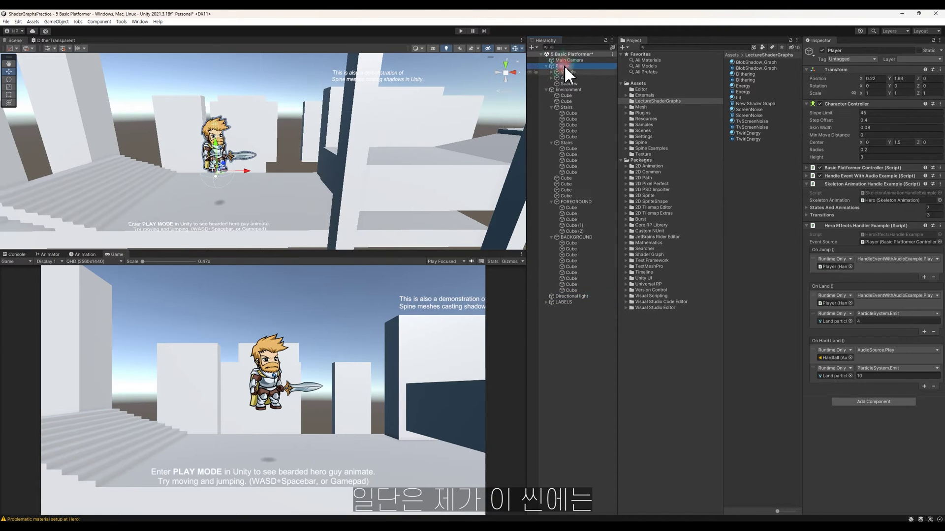
{"action": "left_click", "coordinate": [566, 83]}
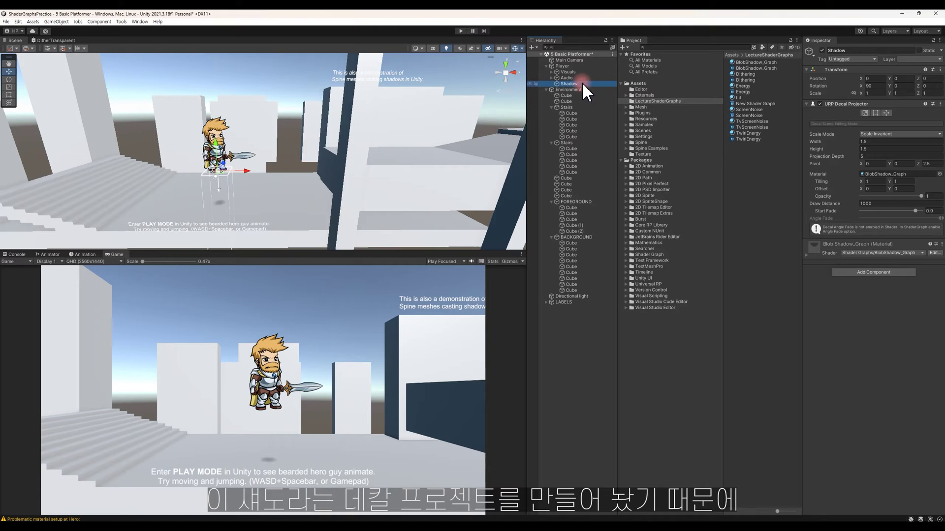
{"action": "key", "text": "Delete"}
Step: Enter Play mode and run the hero left and right, jumping and taking the stairs
{"action": "left_click", "coordinate": [463, 31]}
{"action": "left_click", "coordinate": [461, 30]}
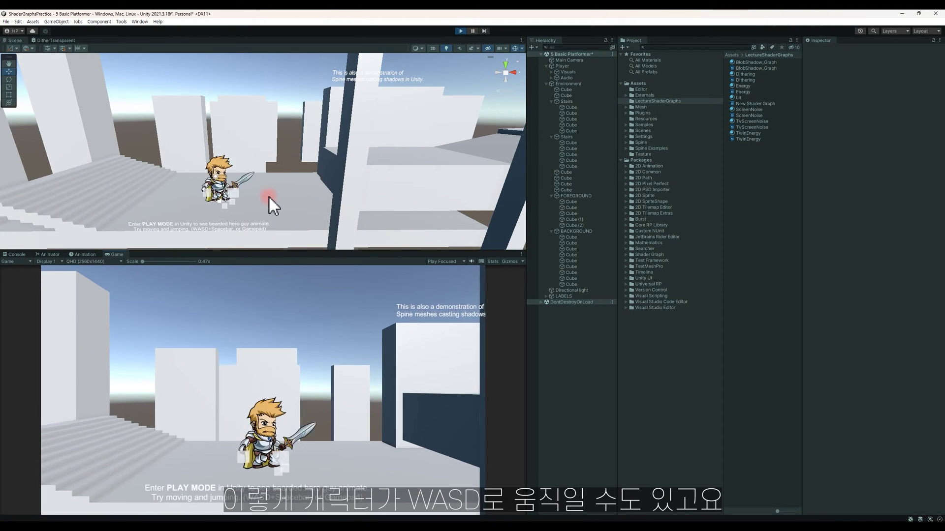
{"action": "key", "text": "space"}
{"action": "key", "text": "d"}
{"action": "left_click", "coordinate": [377, 370]}
{"action": "key", "text": "a"}
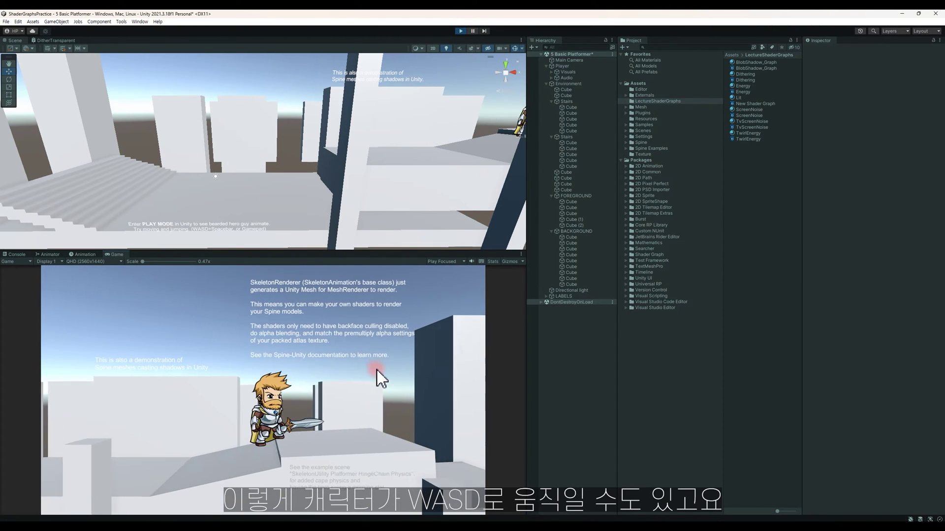
{"action": "key", "text": "d"}
{"action": "key", "text": "space"}
{"action": "key", "text": "a"}
{"action": "key", "text": "space"}
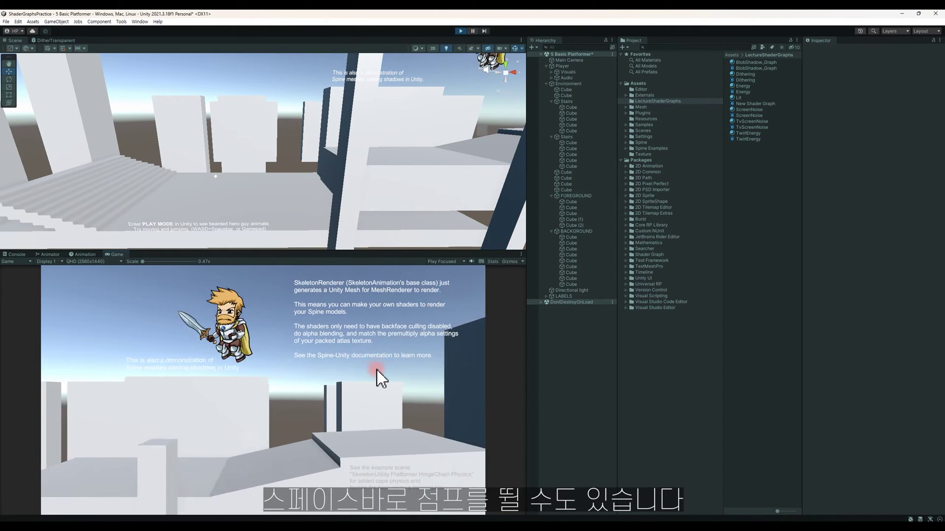
{"action": "key", "text": "space"}
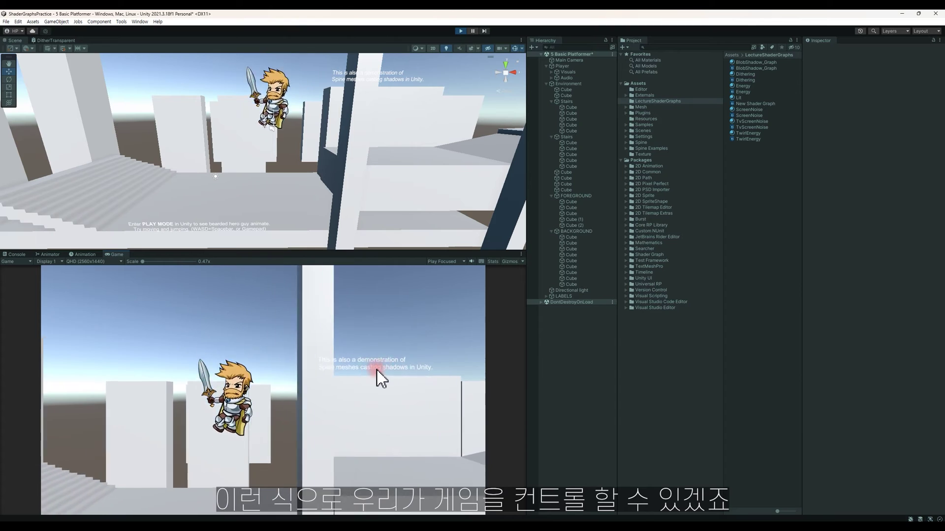
{"action": "key", "text": "d"}
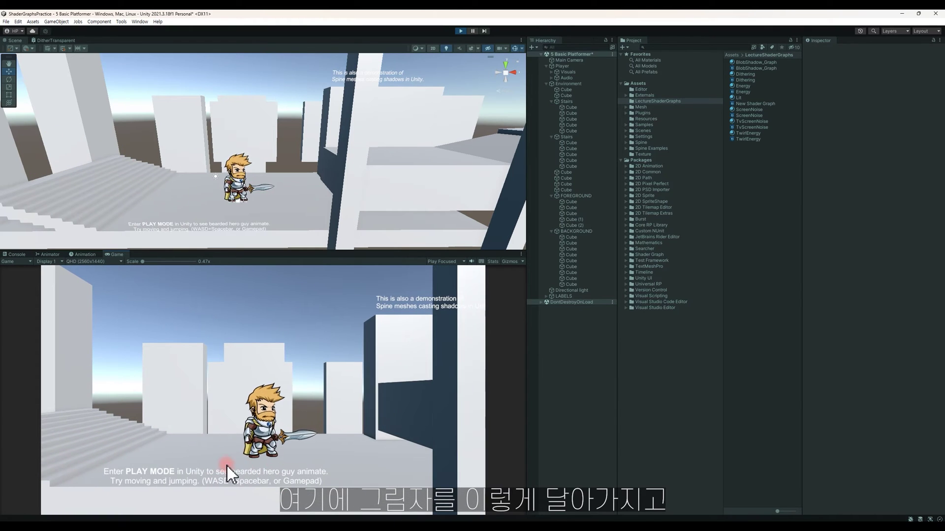
{"action": "key", "text": "space"}
{"action": "key", "text": "a"}
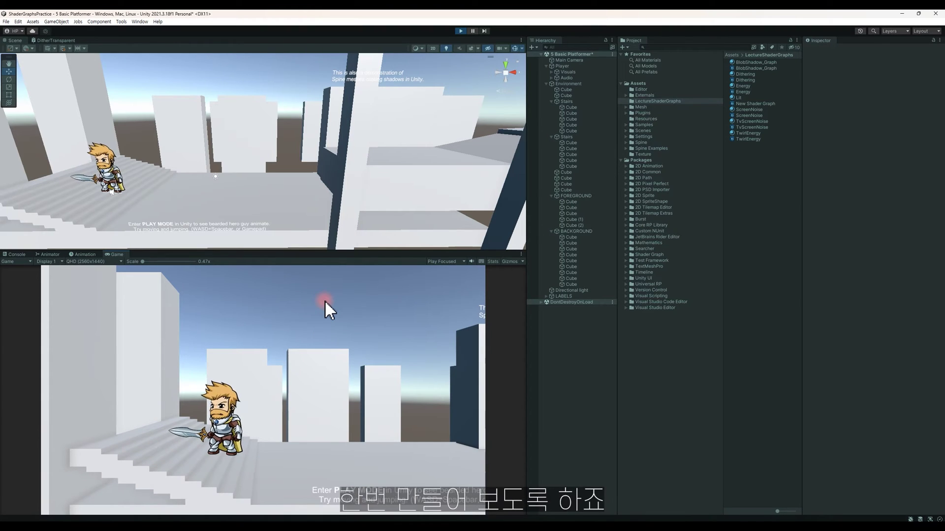
Step: Exit Play mode and select URP-HighFidelity-Renderer in Assets > Settings
{"action": "left_click", "coordinate": [456, 30]}
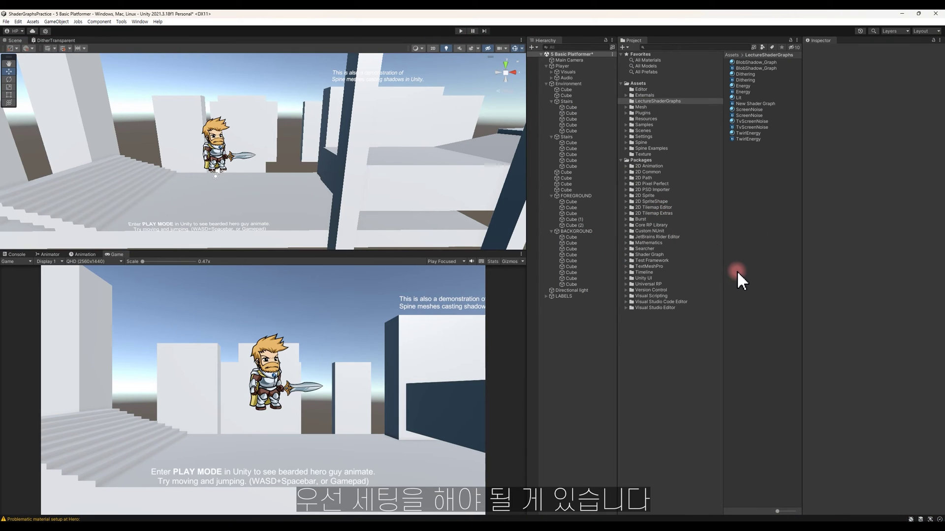
{"action": "left_click", "coordinate": [642, 137]}
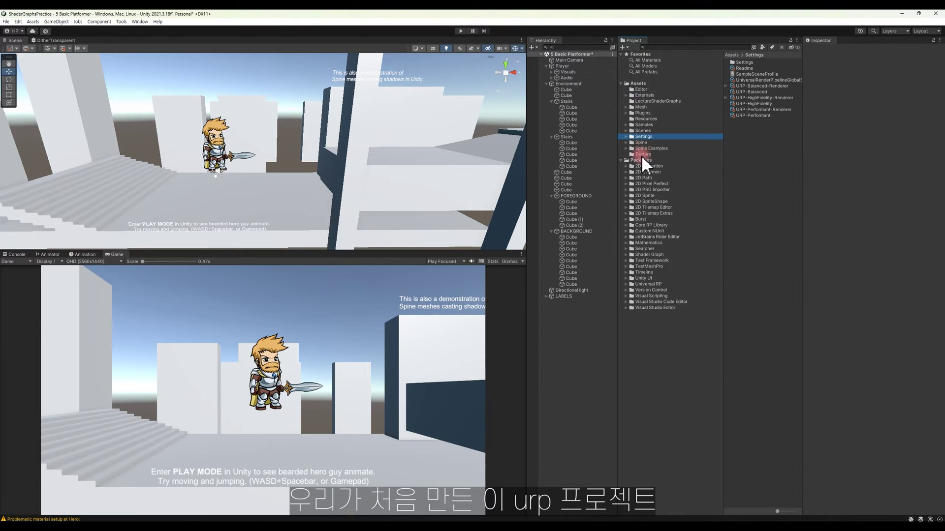
{"action": "left_click", "coordinate": [751, 98]}
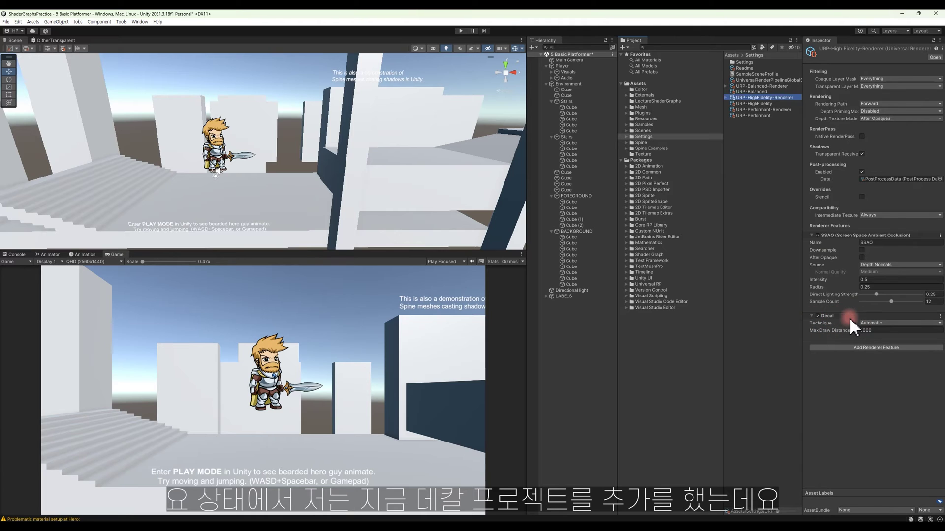
Step: Remove the Decal renderer feature, re-add it, then remove it again, leaving only SSAO
{"action": "left_click", "coordinate": [938, 316]}
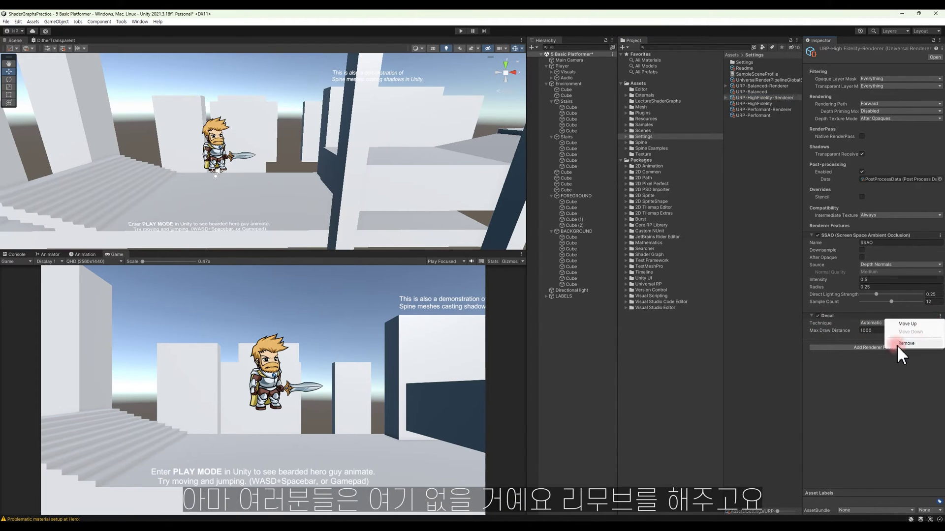
{"action": "left_click", "coordinate": [910, 343]}
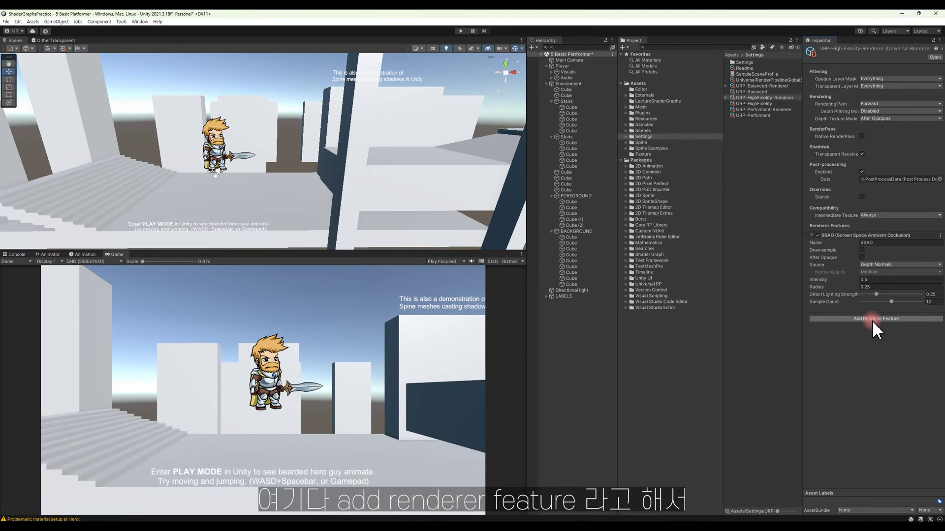
{"action": "left_click", "coordinate": [873, 320]}
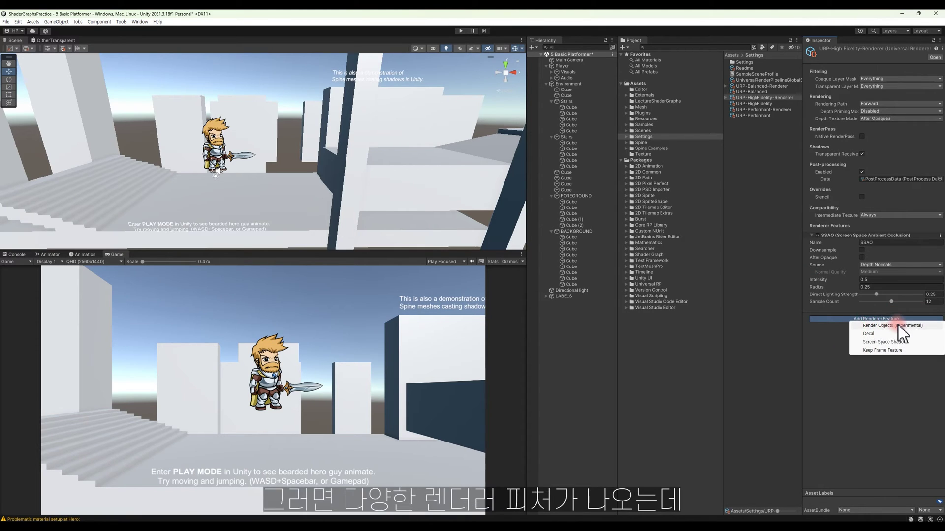
{"action": "left_click", "coordinate": [872, 334]}
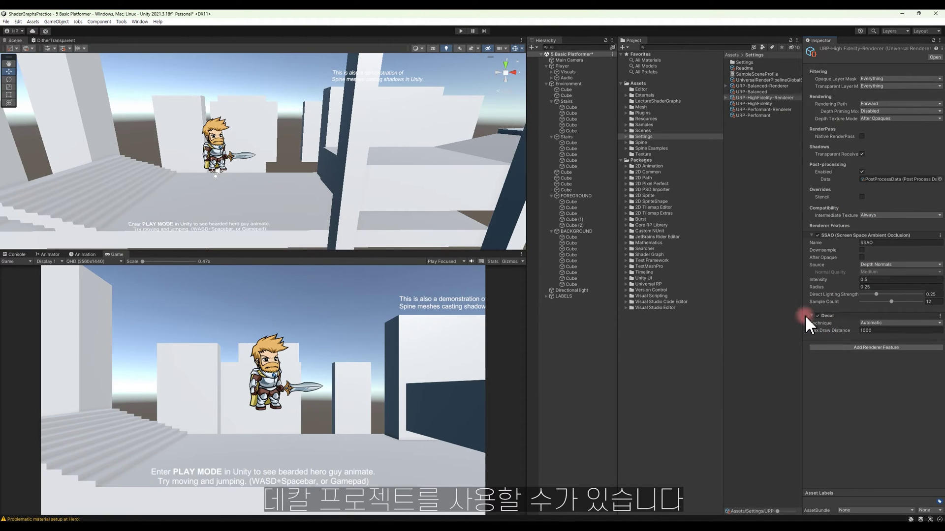
{"action": "left_click", "coordinate": [940, 315]}
{"action": "left_click", "coordinate": [904, 343]}
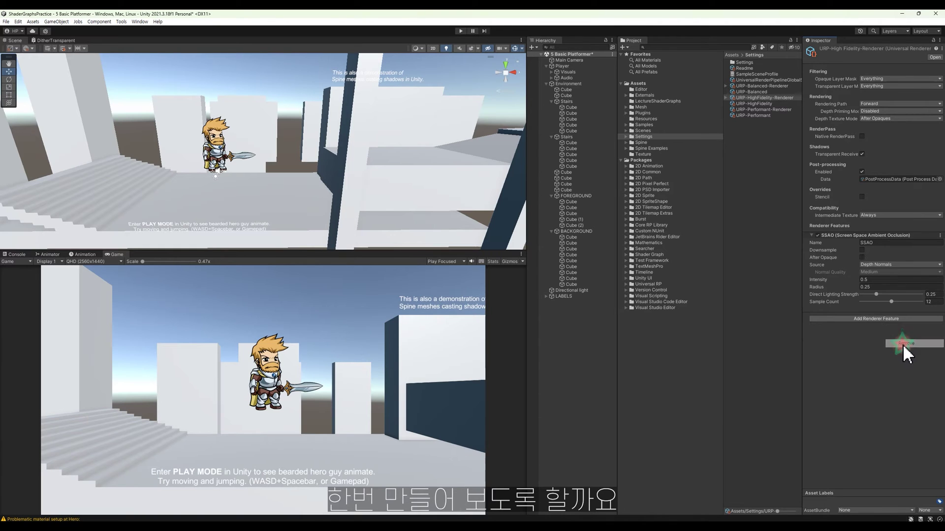
Step: Collapse the Environment group and select the Player object
{"action": "left_click", "coordinate": [753, 282]}
{"action": "left_click", "coordinate": [544, 85]}
{"action": "left_click", "coordinate": [546, 83]}
{"action": "left_click", "coordinate": [560, 66]}
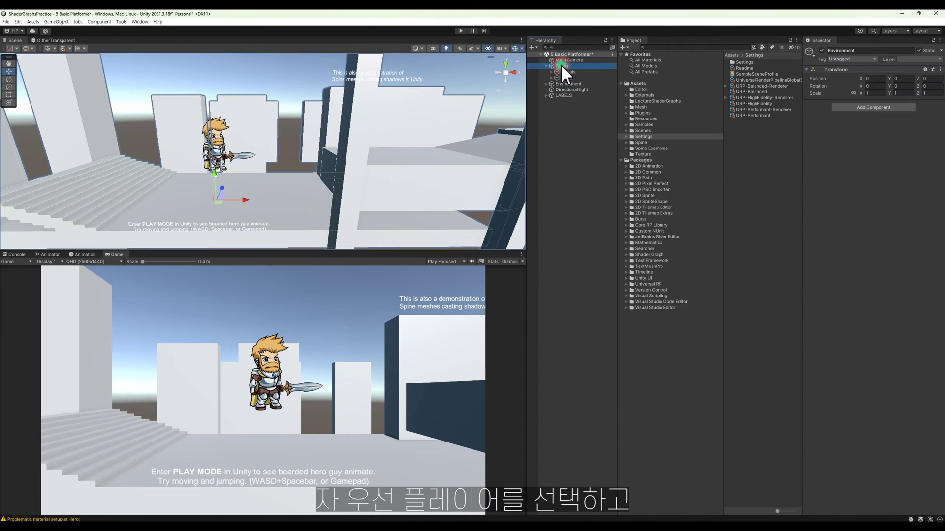
Step: Create an empty GameObject under Player and add a URP Decal Projector via an 'urp' search
{"action": "right_click", "coordinate": [556, 66]}
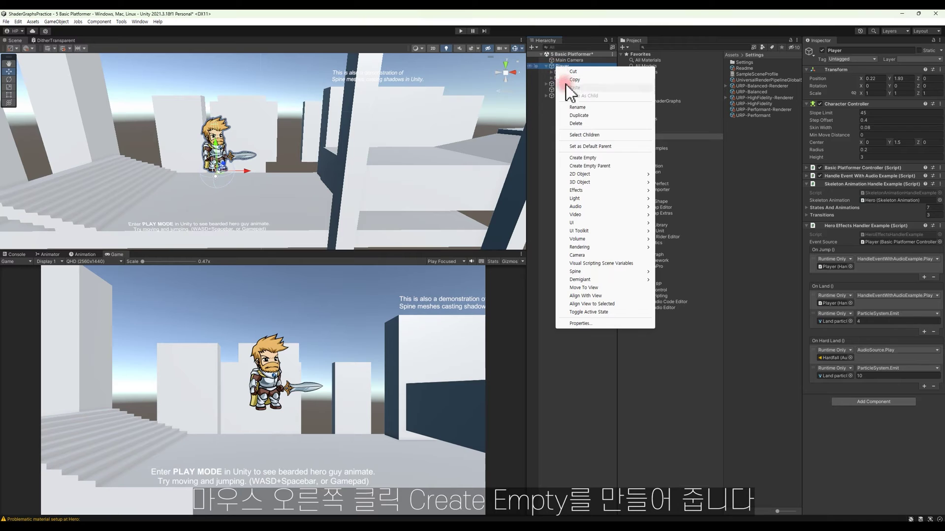
{"action": "left_click", "coordinate": [601, 158]}
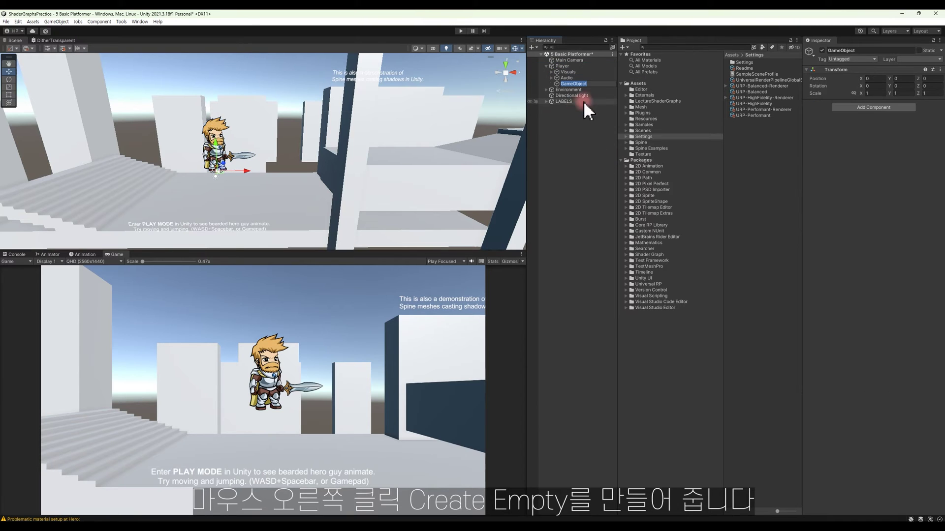
{"action": "left_click", "coordinate": [854, 179]}
{"action": "left_click", "coordinate": [860, 111]}
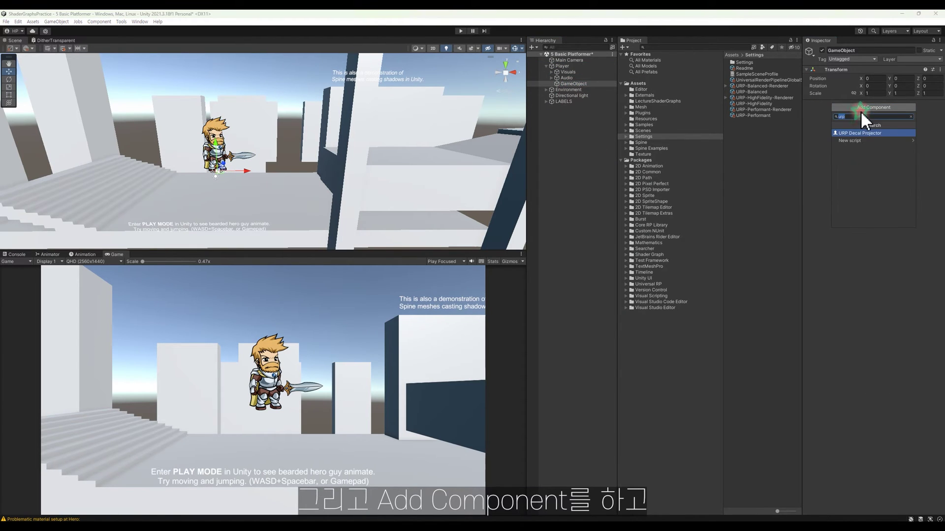
{"action": "type", "text": "urp"}
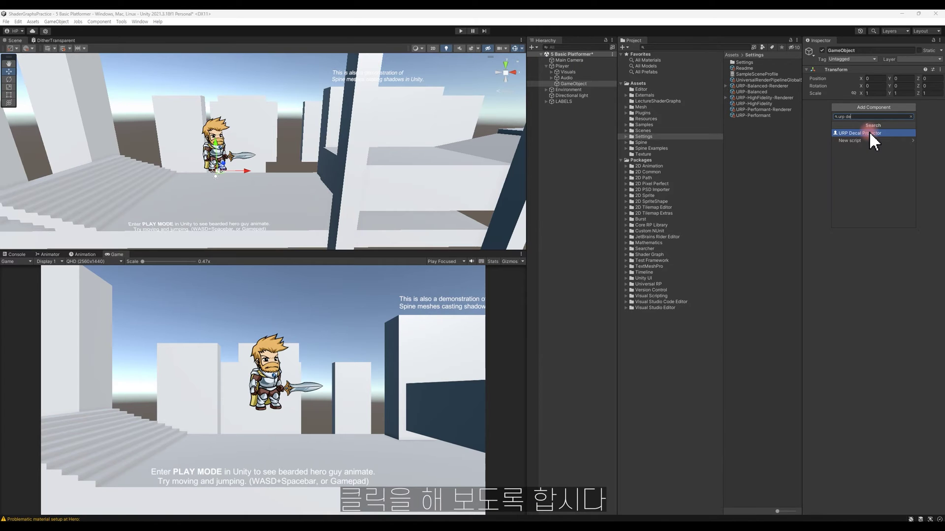
{"action": "left_click", "coordinate": [870, 133]}
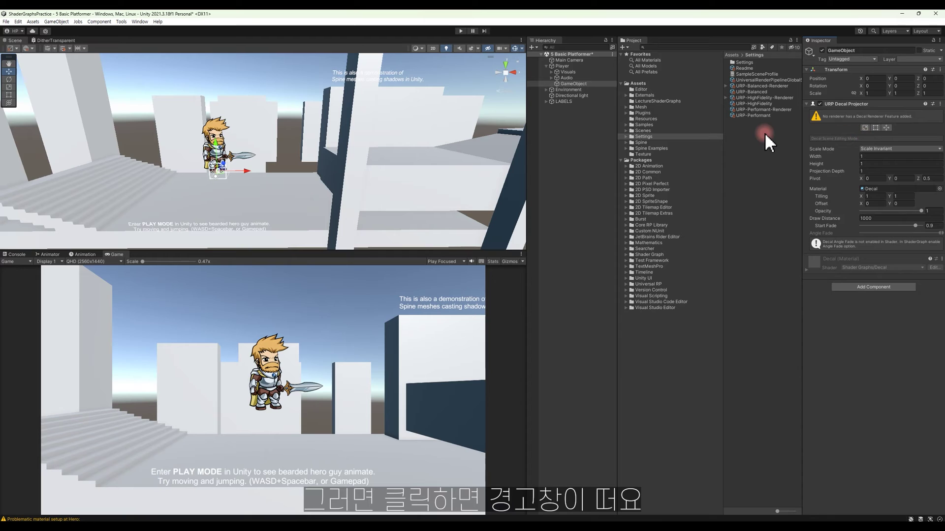
Step: Add a Decal renderer feature to URP-HighFidelity-Renderer
{"action": "left_click", "coordinate": [750, 98]}
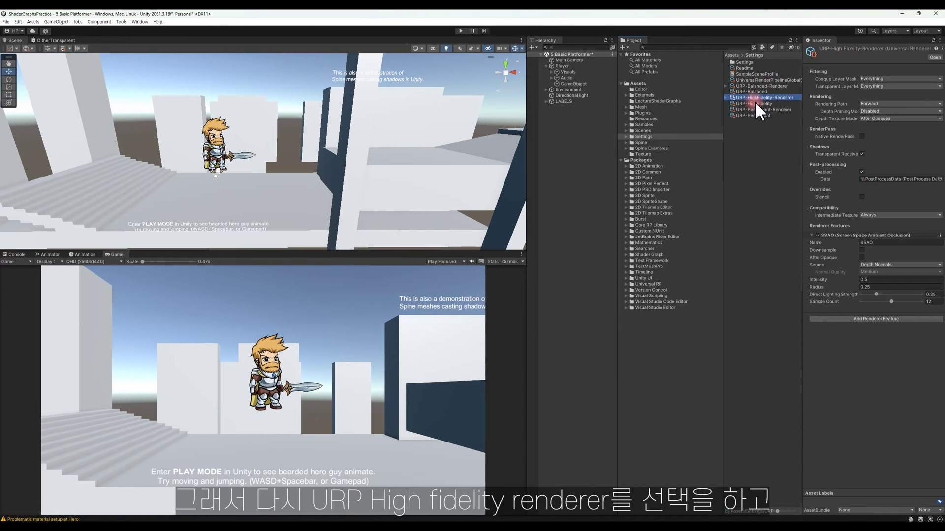
{"action": "left_click", "coordinate": [869, 319]}
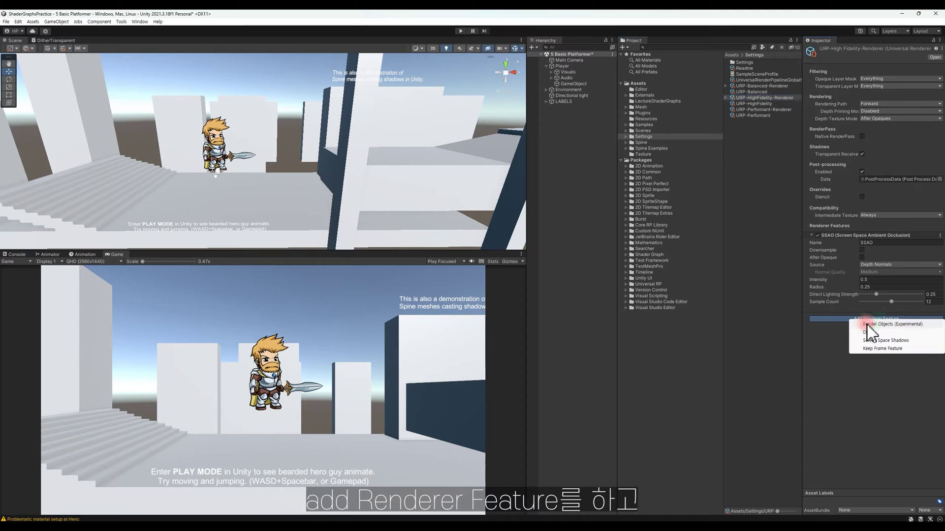
{"action": "left_click", "coordinate": [868, 332]}
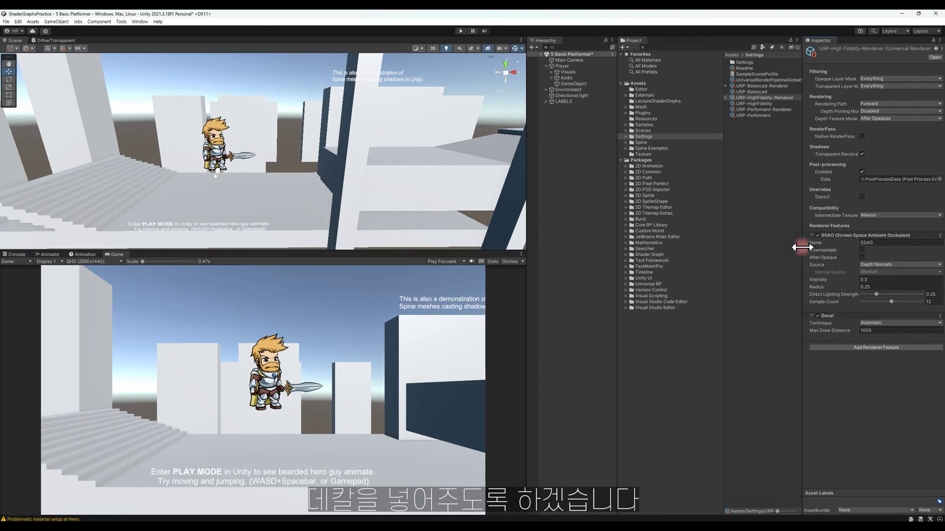
Step: Reselect the GameObject under Player, then show the LectureShaderGraphs folder's assets
{"action": "left_click", "coordinate": [768, 231]}
{"action": "left_click", "coordinate": [571, 84]}
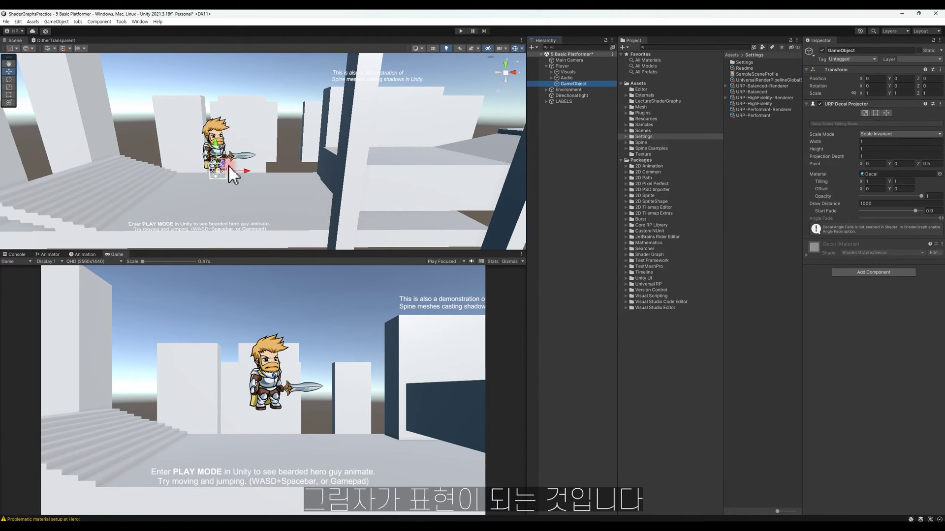
{"action": "left_click", "coordinate": [656, 101]}
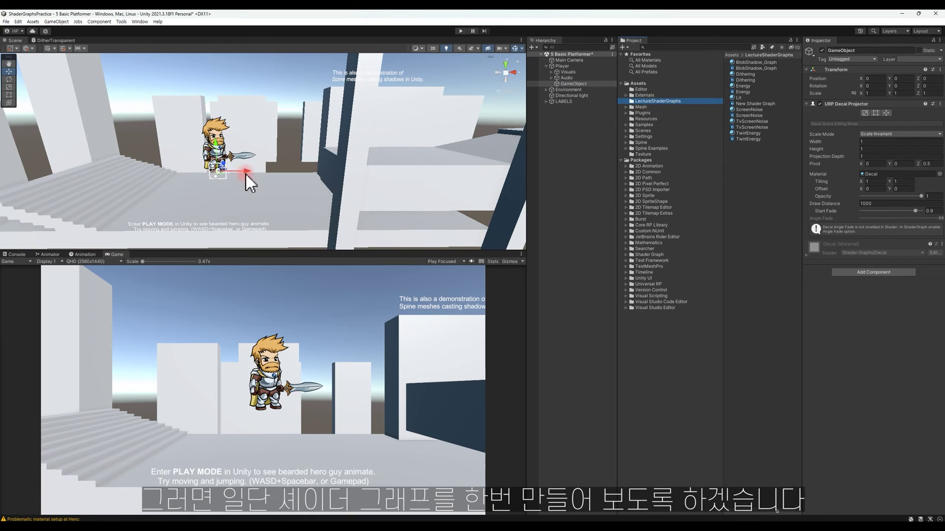
Step: Create a URP Decal Shader Graph named BlobShadow beside BlobShadow_Graph in LectureShaderGraphs
{"action": "left_click", "coordinate": [752, 67]}
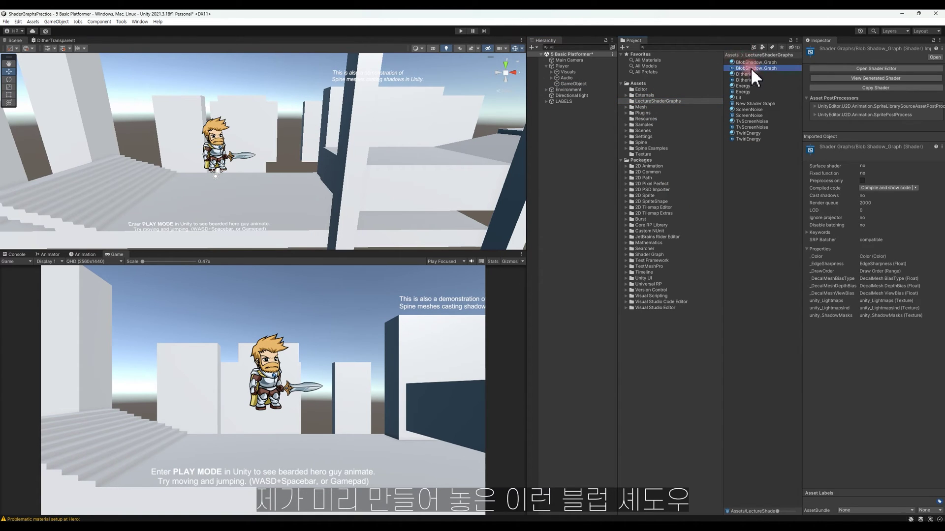
{"action": "left_click", "coordinate": [750, 67]}
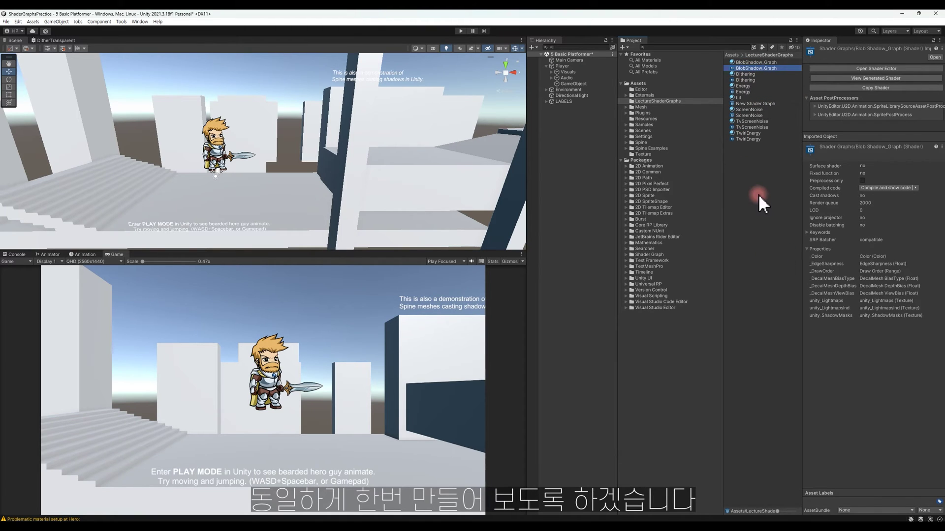
{"action": "right_click", "coordinate": [756, 173]}
{"action": "mouse_move", "coordinate": [778, 175]}
{"action": "mouse_move", "coordinate": [704, 181]}
{"action": "left_click", "coordinate": [855, 229]}
{"action": "type", "text": "BlobShadow"}
{"action": "key", "text": "Return"}
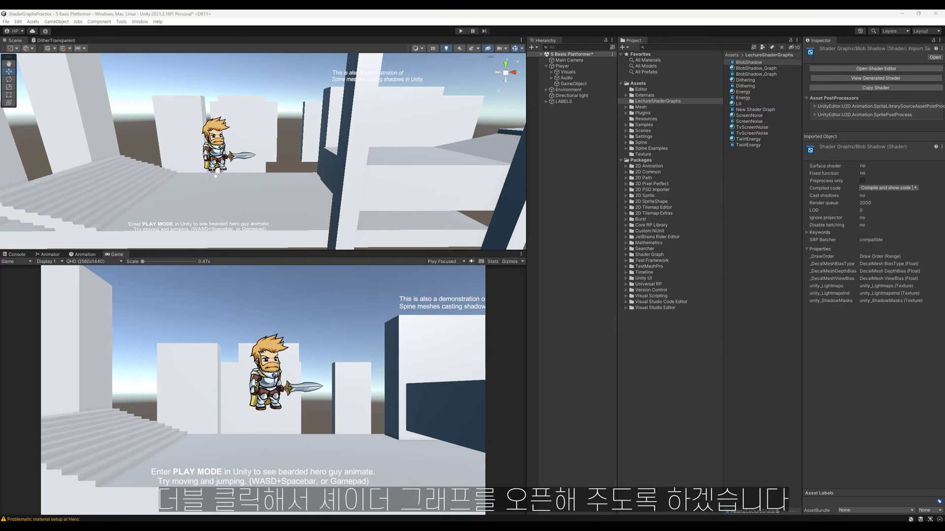
Step: Open BlobShadow maximized in Shader Graph and switch off Affect Normal in Graph Settings
{"action": "double_click", "coordinate": [749, 62]}
{"action": "left_click_drag", "start_coordinate": [622, 52], "coordinate": [143, 43]}
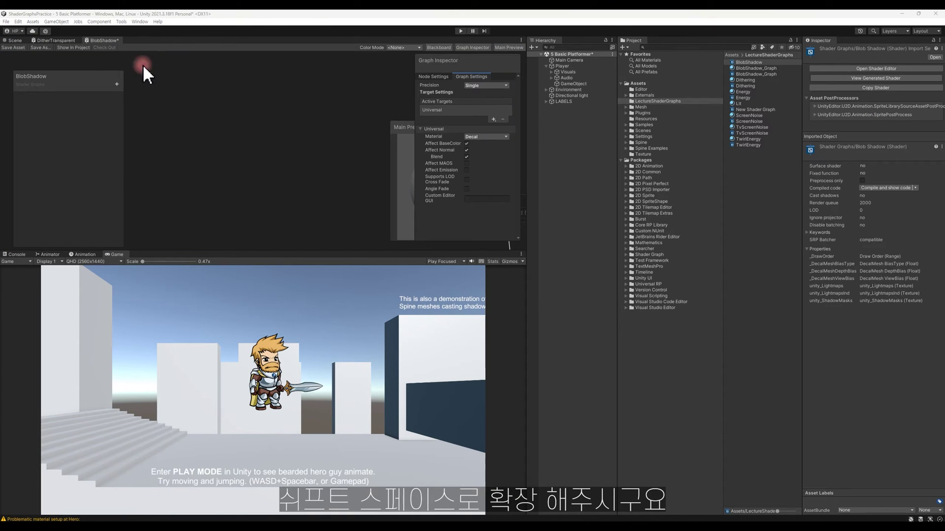
{"action": "key", "text": "shift+space"}
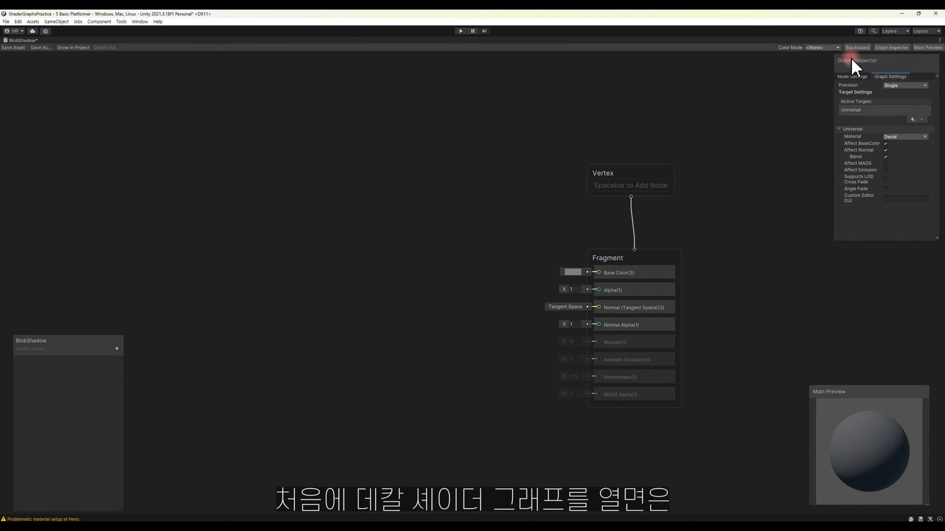
{"action": "left_click", "coordinate": [886, 150]}
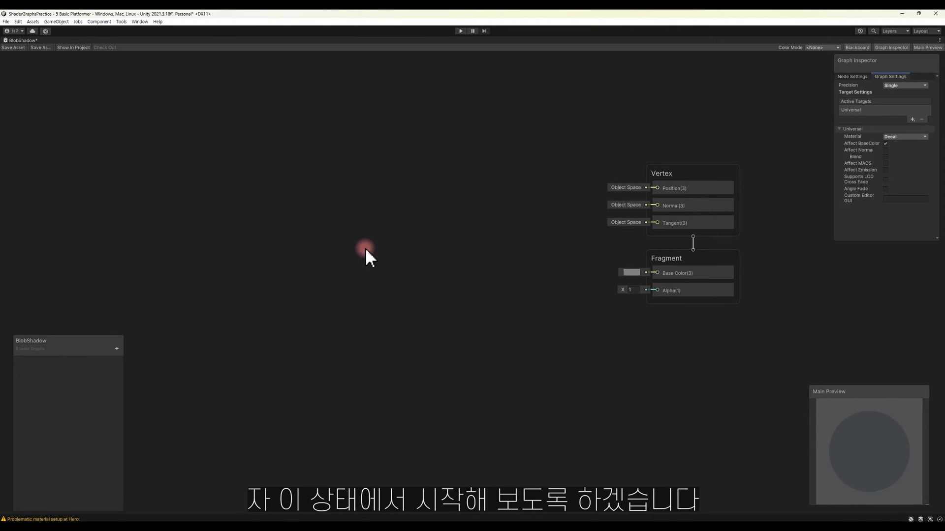
{"action": "scroll", "coordinate": [241, 225], "scroll_direction": "up", "scroll_amount": 2}
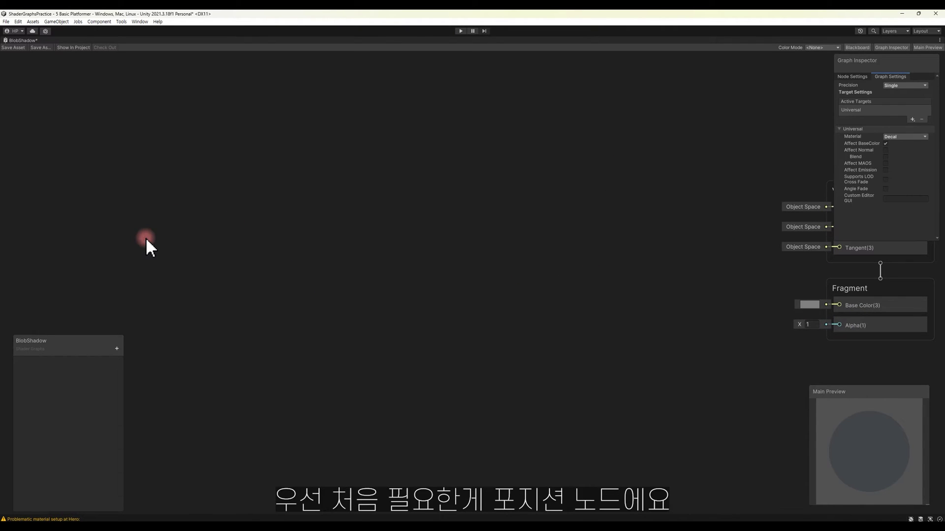
Step: Add a Position node set to Object space to the BlobShadow graph
{"action": "key", "text": "space"}
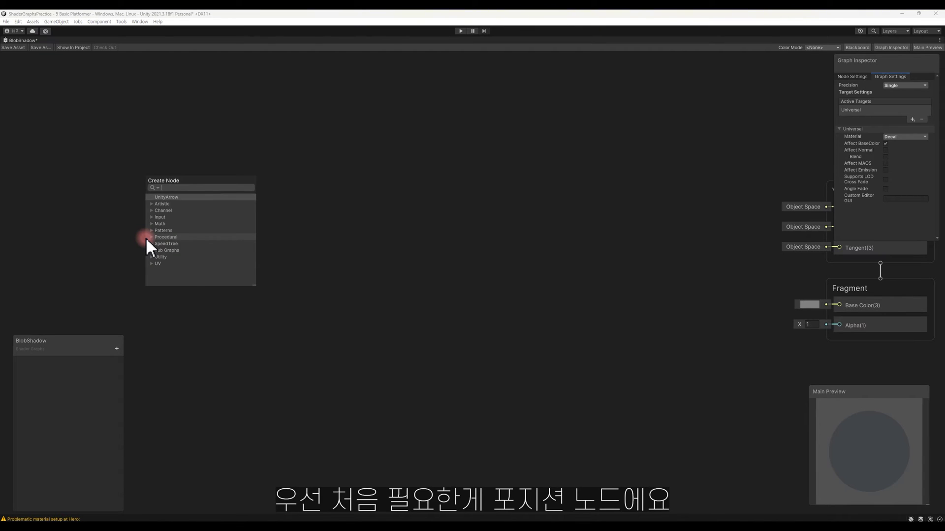
{"action": "type", "text": "posi"}
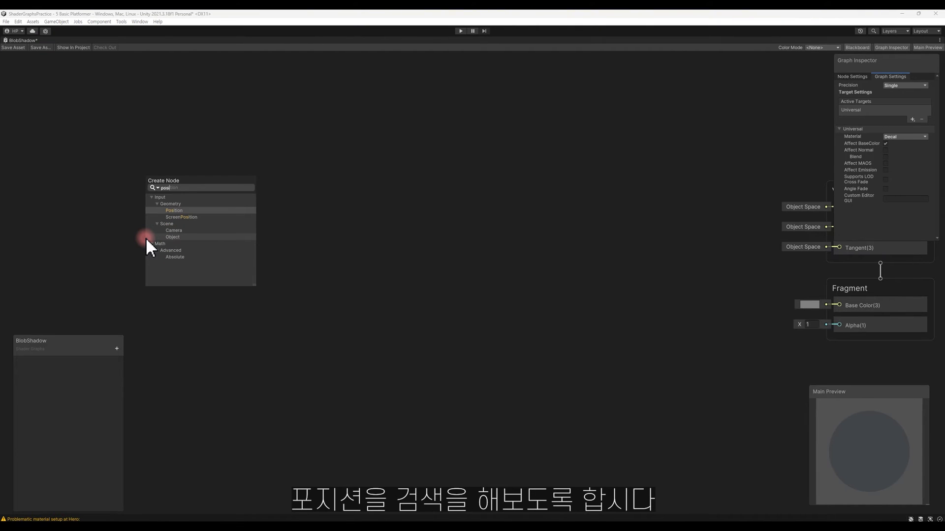
{"action": "key", "text": "Return"}
{"action": "left_click", "coordinate": [165, 246]}
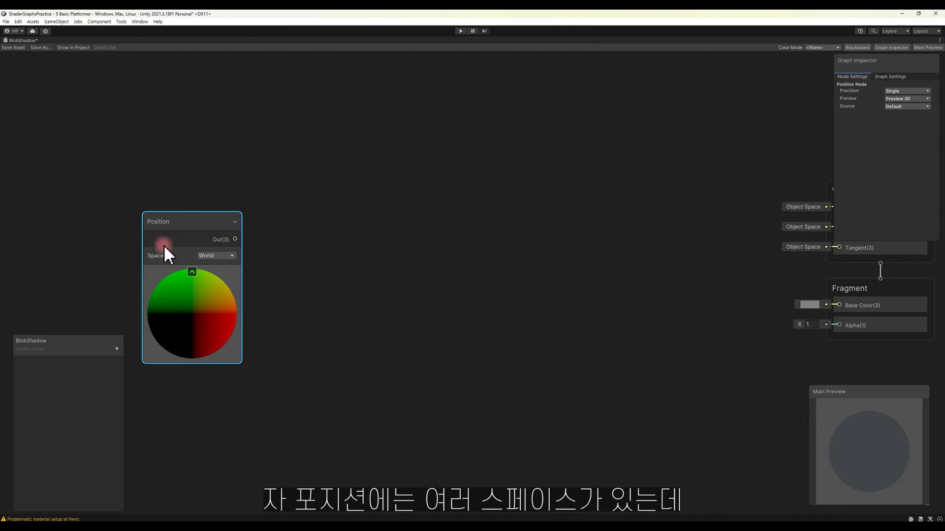
{"action": "left_click", "coordinate": [208, 256]}
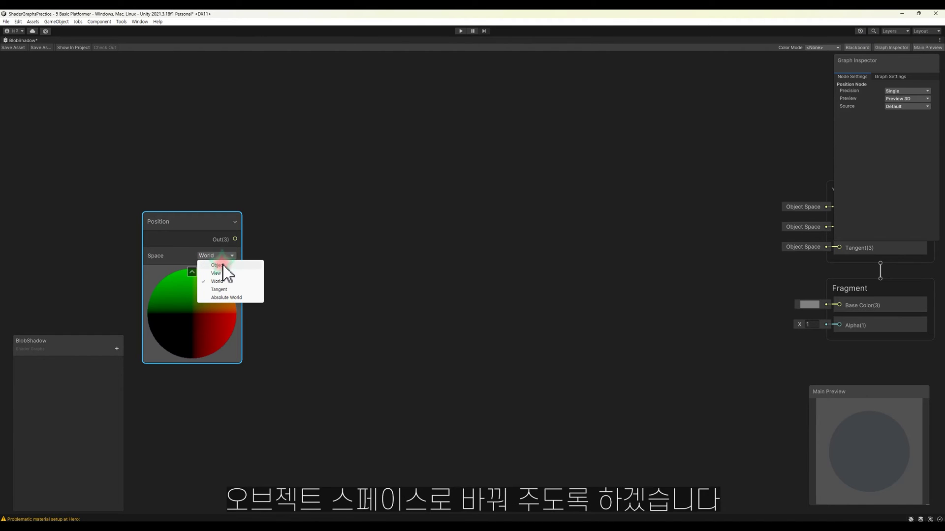
{"action": "left_click", "coordinate": [223, 265]}
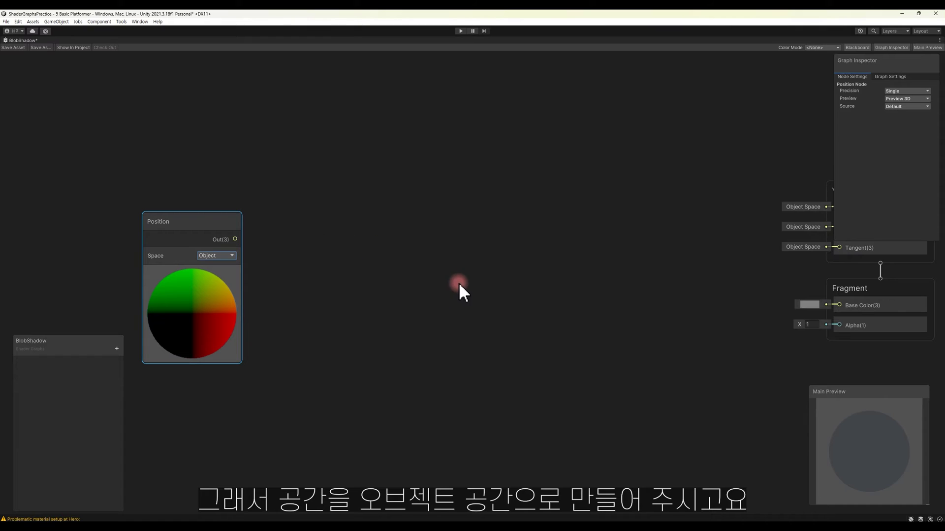
{"action": "left_click_drag", "start_coordinate": [222, 233], "coordinate": [200, 223]}
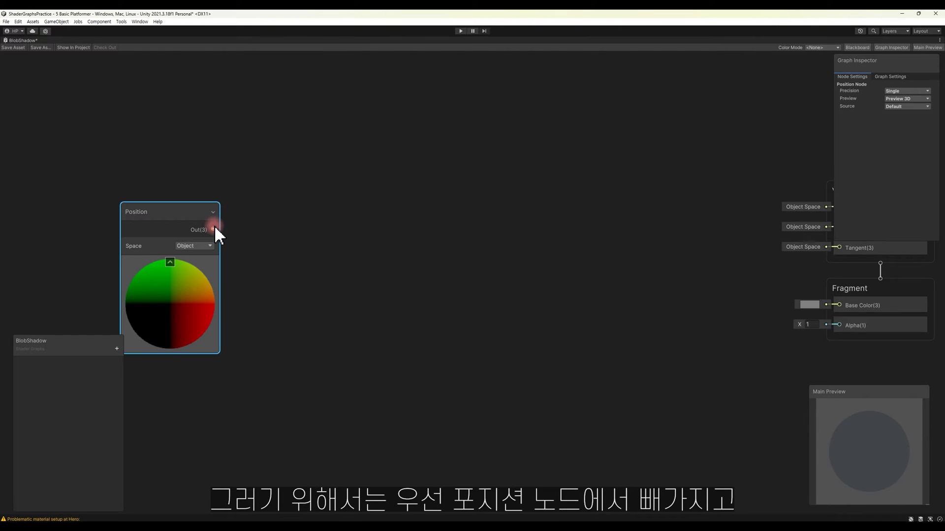
Step: Split Position and feed R into a new Vector 3's X and B into its Z
{"action": "left_click_drag", "start_coordinate": [214, 229], "coordinate": [267, 238]}
{"action": "type", "text": "spl"}
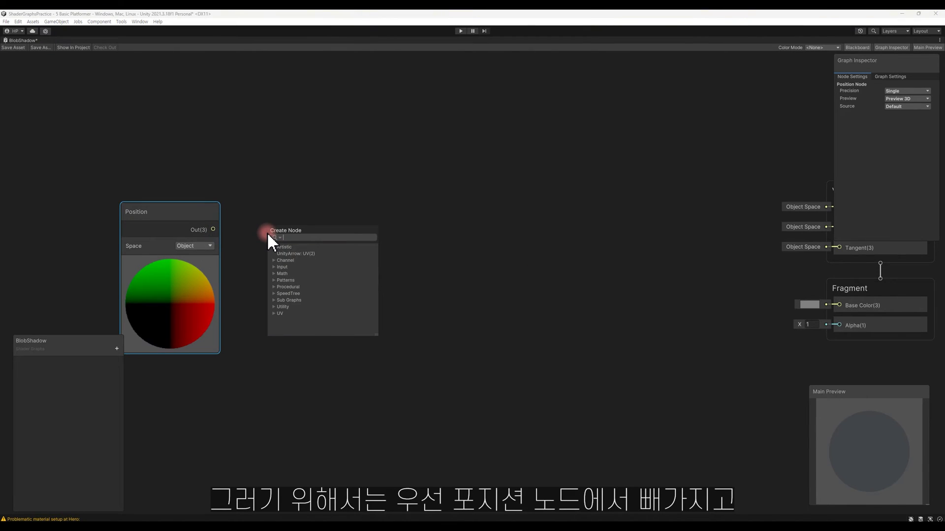
{"action": "type", "text": "it"}
{"action": "key", "text": "Return"}
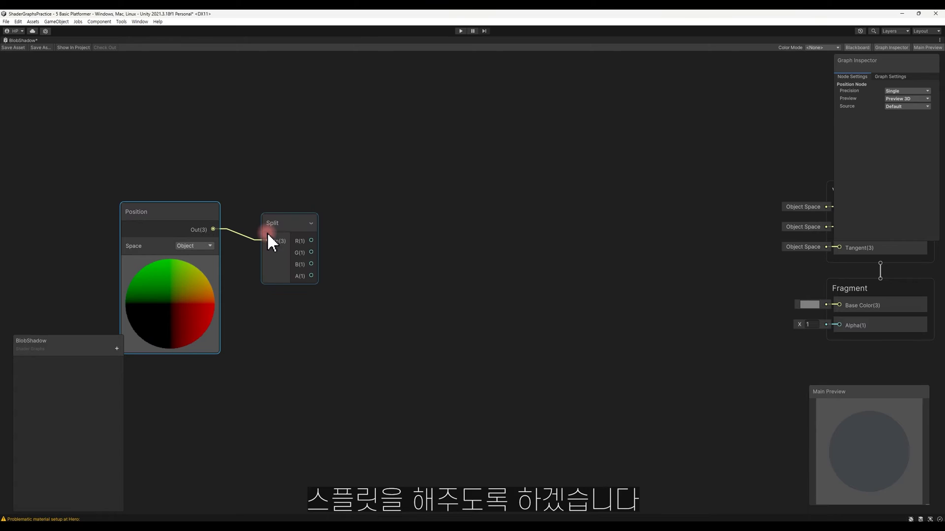
{"action": "left_click", "coordinate": [277, 220]}
{"action": "left_click_drag", "start_coordinate": [292, 229], "coordinate": [471, 225]}
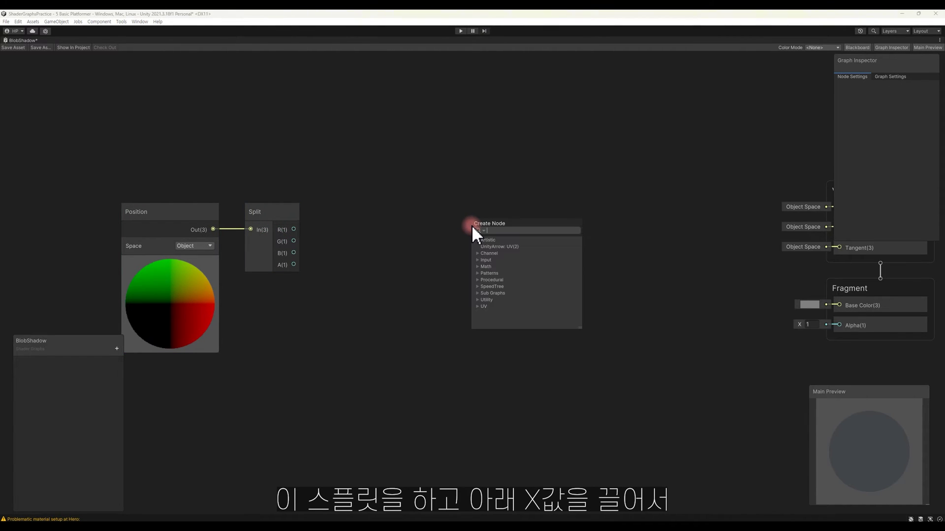
{"action": "type", "text": "vector"}
{"action": "left_click", "coordinate": [514, 281]}
{"action": "left_click", "coordinate": [514, 280]}
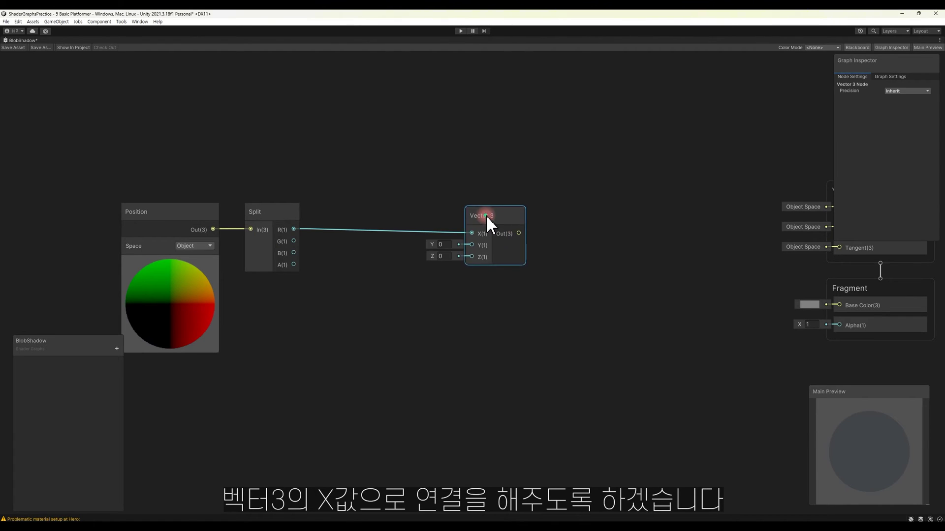
{"action": "left_click_drag", "start_coordinate": [296, 253], "coordinate": [523, 253]}
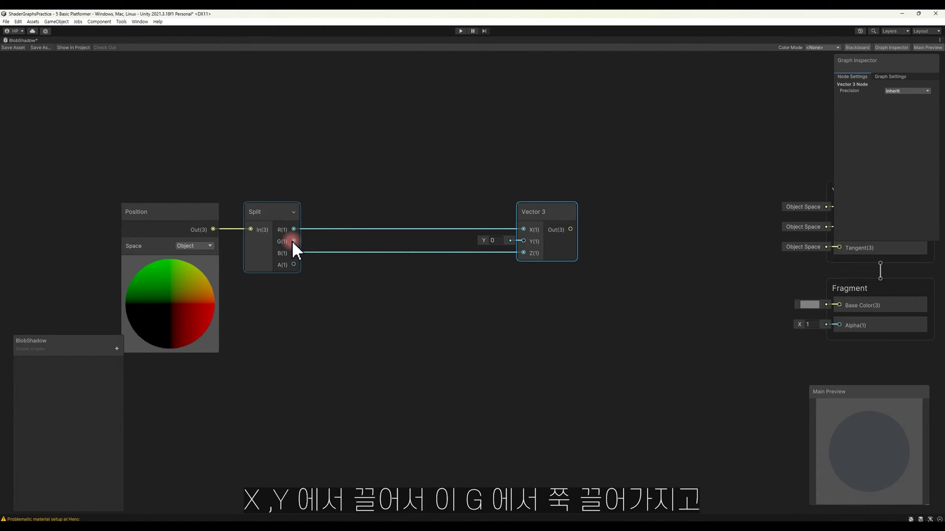
Step: Route Split G through an Add node (B = 0.5) and a One Minus for Vector 3's Y
{"action": "left_click_drag", "start_coordinate": [294, 241], "coordinate": [335, 101]}
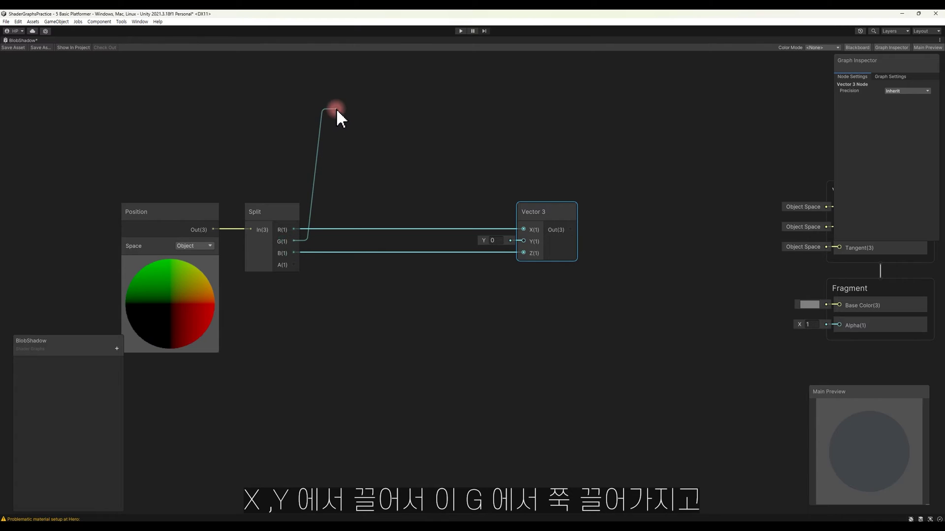
{"action": "type", "text": "add"}
{"action": "key", "text": "Return"}
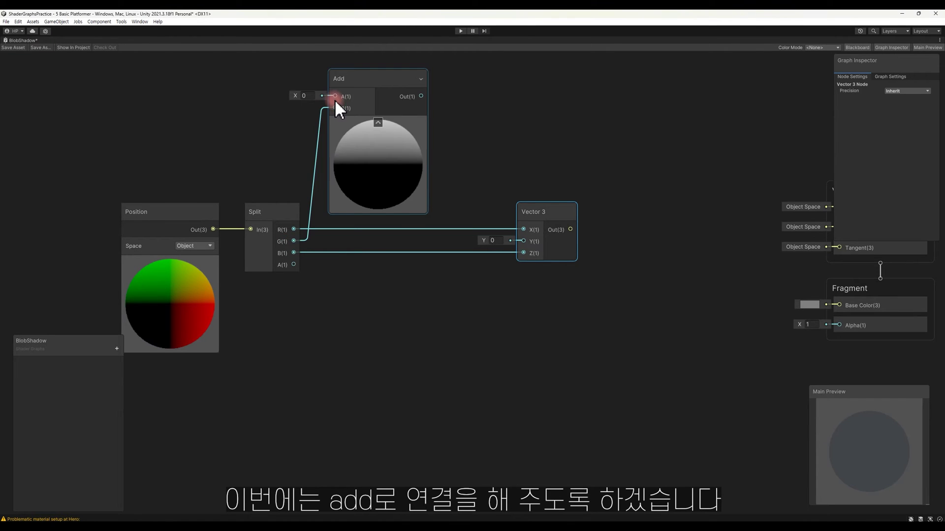
{"action": "scroll", "coordinate": [470, 136], "scroll_direction": "down", "scroll_amount": 2}
{"action": "middle_click_drag", "start_coordinate": [472, 144], "coordinate": [479, 190]}
{"action": "mouse_move", "coordinate": [342, 259]}
{"action": "left_mouse_down"}
{"action": "mouse_move", "coordinate": [374, 153]}
{"action": "mouse_move", "coordinate": [404, 107]}
{"action": "left_mouse_up"}
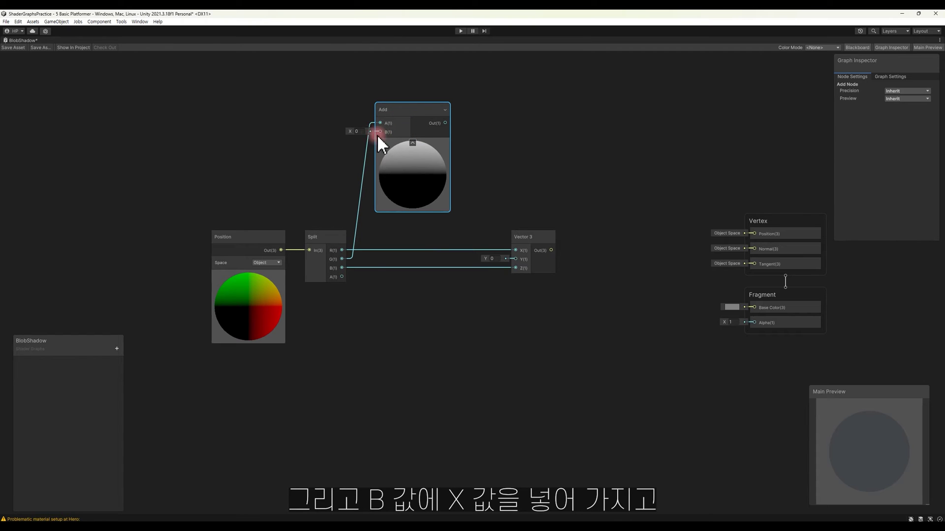
{"action": "left_click", "coordinate": [365, 131]}
{"action": "type", "text": "0.5"}
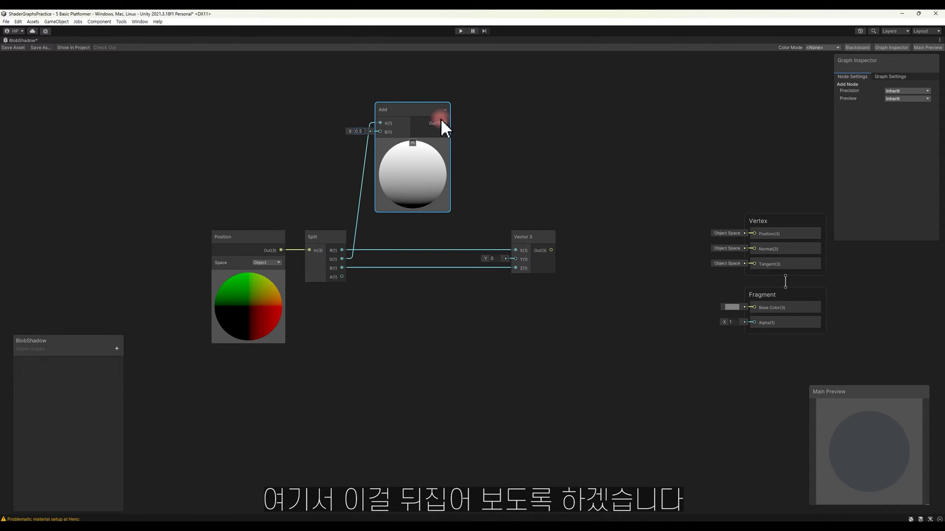
{"action": "left_click_drag", "start_coordinate": [443, 122], "coordinate": [479, 129]}
{"action": "type", "text": "one"}
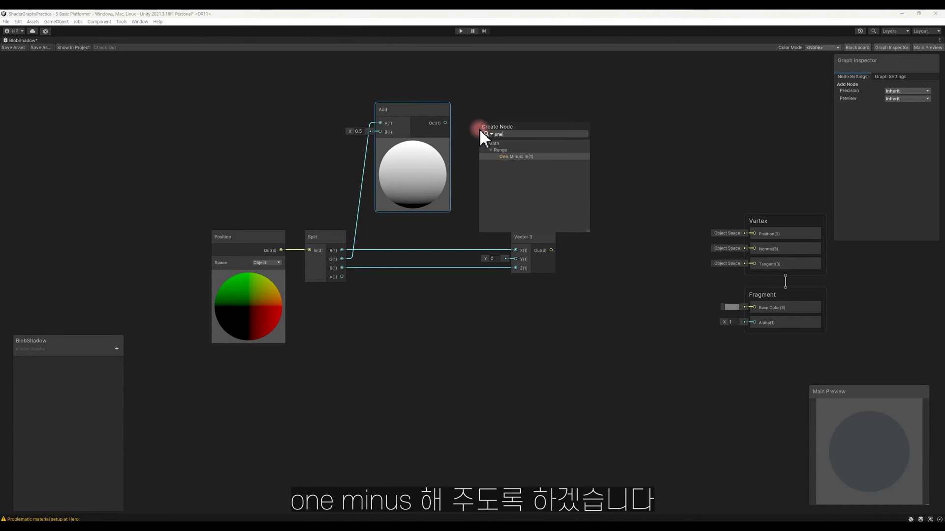
{"action": "key", "text": "Return"}
{"action": "left_click_drag", "start_coordinate": [486, 120], "coordinate": [486, 103]}
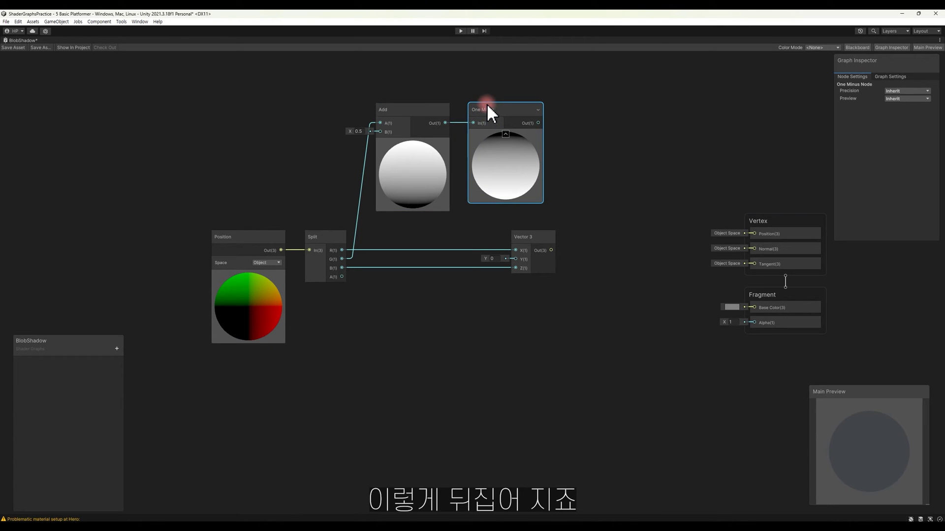
{"action": "mouse_move", "coordinate": [427, 99]}
{"action": "left_mouse_down"}
{"action": "mouse_move", "coordinate": [540, 126]}
{"action": "mouse_move", "coordinate": [463, 110]}
{"action": "mouse_move", "coordinate": [513, 260]}
{"action": "mouse_move", "coordinate": [549, 242]}
{"action": "left_mouse_up"}
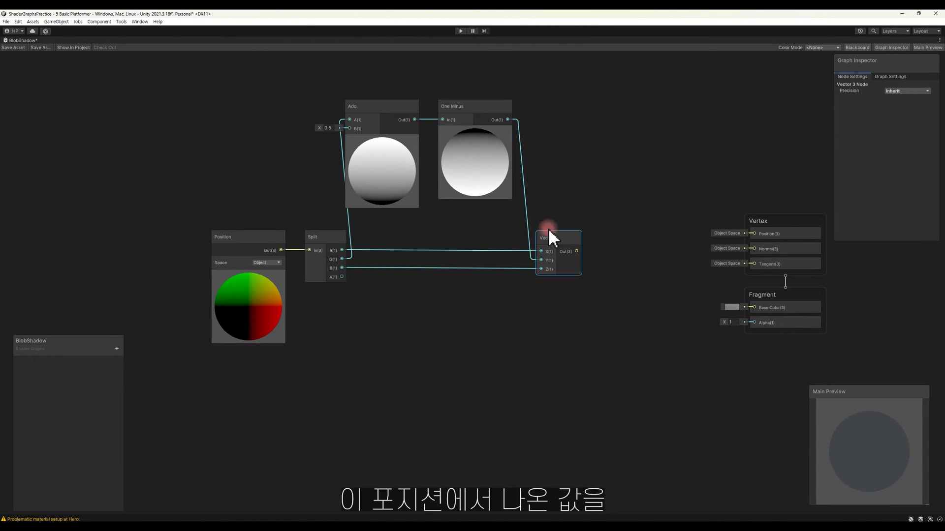
Step: Move the coordinate nodes left and add a Distance node fed by Vector 3
{"action": "left_click_drag", "start_coordinate": [106, 103], "coordinate": [590, 362]}
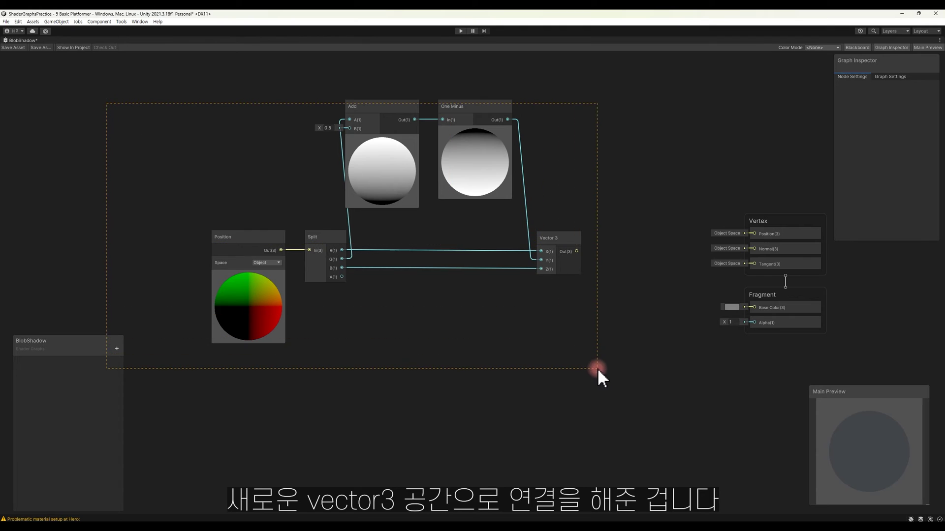
{"action": "scroll", "coordinate": [488, 220], "scroll_direction": "down", "scroll_amount": 2}
{"action": "mouse_move", "coordinate": [488, 220]}
{"action": "left_mouse_down"}
{"action": "mouse_move", "coordinate": [348, 230]}
{"action": "mouse_move", "coordinate": [421, 300]}
{"action": "left_mouse_up"}
{"action": "type", "text": "distance"}
{"action": "key", "text": "Return"}
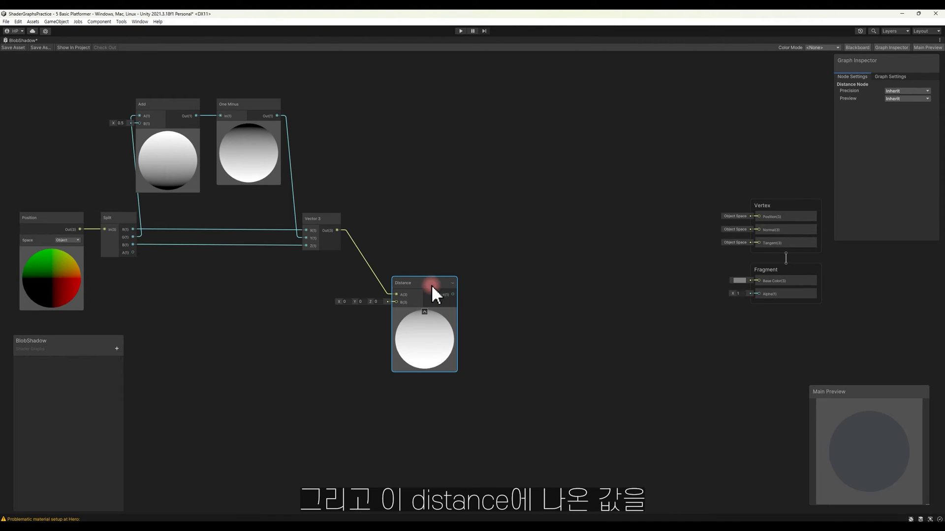
Step: Chain a Multiply (by 2) and a One Minus after the Distance node
{"action": "left_click_drag", "start_coordinate": [403, 285], "coordinate": [480, 279]}
{"action": "type", "text": "multi"}
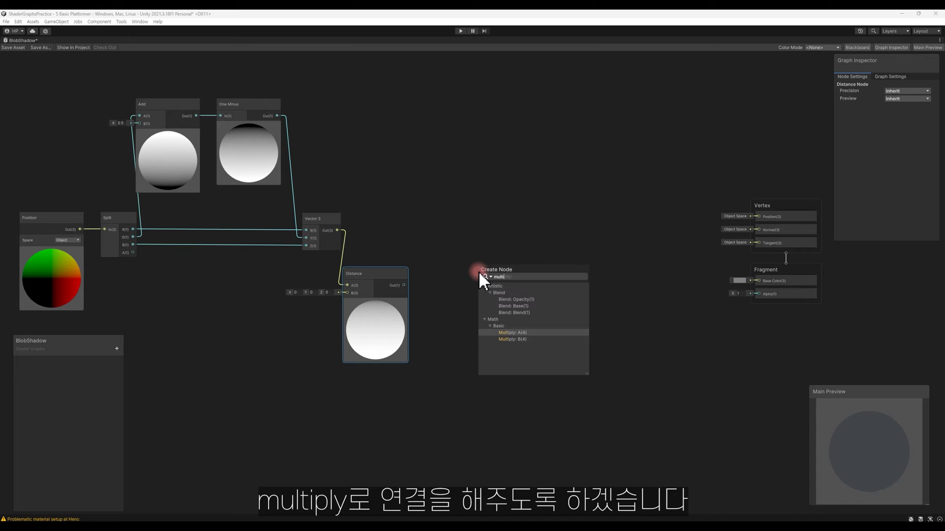
{"action": "key", "text": "Return"}
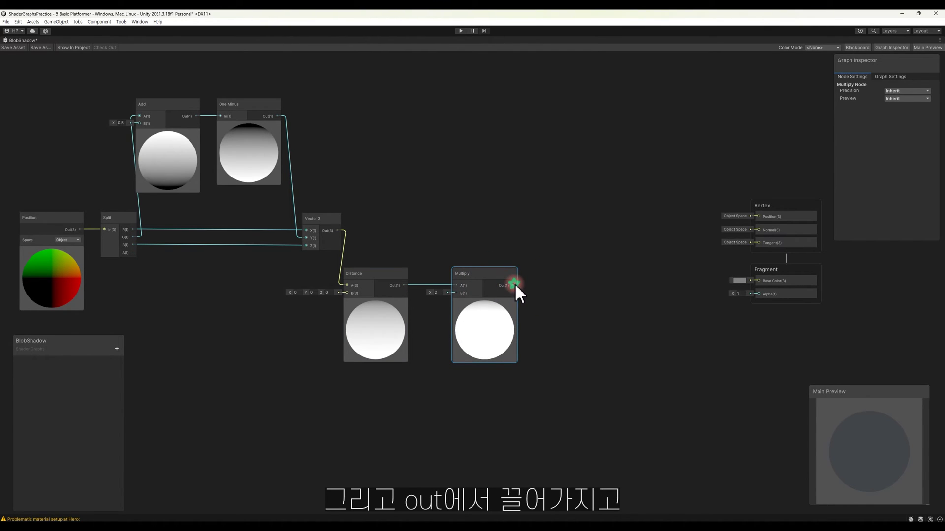
{"action": "left_click_drag", "start_coordinate": [515, 285], "coordinate": [584, 267]}
{"action": "type", "text": "one"}
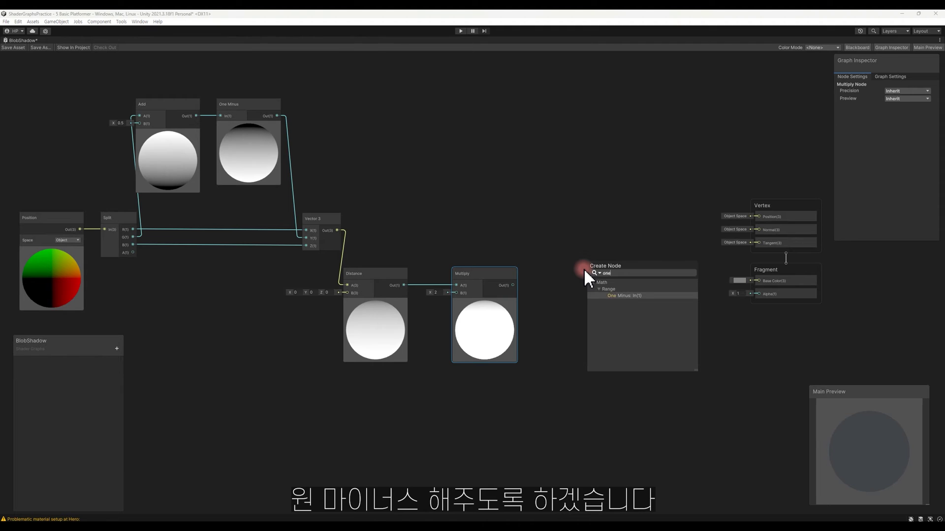
{"action": "key", "text": "Return"}
Step: Preview the One Minus mask on Fragment Alpha with a quad mesh, then disconnect it
{"action": "scroll", "coordinate": [591, 268], "scroll_direction": "down", "scroll_amount": 5}
{"action": "left_click_drag", "start_coordinate": [232, 141], "coordinate": [553, 341]}
{"action": "left_click", "coordinate": [588, 365]}
{"action": "scroll", "coordinate": [598, 295], "scroll_direction": "up", "scroll_amount": 3}
{"action": "left_click_drag", "start_coordinate": [575, 264], "coordinate": [730, 271]}
{"action": "right_click", "coordinate": [863, 438]}
{"action": "left_click", "coordinate": [880, 470]}
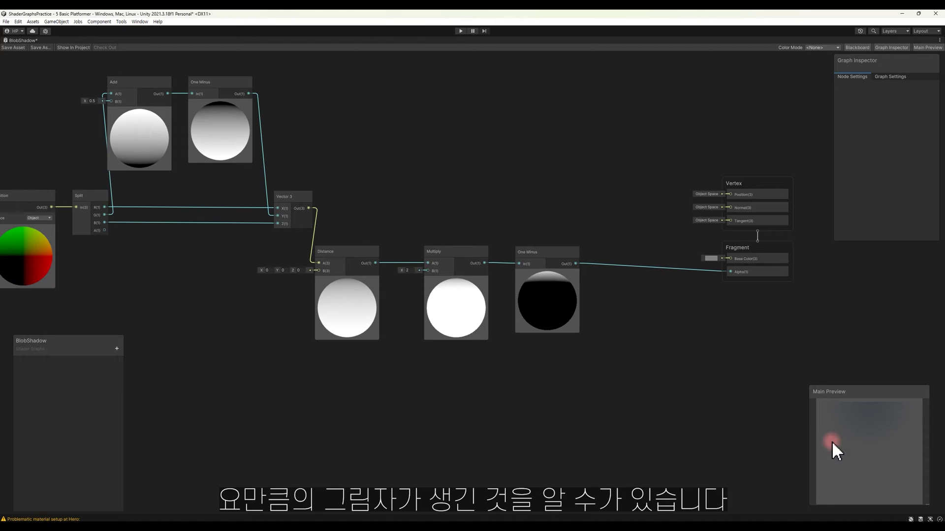
{"action": "left_click_drag", "start_coordinate": [696, 272], "coordinate": [656, 267]}
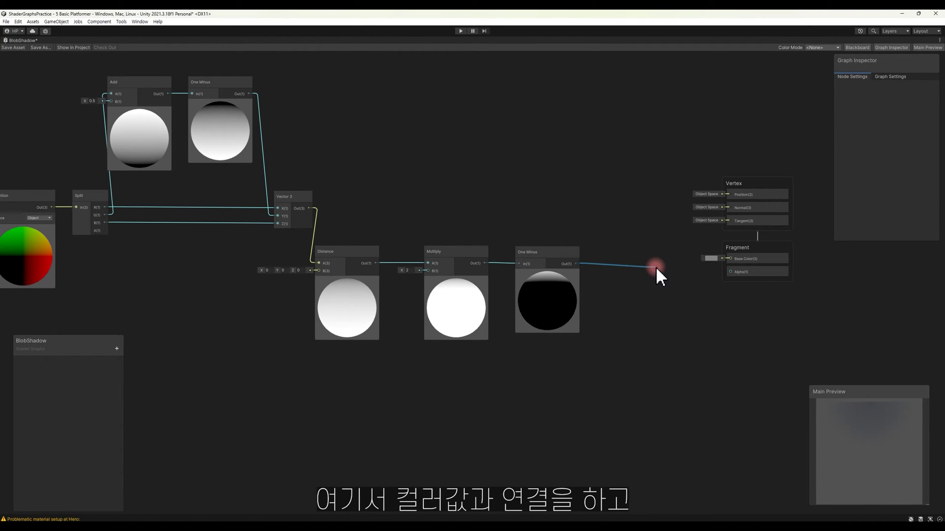
{"action": "key", "text": "Escape"}
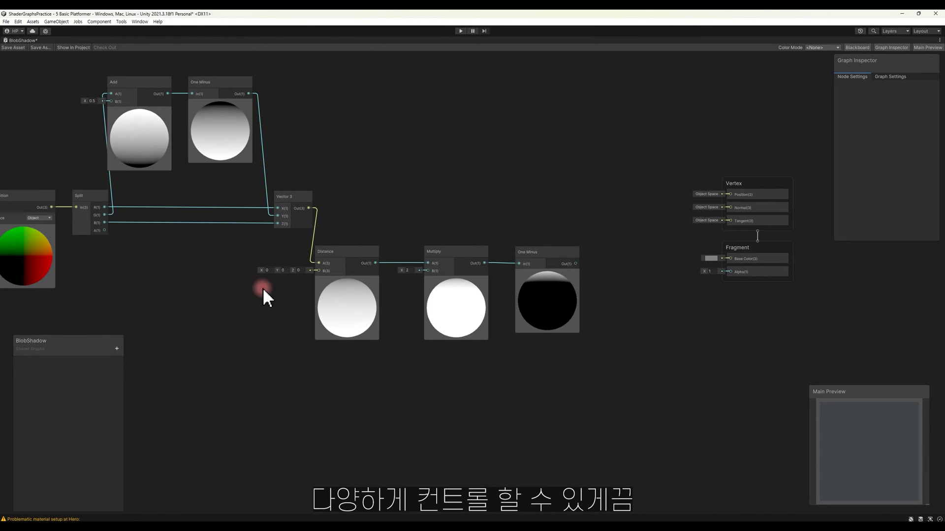
Step: Select every node in the graph
{"action": "scroll", "coordinate": [267, 294], "scroll_direction": "down", "scroll_amount": 3}
{"action": "scroll", "coordinate": [105, 132], "scroll_direction": "up", "scroll_amount": 1}
{"action": "left_click_drag", "start_coordinate": [71, 106], "coordinate": [539, 365]}
Step: Group the selected nodes under the title BlobShadow
{"action": "key", "text": "ctrl+g"}
{"action": "type", "text": "B"}
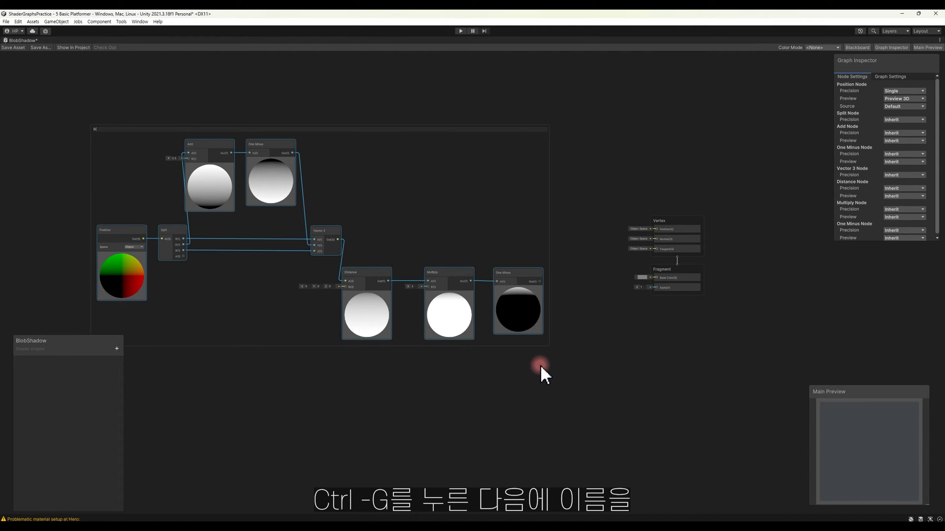
{"action": "type", "text": "lobShadow"}
{"action": "key", "text": "Return"}
{"action": "left_click_drag", "start_coordinate": [373, 130], "coordinate": [302, 93]}
{"action": "middle_click_drag", "start_coordinate": [519, 350], "coordinate": [473, 267]}
{"action": "scroll", "coordinate": [450, 235], "scroll_direction": "up", "scroll_amount": 3}
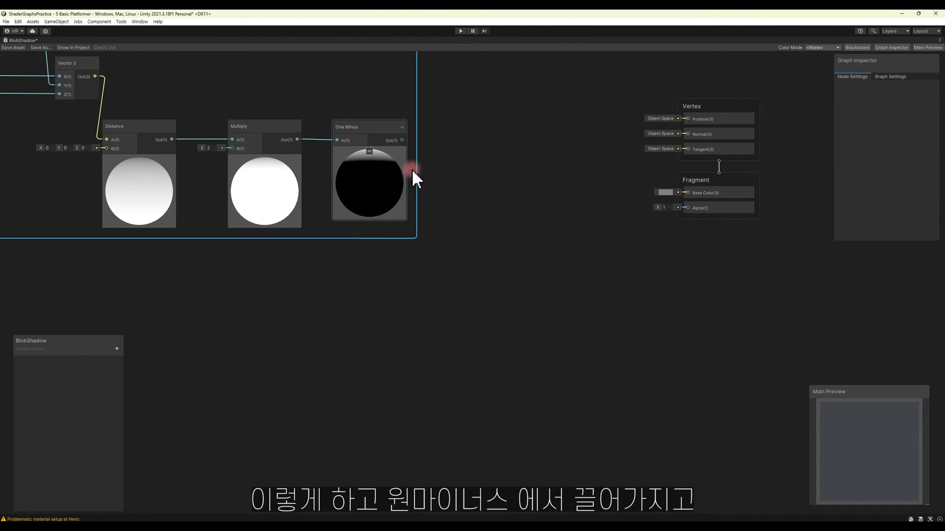
Step: Multiply the One Minus output by a Float node with value 1
{"action": "left_click_drag", "start_coordinate": [402, 140], "coordinate": [444, 298]}
{"action": "type", "text": "multi"}
{"action": "key", "text": "Return"}
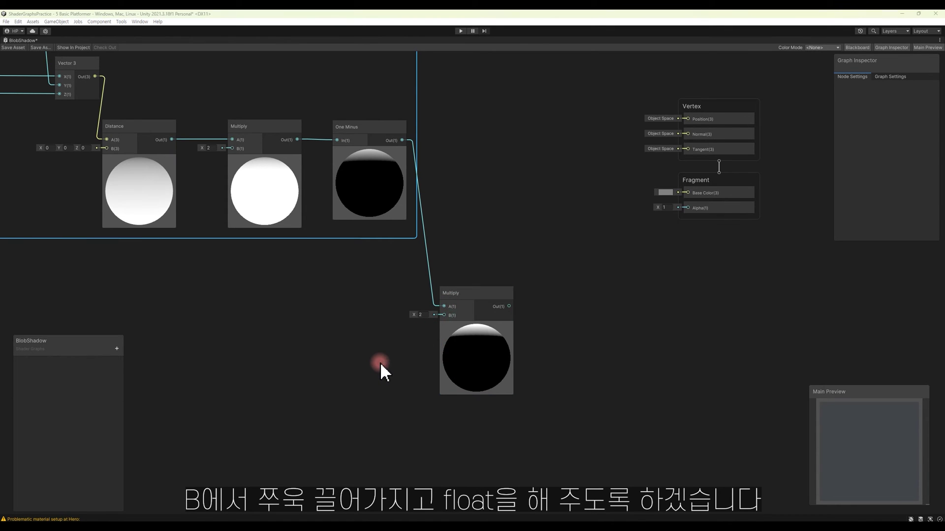
{"action": "left_click_drag", "start_coordinate": [445, 317], "coordinate": [380, 364]}
{"action": "type", "text": "float"}
{"action": "key", "text": "Return"}
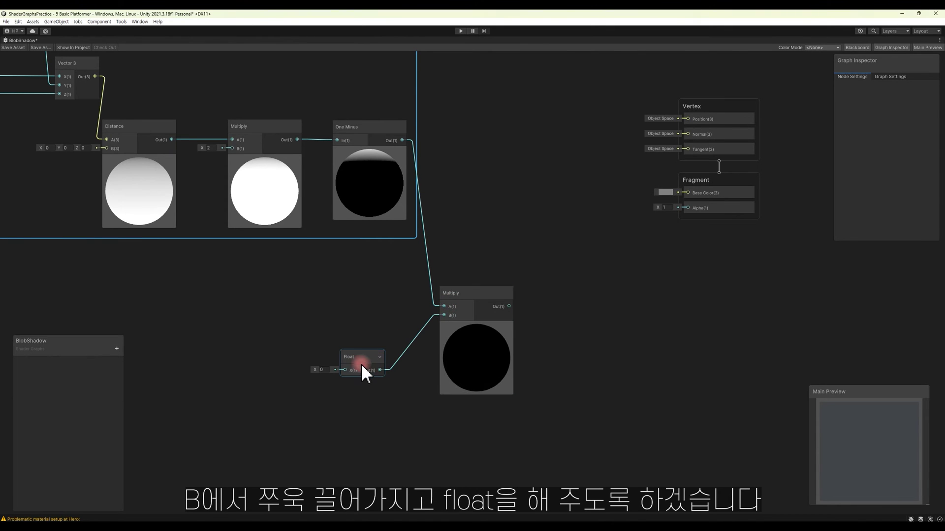
{"action": "left_click", "coordinate": [322, 369]}
{"action": "type", "text": "1"}
{"action": "mouse_move", "coordinate": [353, 357]}
{"action": "left_mouse_down"}
{"action": "mouse_move", "coordinate": [361, 376]}
{"action": "mouse_move", "coordinate": [318, 388]}
{"action": "left_mouse_up"}
Step: Convert the Float into a graph property named EdgeSharpness
{"action": "right_click", "coordinate": [366, 377]}
{"action": "mouse_move", "coordinate": [413, 458]}
{"action": "left_click", "coordinate": [471, 474]}
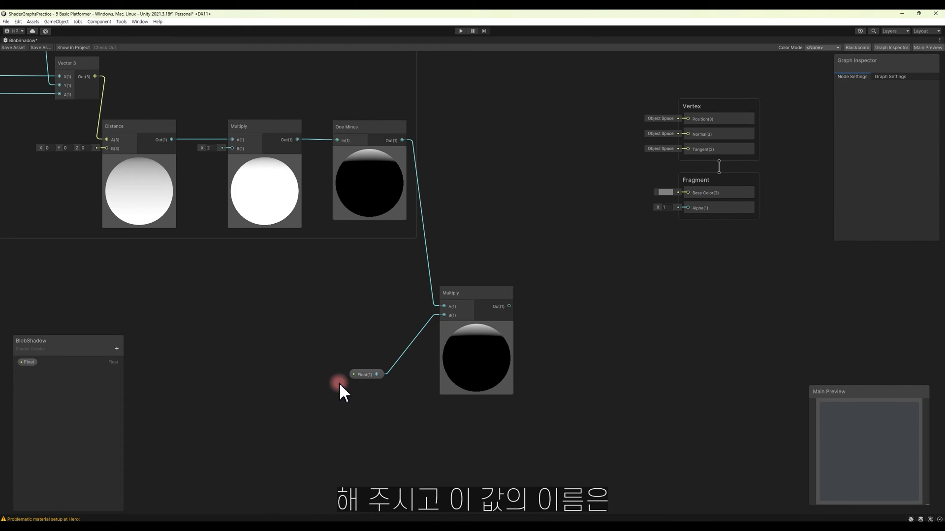
{"action": "left_click", "coordinate": [358, 374]}
{"action": "double_click", "coordinate": [35, 362]}
{"action": "type", "text": "EdgeSharpness"}
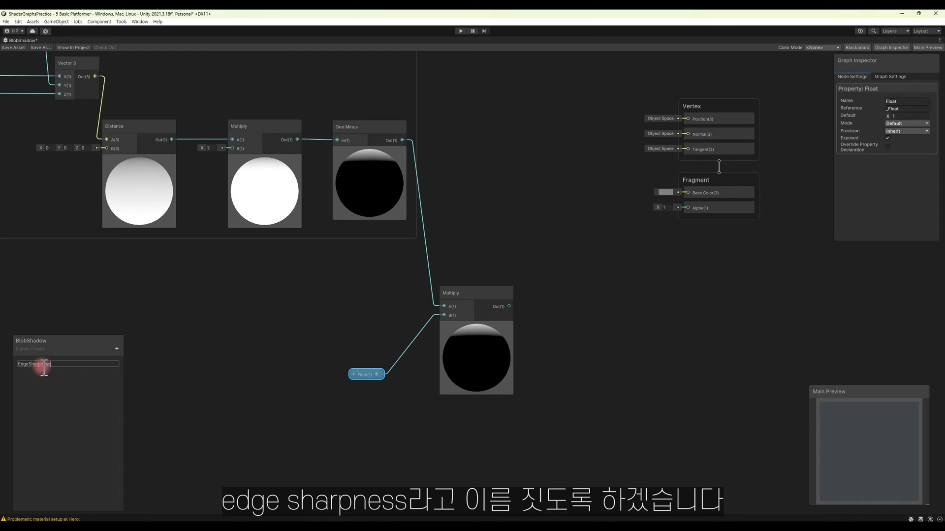
{"action": "key", "text": "Return"}
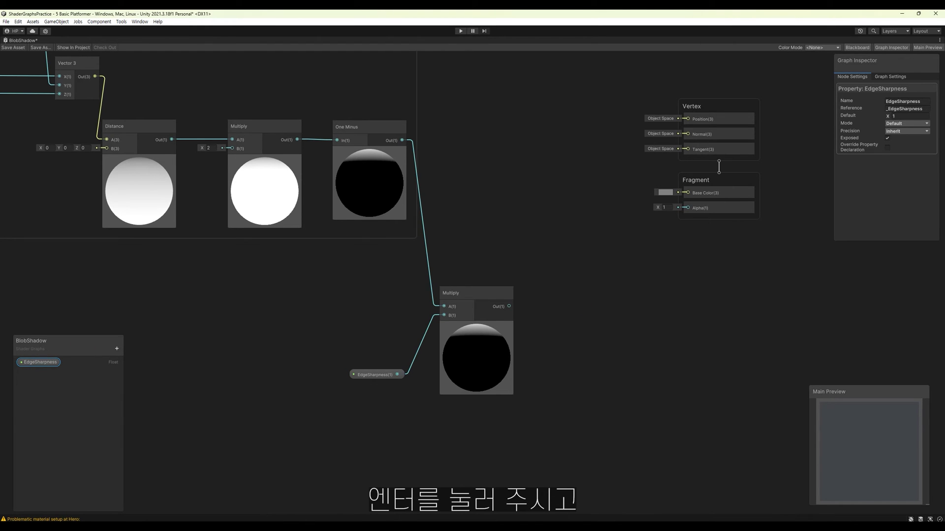
{"action": "left_click_drag", "start_coordinate": [469, 292], "coordinate": [463, 291]}
Step: Tidy the EdgeSharpness and Multiply nodes, then add a Saturate node after the Multiply
{"action": "left_click", "coordinate": [369, 374]}
{"action": "left_click", "coordinate": [465, 313], "text": "shift"}
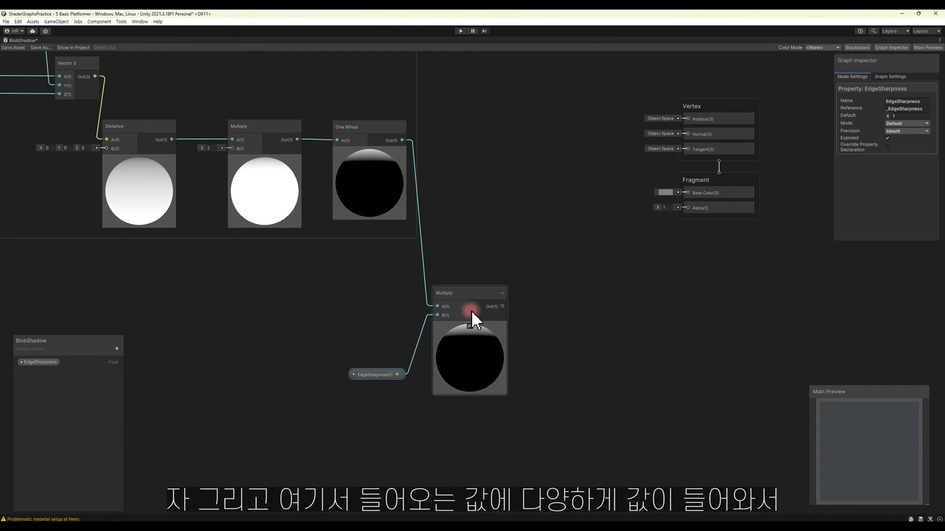
{"action": "left_click_drag", "start_coordinate": [374, 374], "coordinate": [371, 361]}
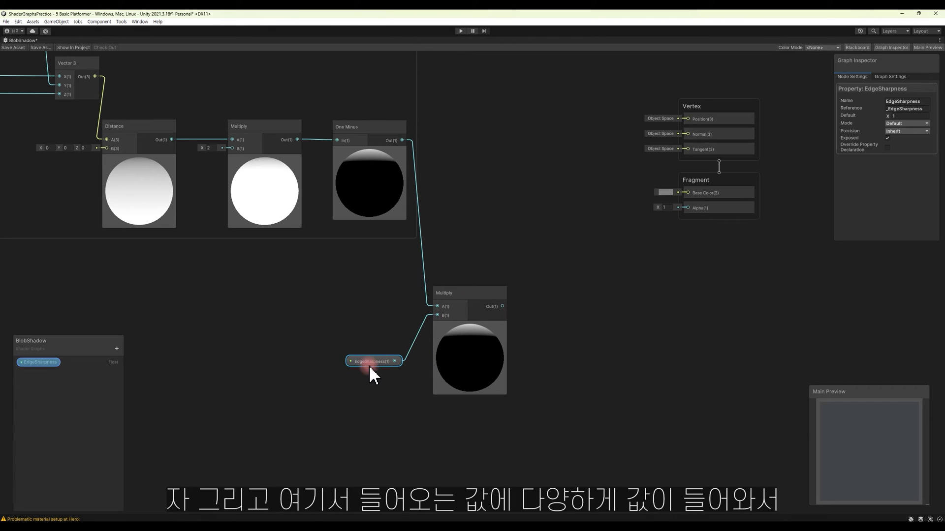
{"action": "left_click_drag", "start_coordinate": [476, 290], "coordinate": [470, 290]}
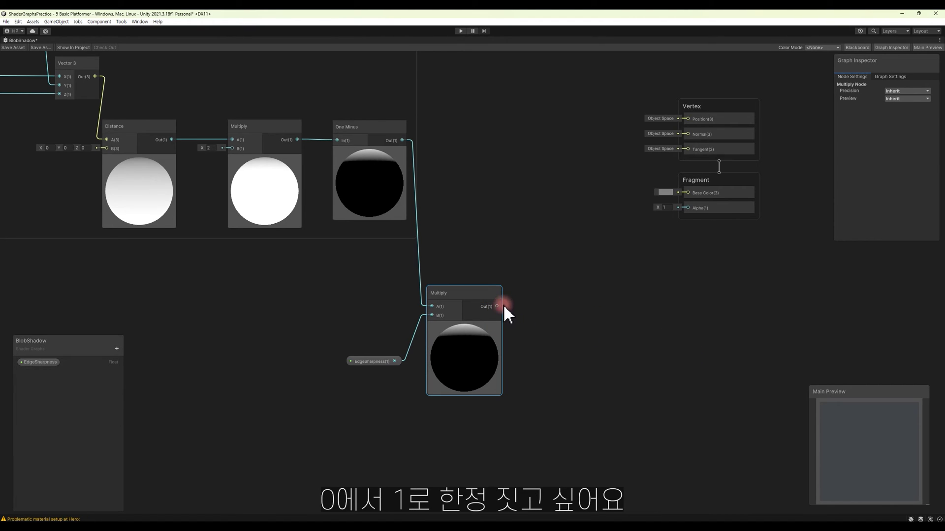
{"action": "left_click_drag", "start_coordinate": [496, 306], "coordinate": [538, 310]}
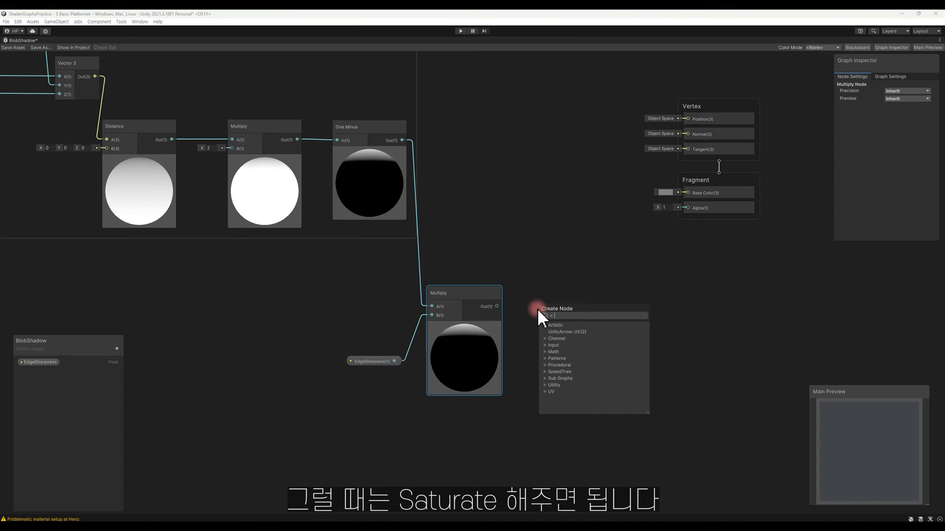
{"action": "type", "text": "saturate"}
{"action": "key", "text": "Return"}
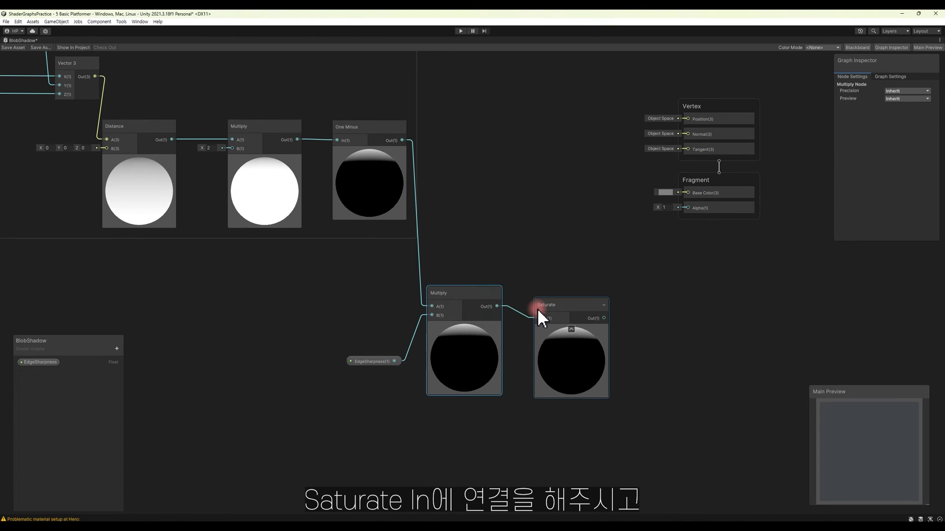
{"action": "left_click_drag", "start_coordinate": [538, 311], "coordinate": [525, 305]}
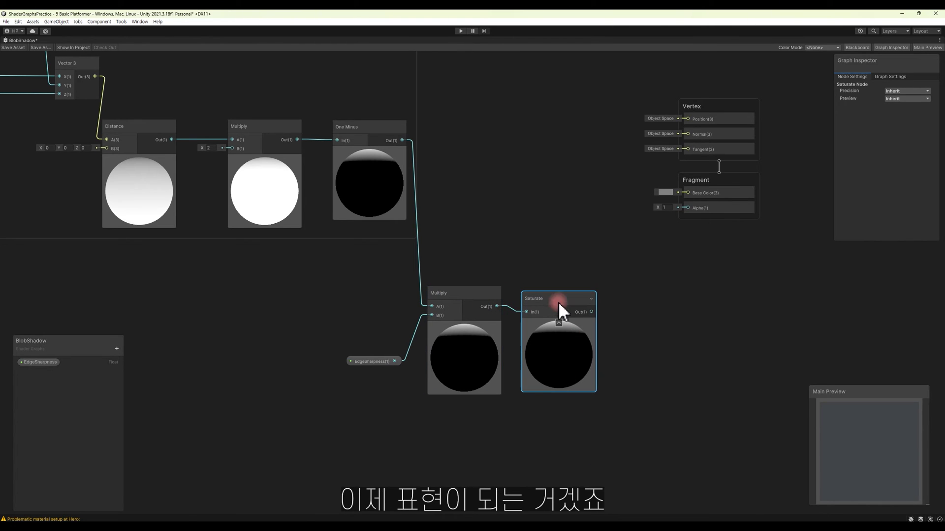
{"action": "left_click", "coordinate": [512, 179]}
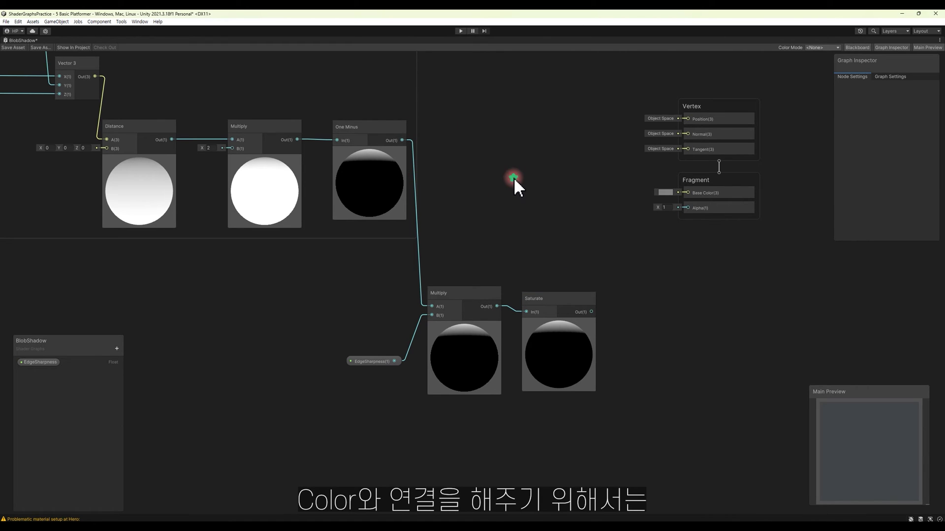
Step: Create a Color node feeding a Split node
{"action": "key", "text": "space"}
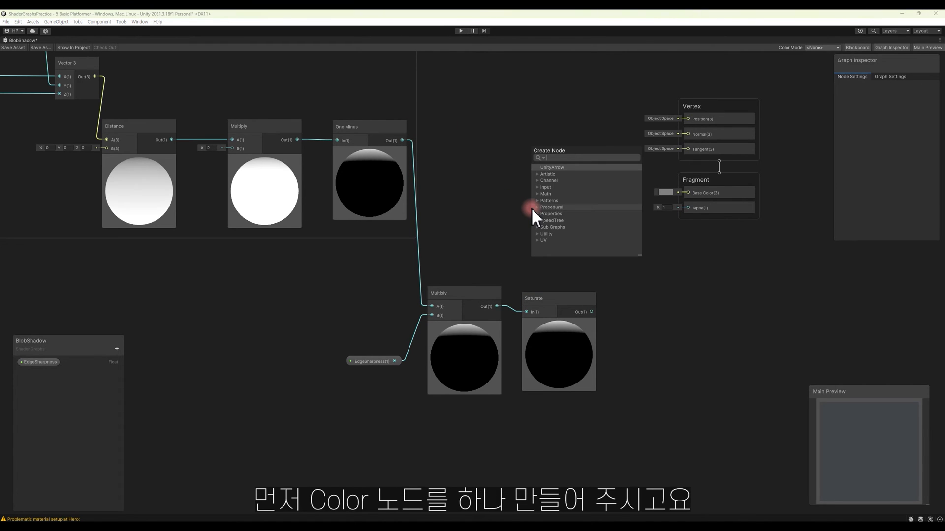
{"action": "type", "text": "color"}
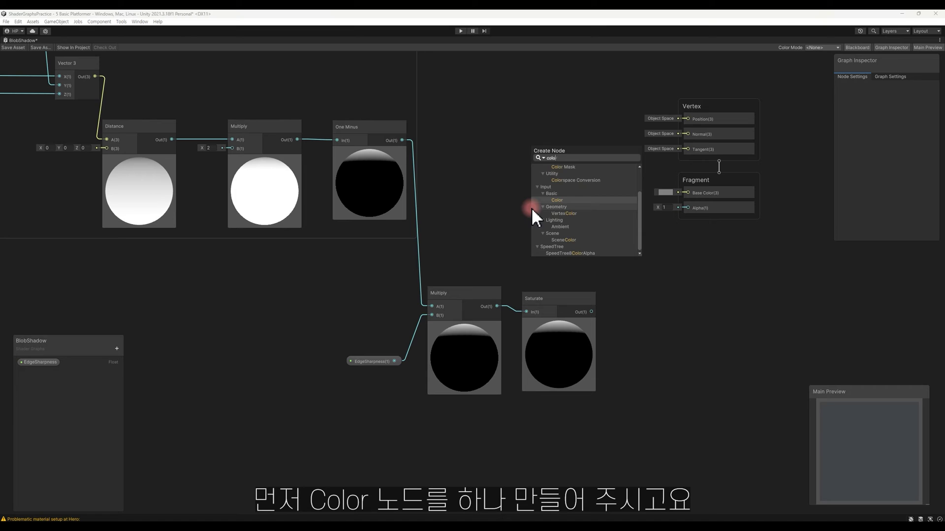
{"action": "key", "text": "Return"}
{"action": "left_click_drag", "start_coordinate": [564, 220], "coordinate": [597, 249]}
{"action": "type", "text": "sp"}
{"action": "key", "text": "Return"}
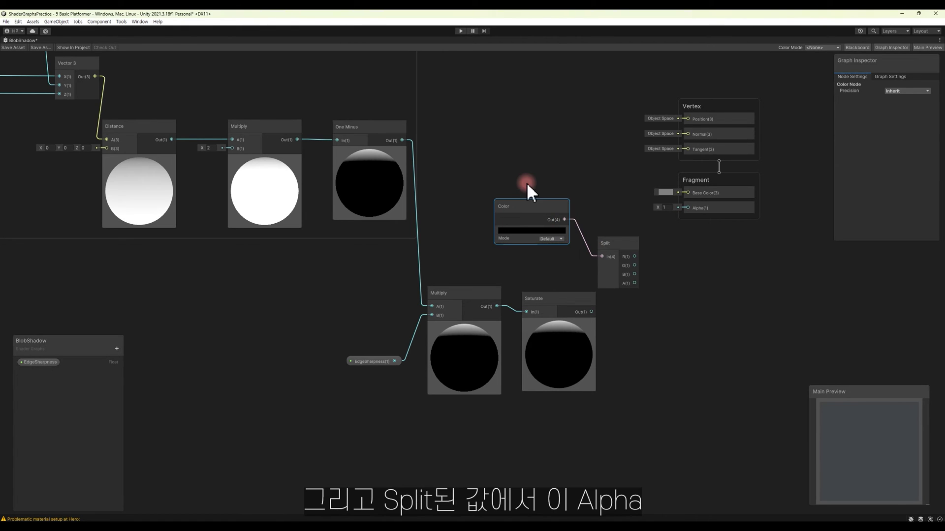
{"action": "left_click_drag", "start_coordinate": [521, 180], "coordinate": [610, 257]}
{"action": "left_click_drag", "start_coordinate": [610, 257], "coordinate": [556, 230]}
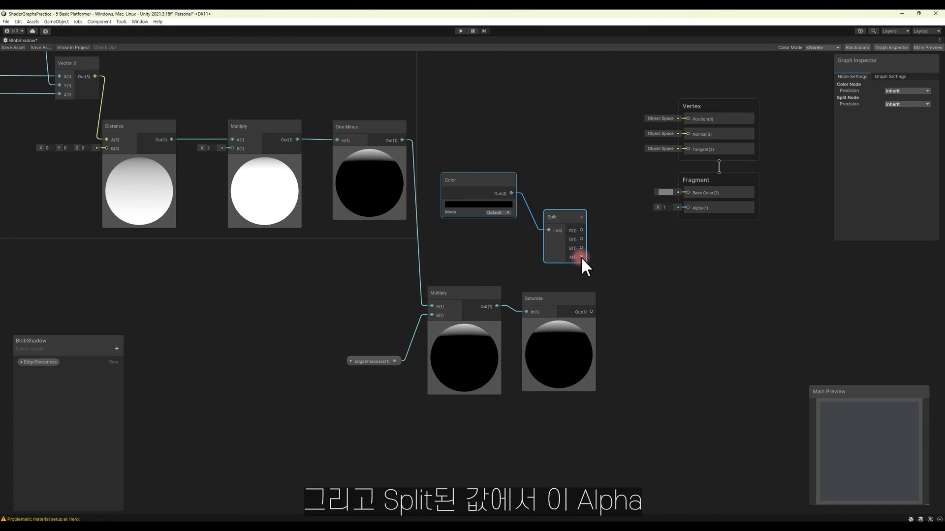
Step: Multiply Split's A by the Saturate output and send the result to Fragment Alpha
{"action": "left_click", "coordinate": [571, 302]}
{"action": "mouse_move", "coordinate": [581, 257]}
{"action": "left_mouse_down"}
{"action": "mouse_move", "coordinate": [637, 271]}
{"action": "mouse_move", "coordinate": [626, 272]}
{"action": "left_mouse_up"}
{"action": "type", "text": "multi"}
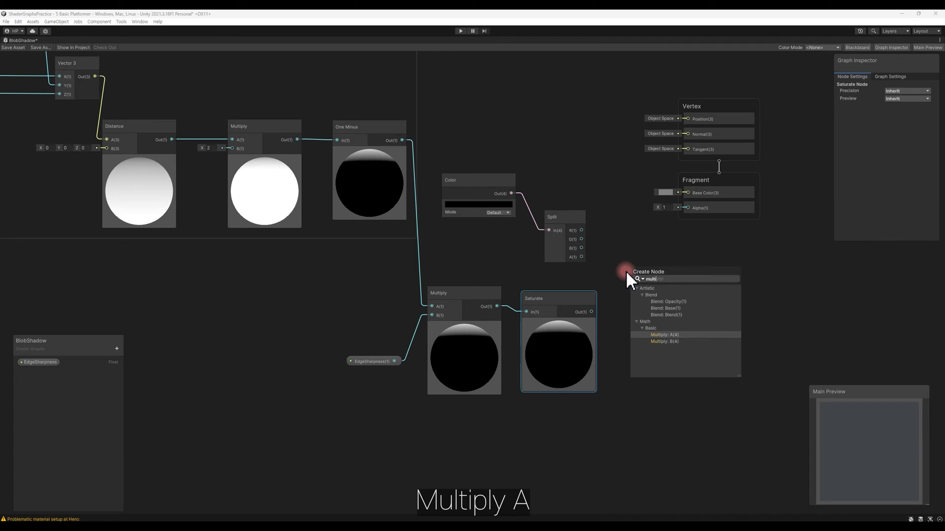
{"action": "key", "text": "Return"}
{"action": "left_click_drag", "start_coordinate": [592, 312], "coordinate": [628, 294]}
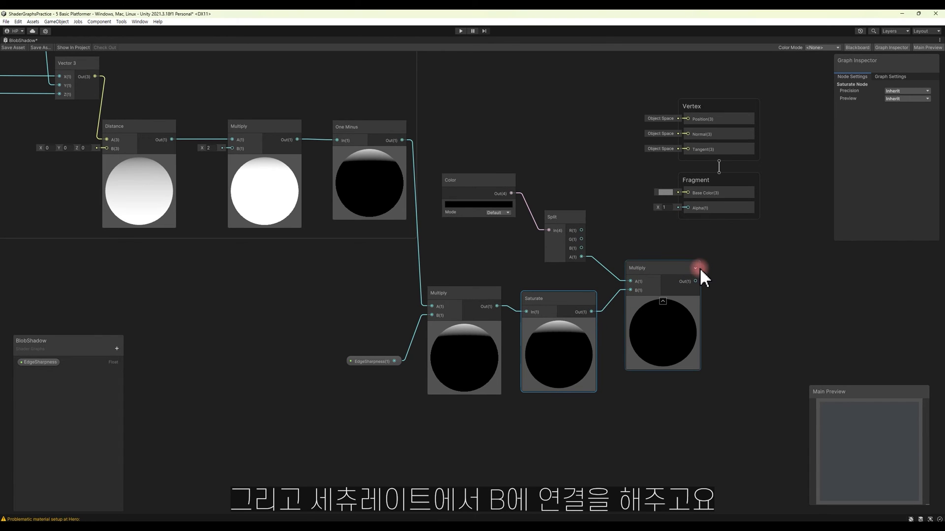
{"action": "left_click_drag", "start_coordinate": [696, 280], "coordinate": [686, 208]}
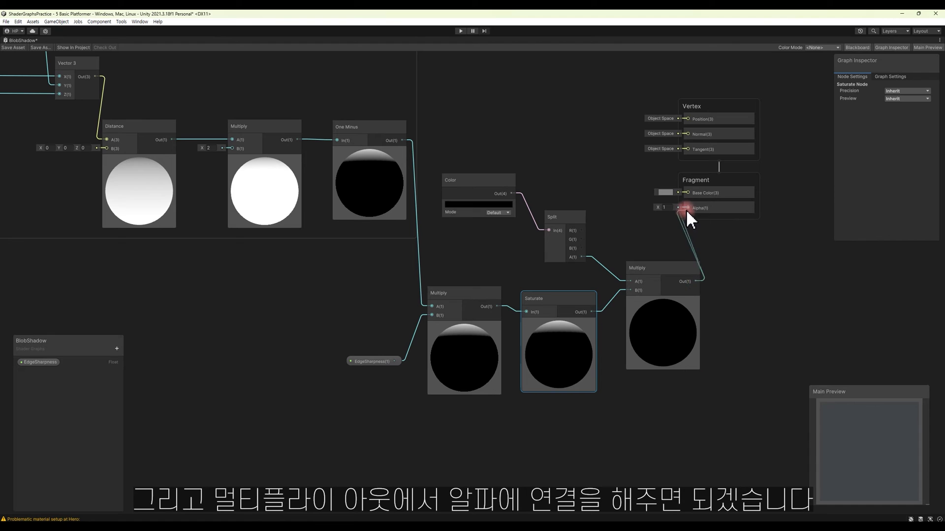
{"action": "left_click_drag", "start_coordinate": [662, 264], "coordinate": [655, 268]}
Step: Connect the Color node to Base Color and raise its opacity
{"action": "left_click", "coordinate": [495, 200]}
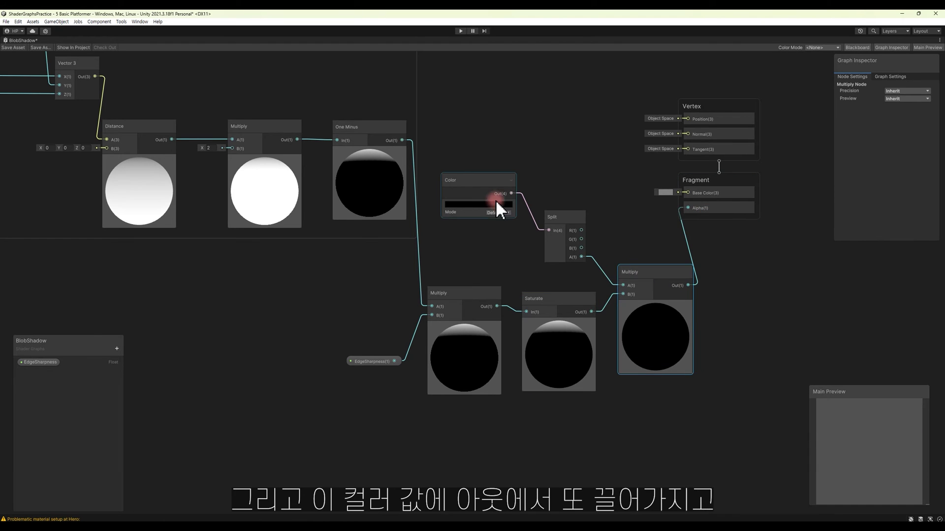
{"action": "left_click_drag", "start_coordinate": [511, 193], "coordinate": [681, 197]}
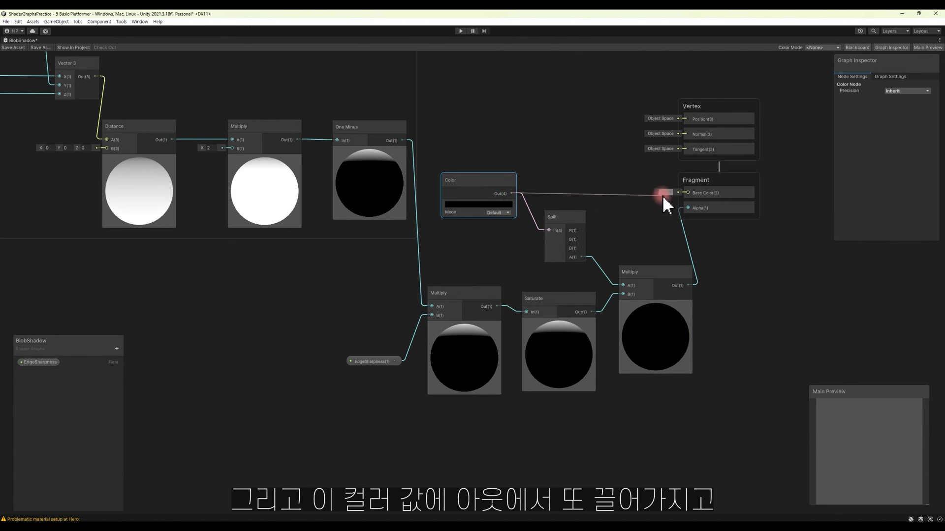
{"action": "left_click_drag", "start_coordinate": [681, 197], "coordinate": [683, 192]}
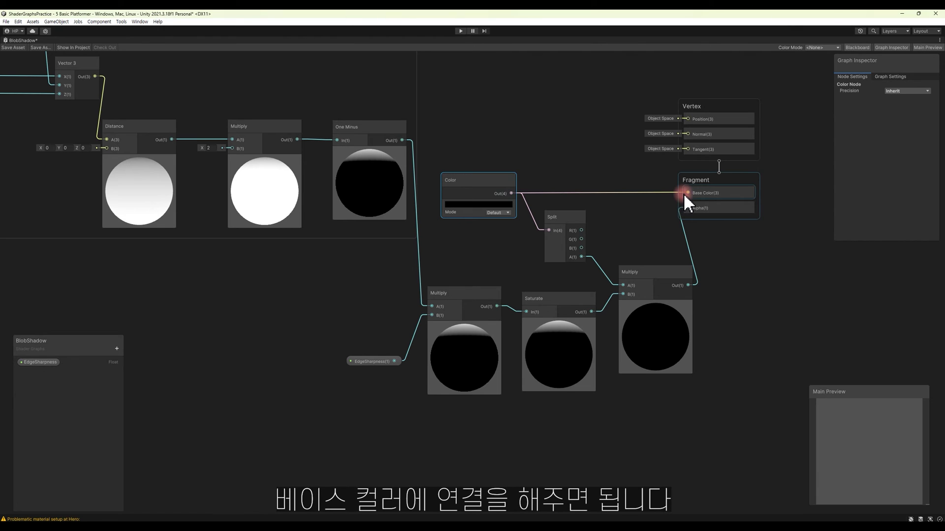
{"action": "left_click", "coordinate": [485, 205]}
{"action": "left_click_drag", "start_coordinate": [489, 349], "coordinate": [572, 349]}
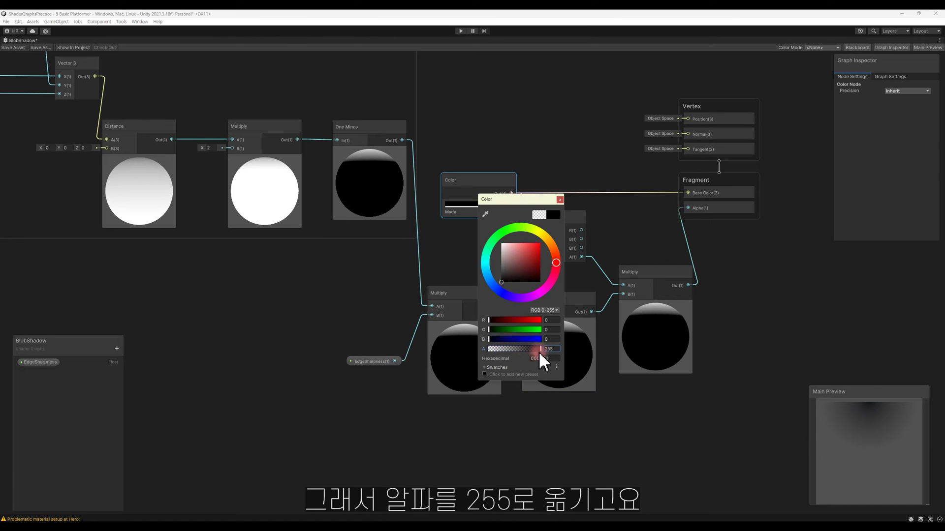
Step: Make the Color opaque black (000000, alpha 255), save the graph, and restore the normal layout
{"action": "mouse_move", "coordinate": [529, 266]}
{"action": "left_mouse_down"}
{"action": "mouse_move", "coordinate": [510, 223]}
{"action": "mouse_move", "coordinate": [483, 245]}
{"action": "mouse_move", "coordinate": [549, 241]}
{"action": "mouse_move", "coordinate": [489, 301]}
{"action": "left_mouse_up"}
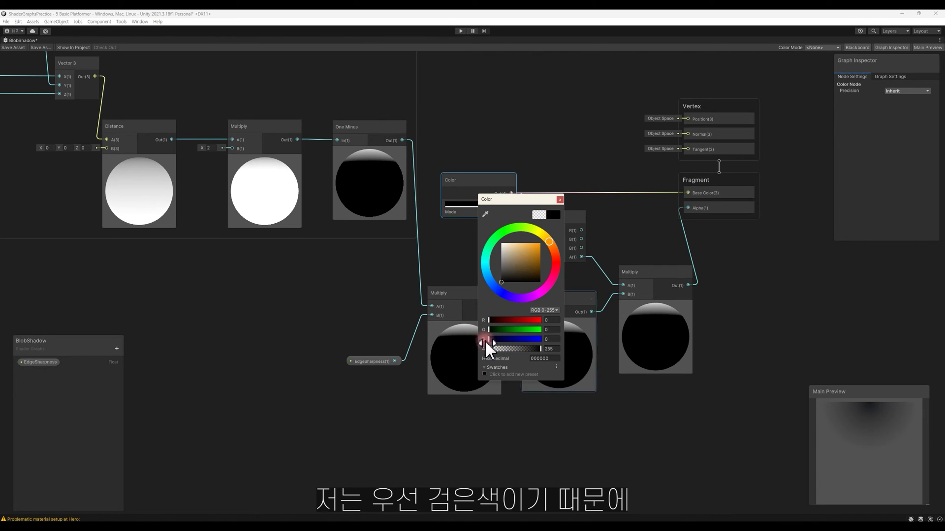
{"action": "left_click", "coordinate": [560, 199]}
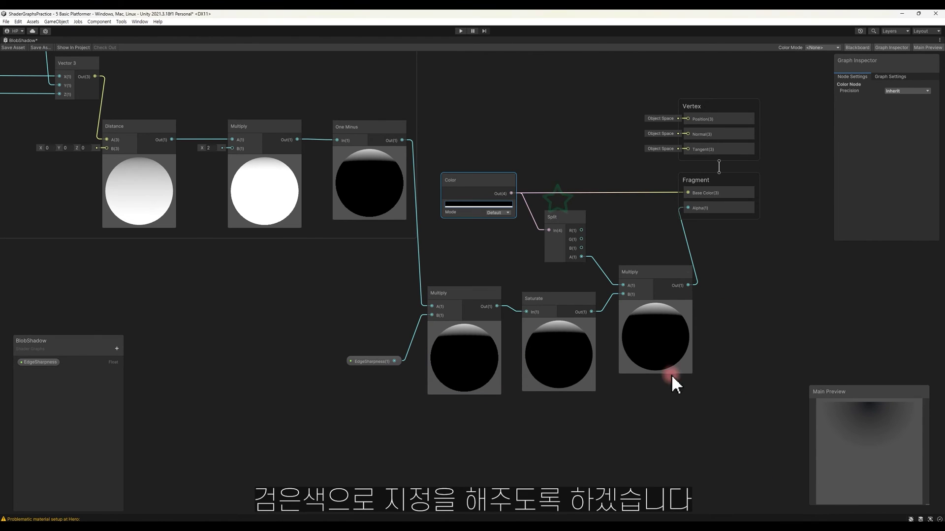
{"action": "scroll", "coordinate": [367, 324], "scroll_direction": "down", "scroll_amount": 2}
{"action": "scroll", "coordinate": [488, 308], "scroll_direction": "down", "scroll_amount": 2}
{"action": "scroll", "coordinate": [328, 294], "scroll_direction": "down", "scroll_amount": 2}
{"action": "scroll", "coordinate": [332, 326], "scroll_direction": "up", "scroll_amount": 1}
{"action": "scroll", "coordinate": [332, 329], "scroll_direction": "up", "scroll_amount": 1}
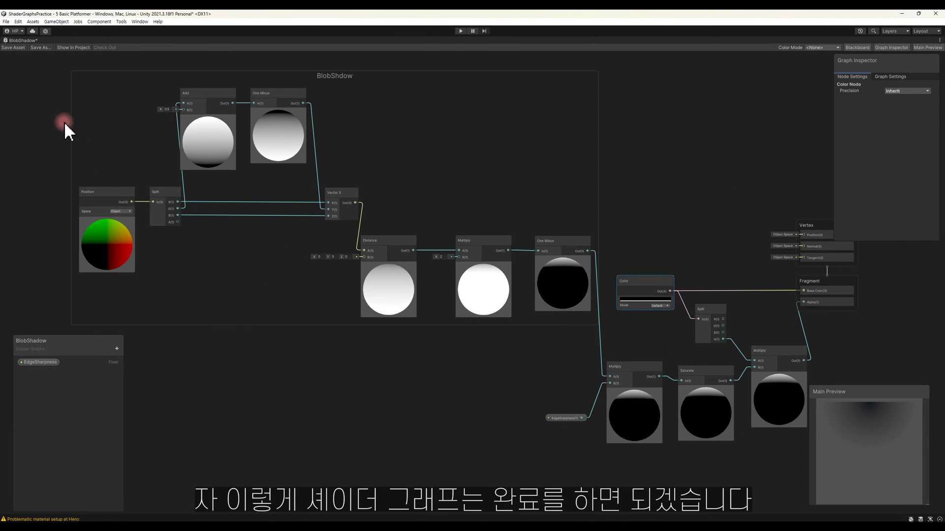
{"action": "left_click", "coordinate": [12, 48]}
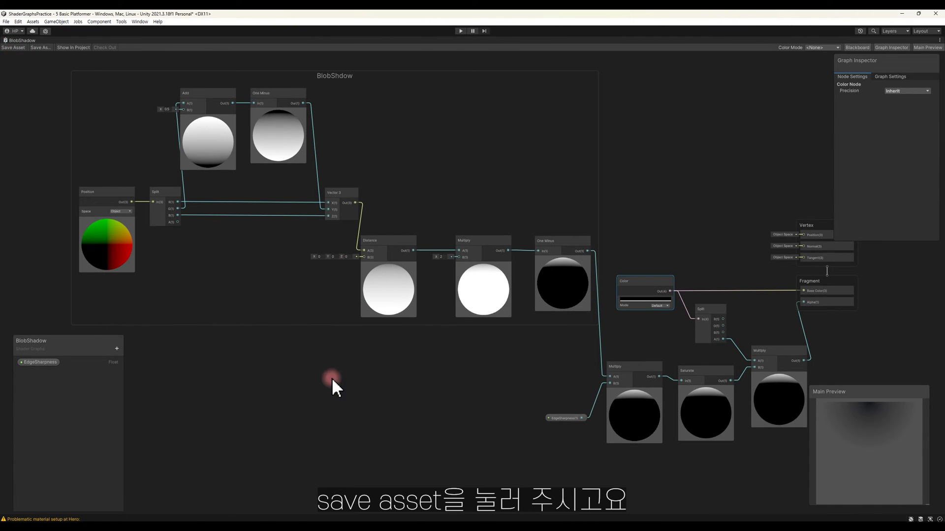
{"action": "key", "text": "shift+space"}
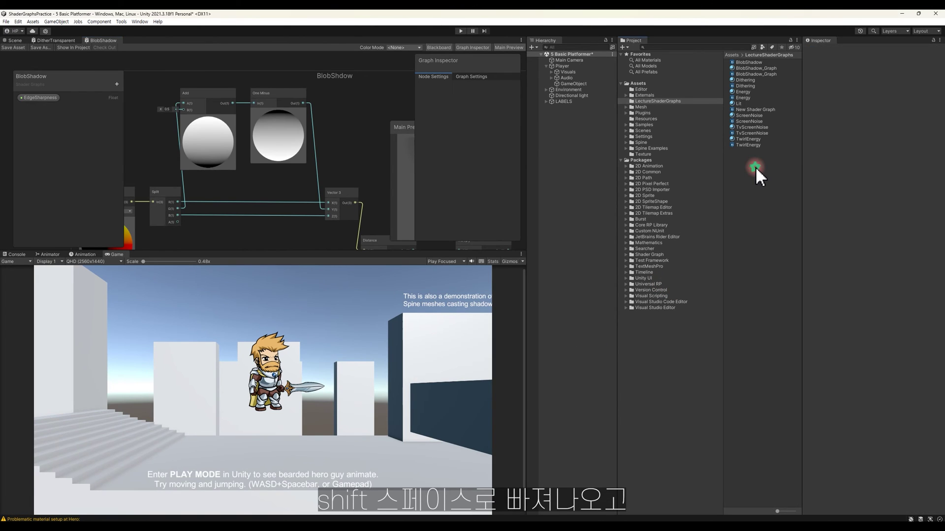
Step: Create a material from the Blob Shadow shader and name it BlobShadow
{"action": "left_click", "coordinate": [13, 40]}
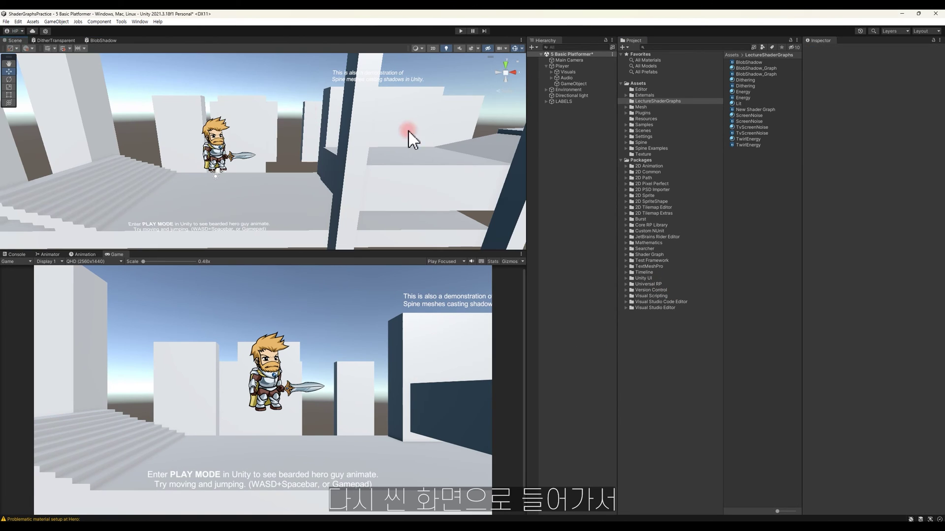
{"action": "left_click", "coordinate": [746, 62]}
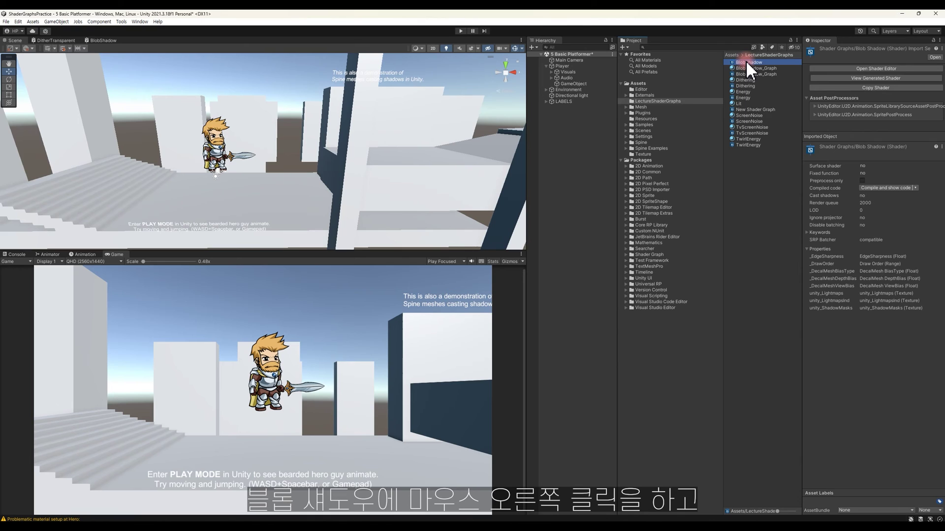
{"action": "right_click", "coordinate": [746, 60]}
{"action": "mouse_move", "coordinate": [777, 66]}
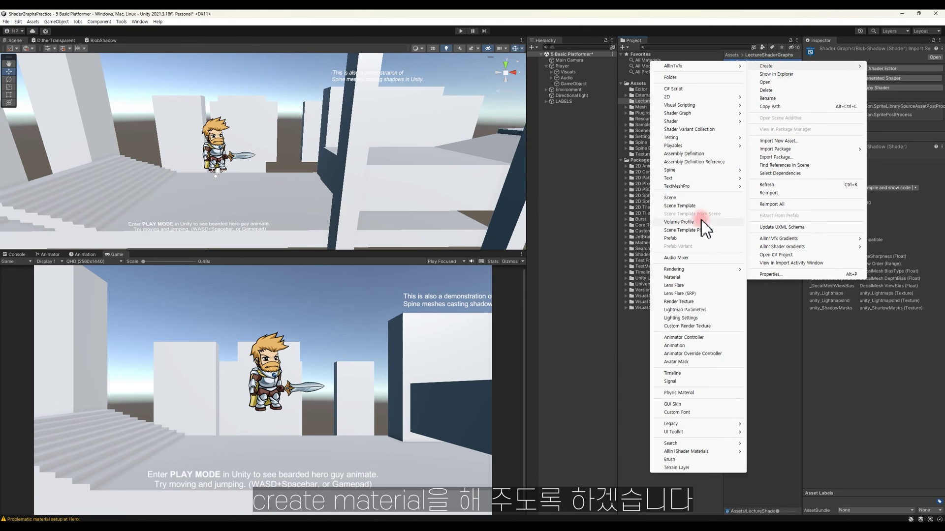
{"action": "left_click", "coordinate": [683, 277]}
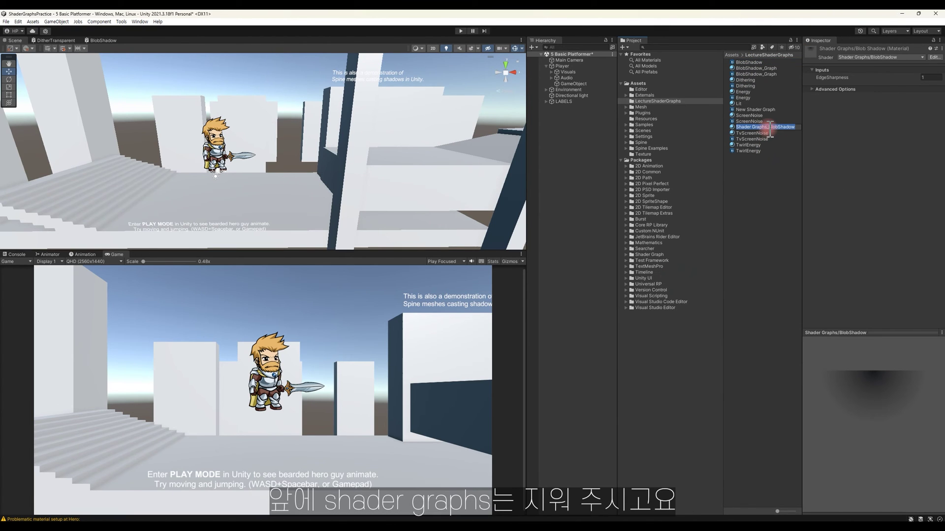
{"action": "key", "text": "Delete"}
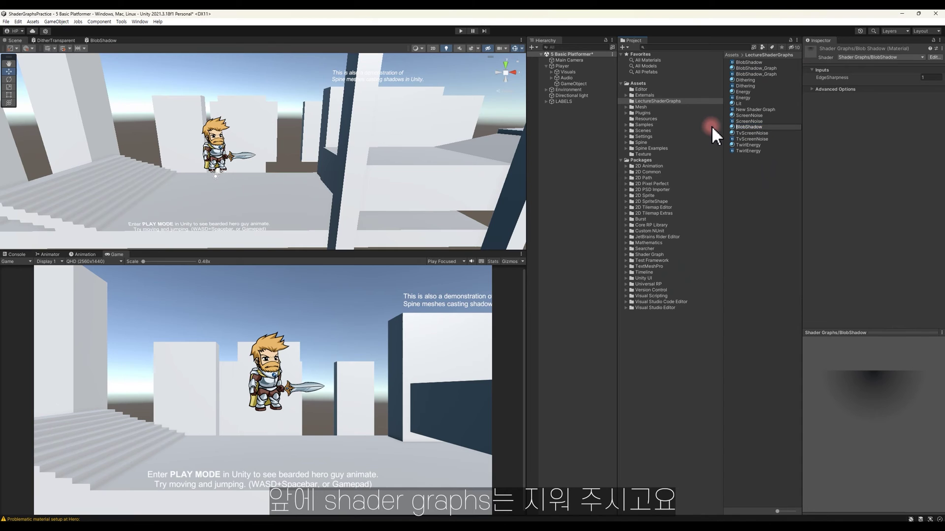
{"action": "key", "text": "Return"}
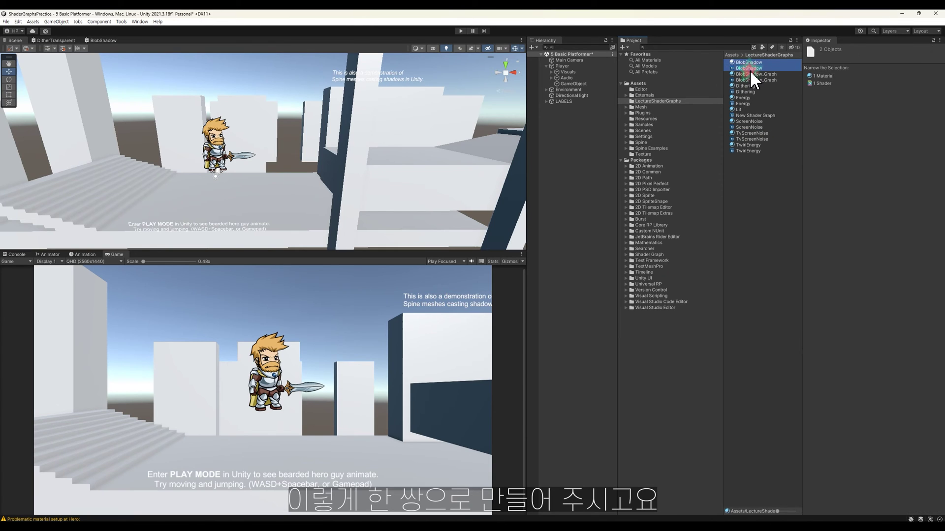
{"action": "left_click", "coordinate": [564, 66]}
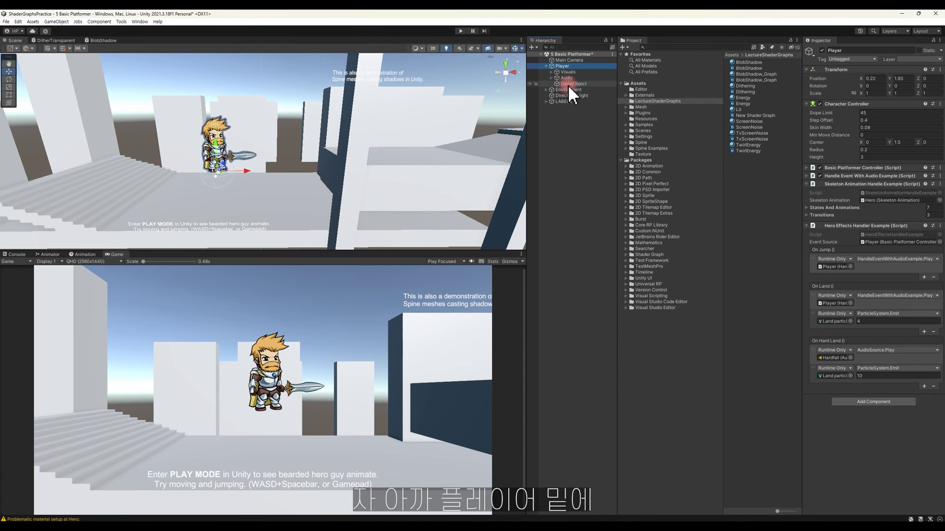
Step: Move the decal projector right along X and set its Projection Depth back to 1
{"action": "left_click", "coordinate": [568, 84]}
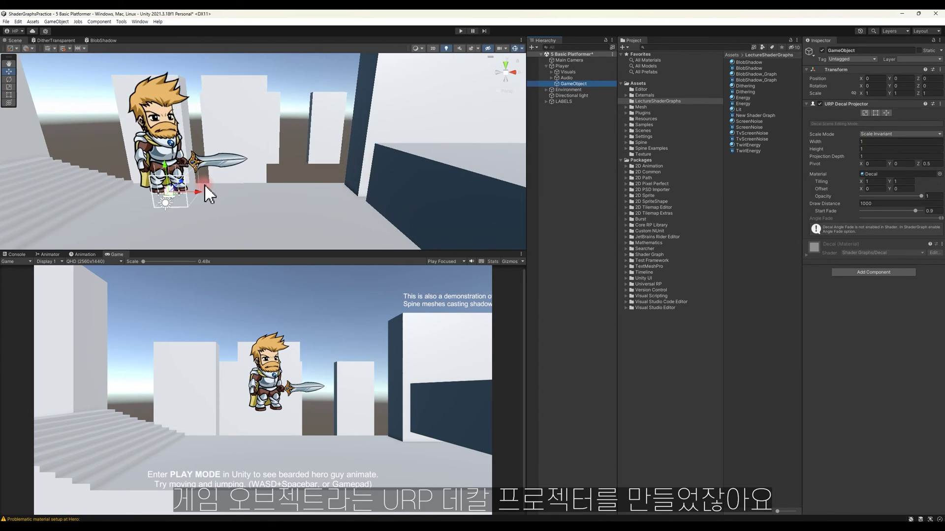
{"action": "scroll", "coordinate": [232, 170], "scroll_direction": "up", "scroll_amount": 5}
{"action": "left_click_drag", "start_coordinate": [232, 170], "coordinate": [440, 152]}
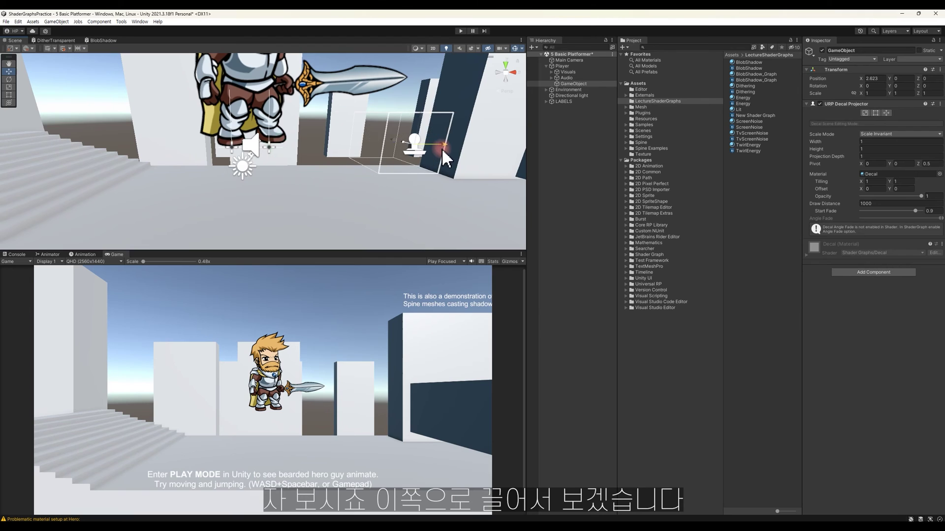
{"action": "left_click_drag", "start_coordinate": [437, 183], "coordinate": [492, 162], "text": "alt"}
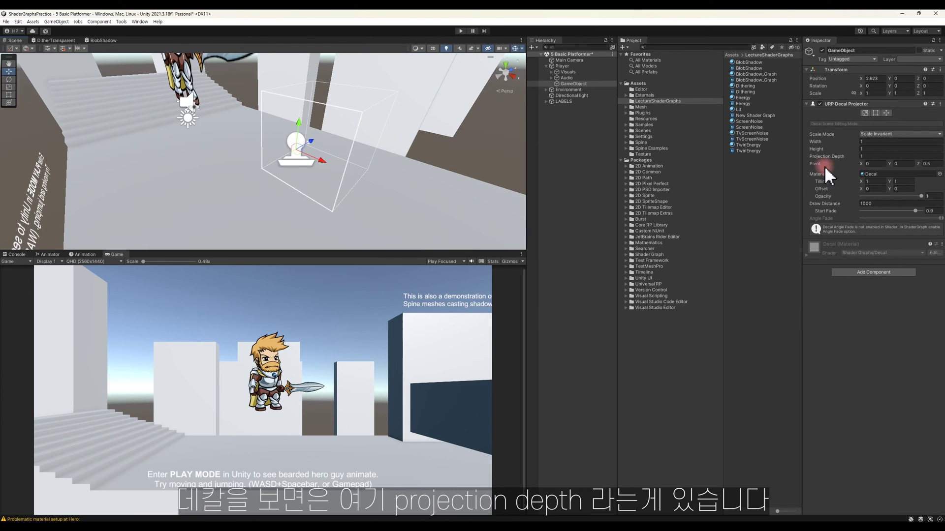
{"action": "mouse_move", "coordinate": [843, 160]}
{"action": "left_mouse_down"}
{"action": "mouse_move", "coordinate": [8, 162]}
{"action": "mouse_move", "coordinate": [645, 163]}
{"action": "left_mouse_up"}
{"action": "right_click_drag", "start_coordinate": [492, 177], "coordinate": [395, 184]}
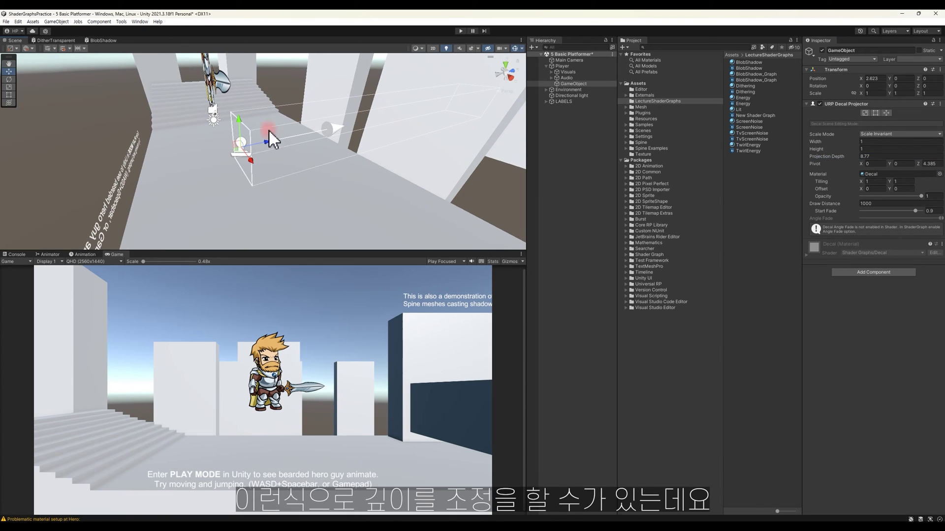
{"action": "left_click", "coordinate": [877, 157]}
{"action": "type", "text": "1"}
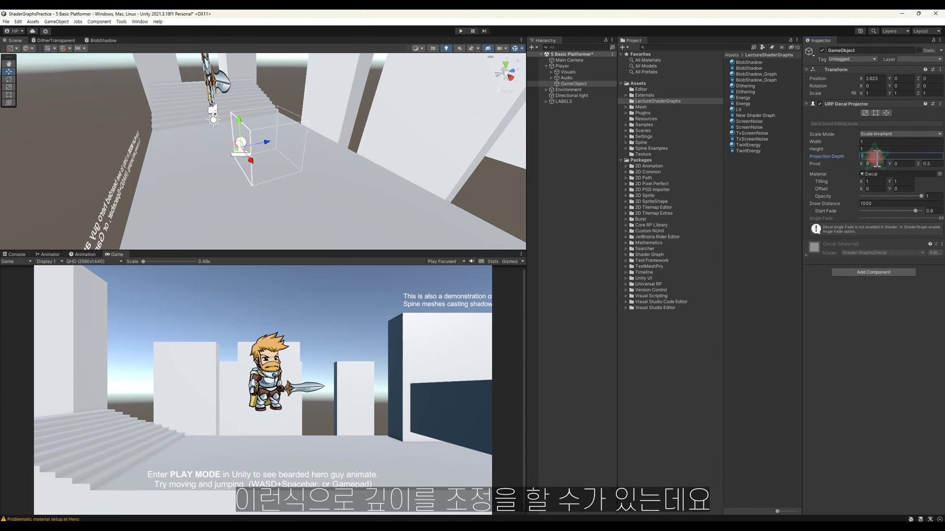
Step: Rotate the decal projector 90° on X so it projects down onto the floor
{"action": "right_click_drag", "start_coordinate": [243, 163], "coordinate": [312, 211]}
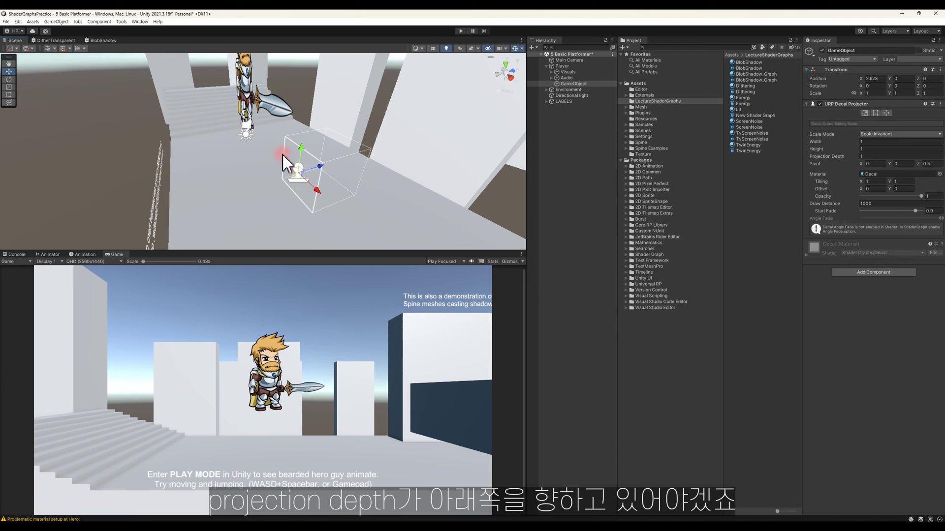
{"action": "middle_click_drag", "start_coordinate": [301, 202], "coordinate": [309, 162]}
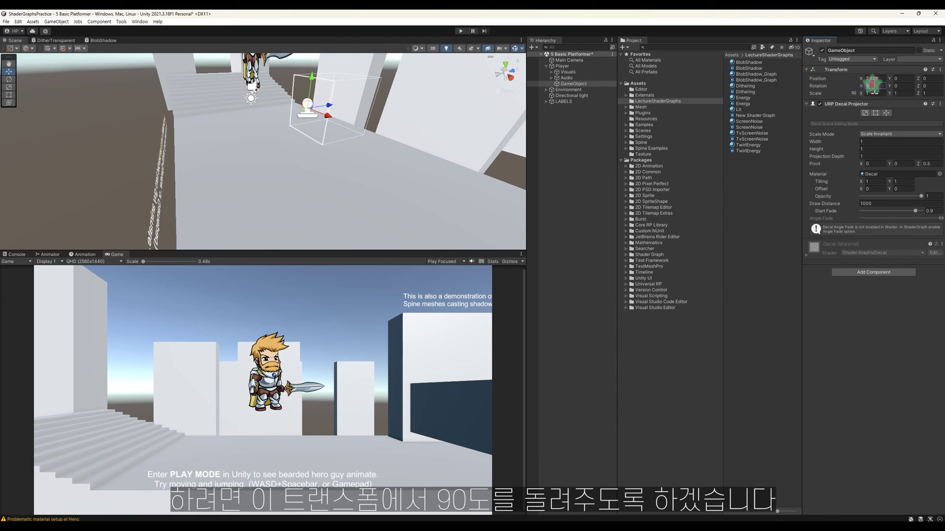
{"action": "type", "text": "90"}
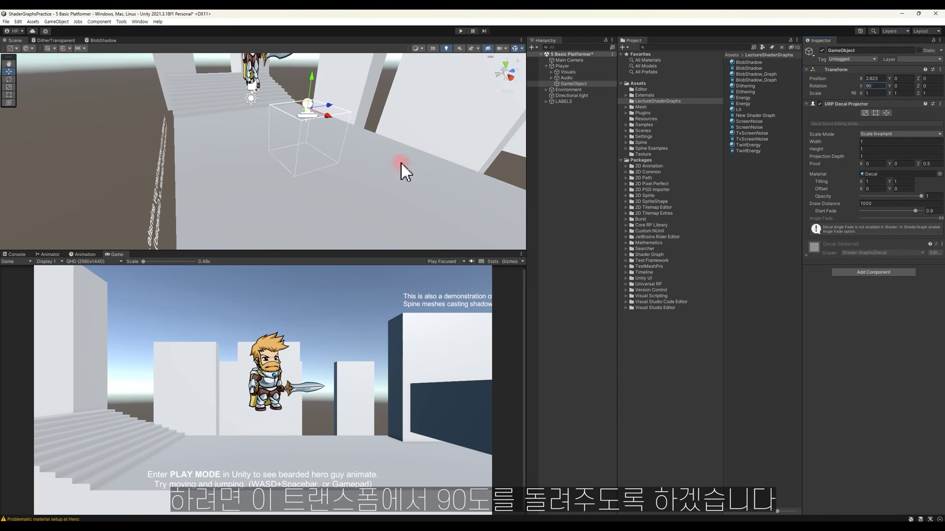
{"action": "left_click_drag", "start_coordinate": [400, 167], "coordinate": [300, 106], "text": "alt"}
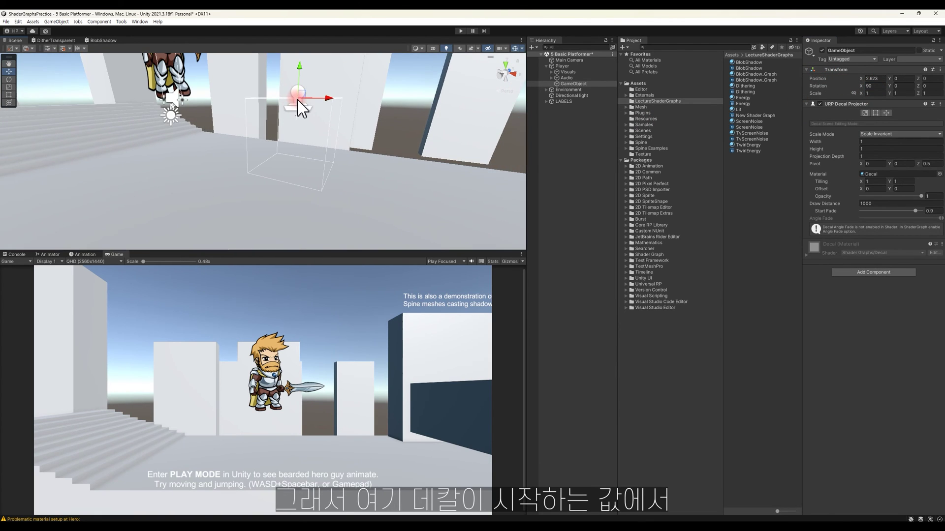
{"action": "left_click", "coordinate": [280, 213]}
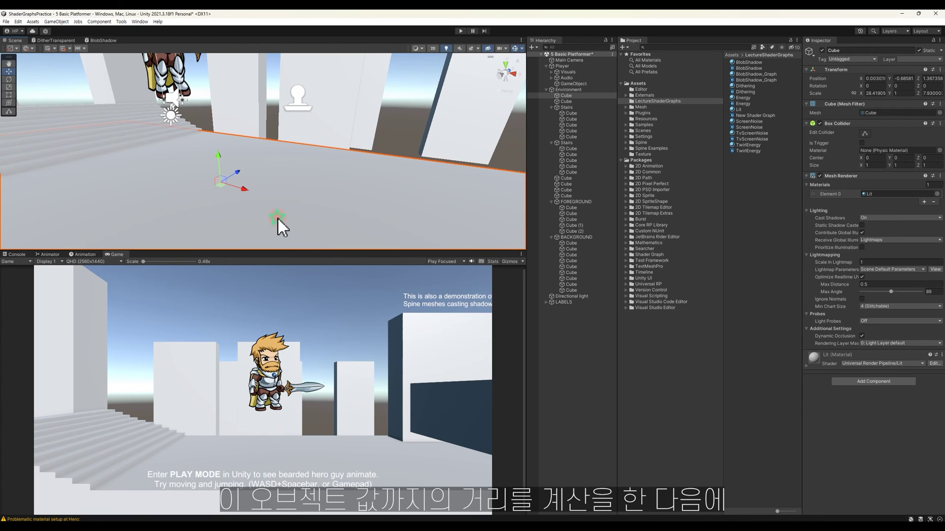
{"action": "left_click", "coordinate": [289, 116]}
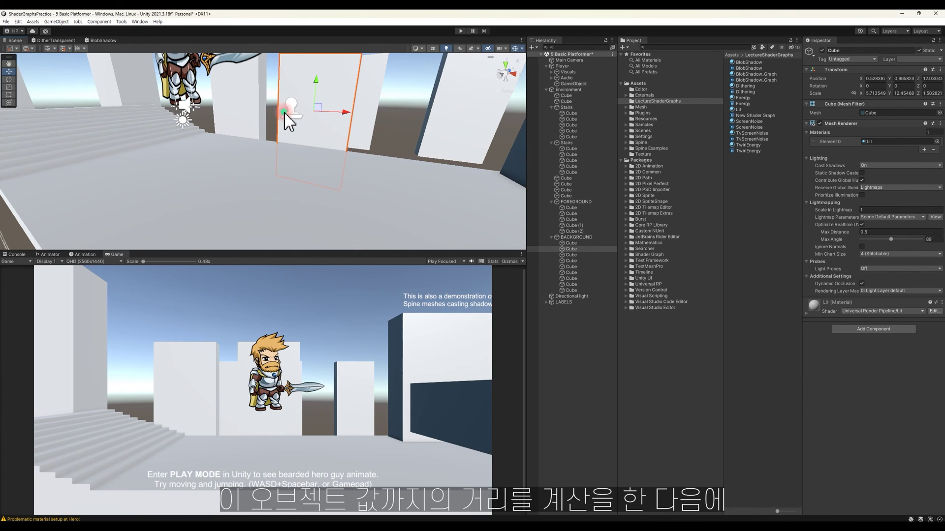
{"action": "left_click", "coordinate": [286, 115]}
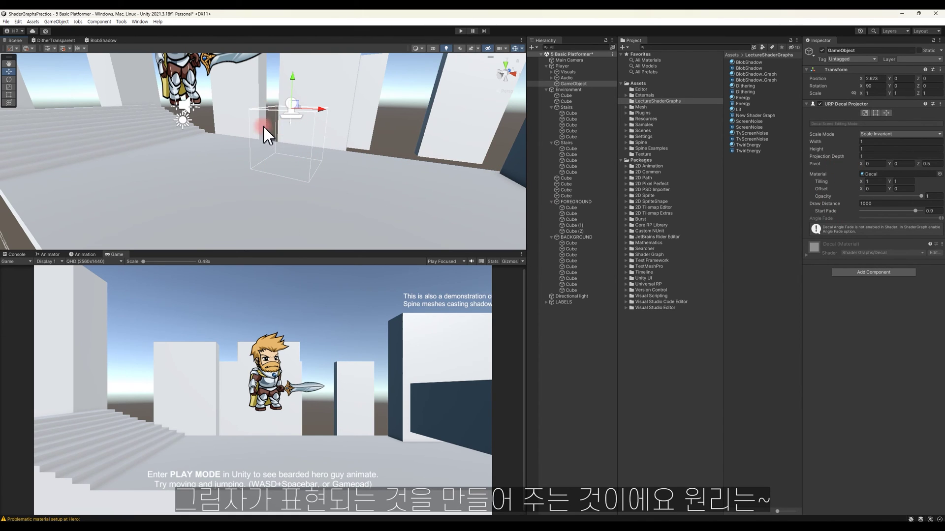
{"action": "left_click_drag", "start_coordinate": [280, 159], "coordinate": [290, 191], "text": "alt"}
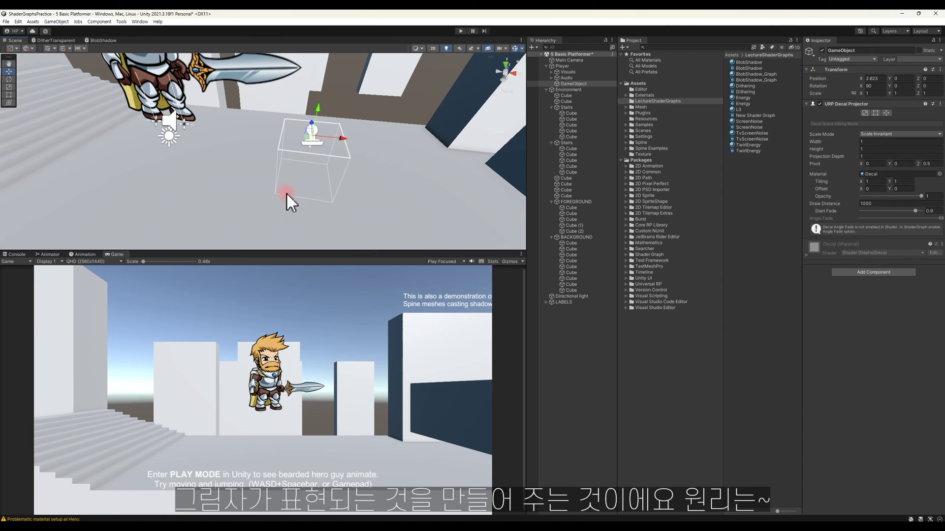
{"action": "left_click", "coordinate": [746, 63]}
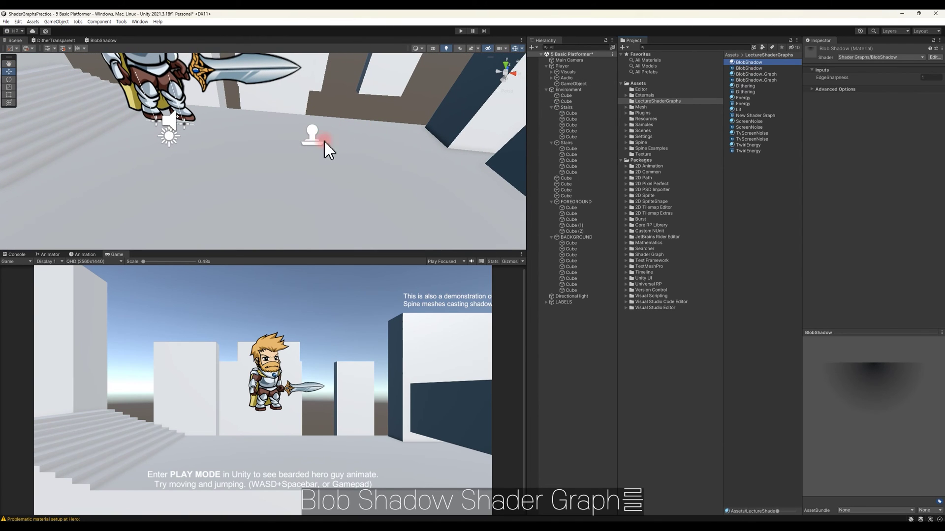
{"action": "left_click", "coordinate": [333, 134]}
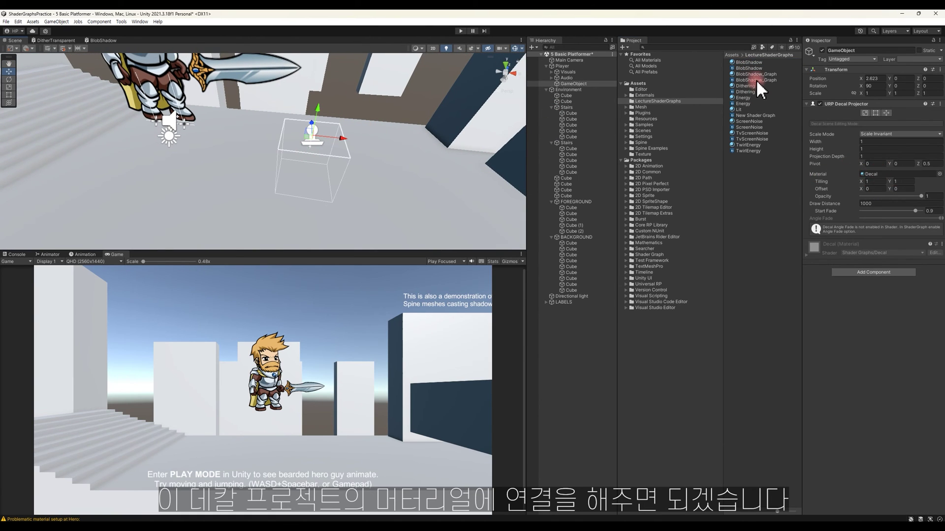
Step: Assign the BlobShadow material to the decal projector's Material slot
{"action": "left_click_drag", "start_coordinate": [734, 61], "coordinate": [875, 174]}
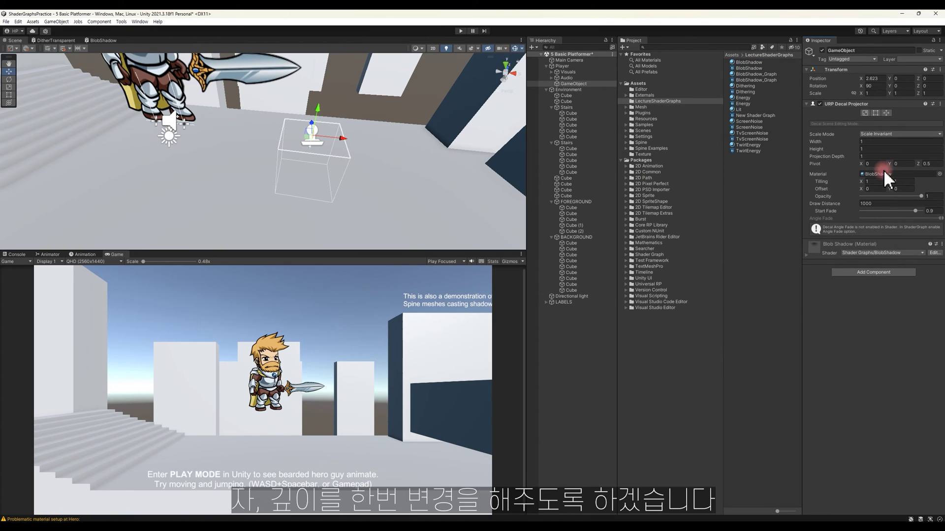
{"action": "left_click_drag", "start_coordinate": [848, 158], "coordinate": [870, 156]}
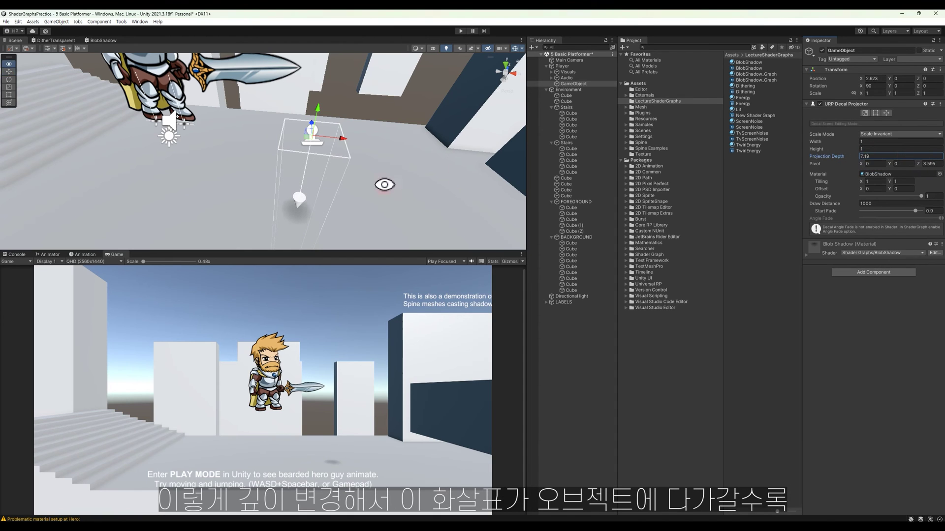
{"action": "left_click_drag", "start_coordinate": [458, 176], "coordinate": [310, 194], "text": "alt"}
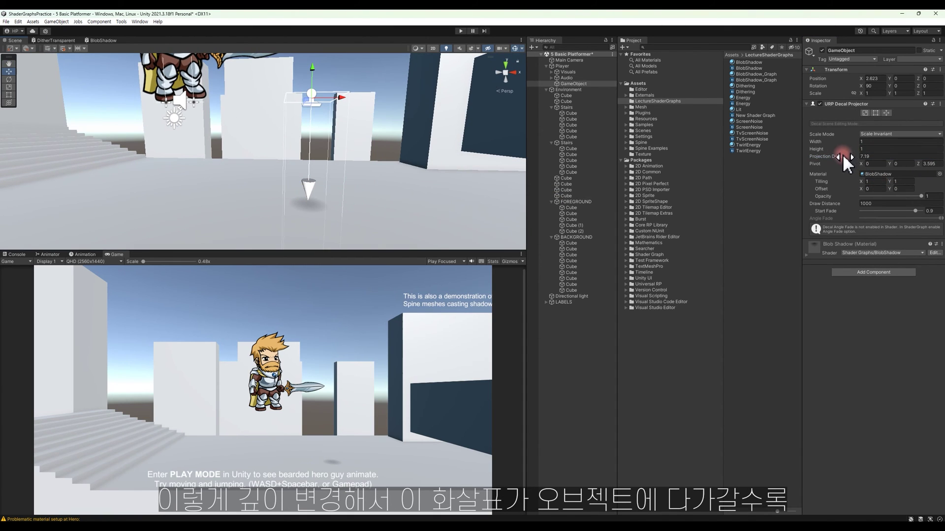
{"action": "left_click_drag", "start_coordinate": [868, 157], "coordinate": [861, 158]}
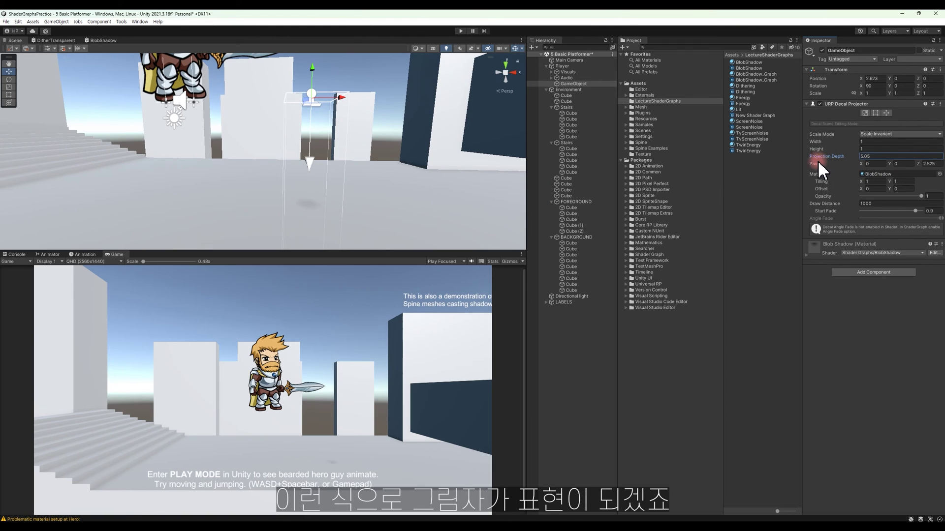
{"action": "mouse_move", "coordinate": [873, 156]}
{"action": "left_mouse_down"}
{"action": "mouse_move", "coordinate": [771, 156]}
{"action": "mouse_move", "coordinate": [704, 113]}
{"action": "left_mouse_up"}
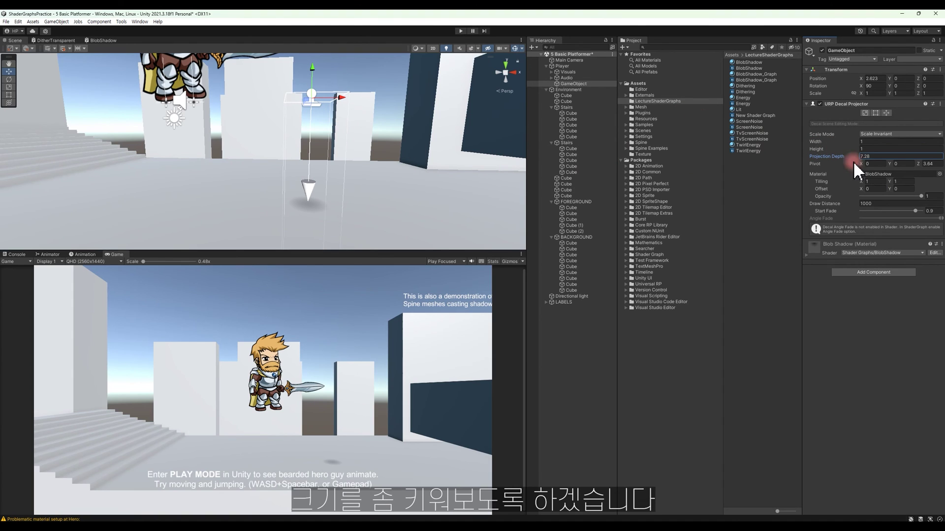
Step: Set the decal's Width and Height to 2 and Projection Depth to 7.5
{"action": "left_click", "coordinate": [874, 142]}
{"action": "type", "text": "2"}
{"action": "left_click", "coordinate": [875, 148]}
{"action": "type", "text": "2"}
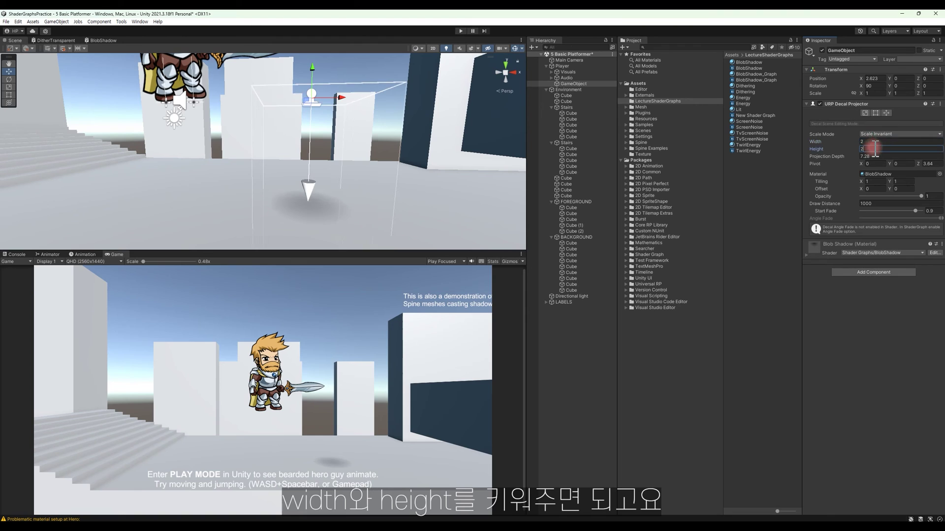
{"action": "left_click", "coordinate": [880, 156]}
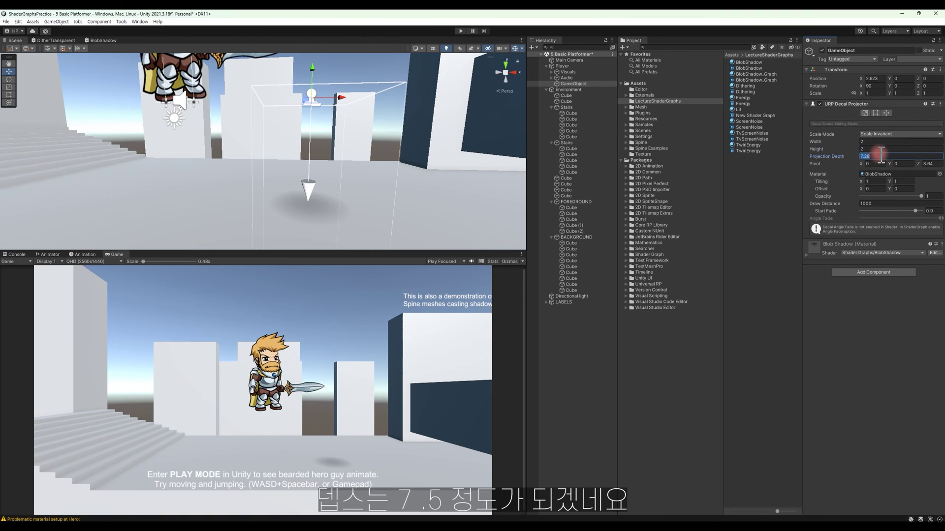
{"action": "type", "text": "7.5"}
{"action": "left_click", "coordinate": [907, 183]}
{"action": "left_click", "coordinate": [392, 196]}
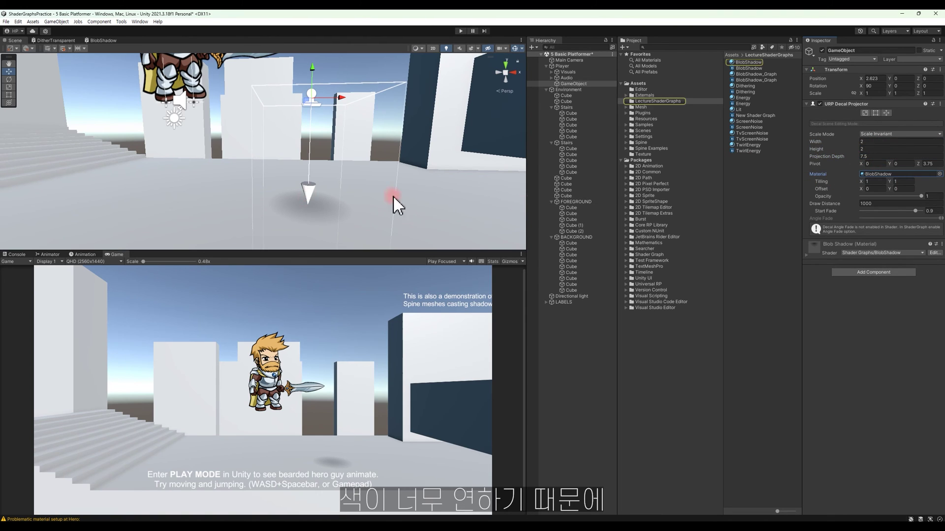
{"action": "left_click", "coordinate": [745, 61]}
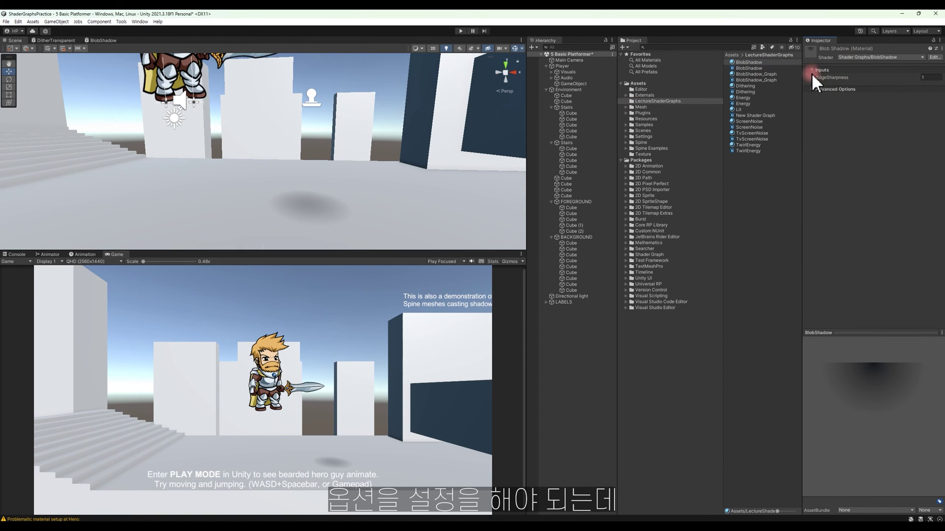
Step: Convert the BlobShadow graph's Color node into an exposed property and save the graph
{"action": "left_click", "coordinate": [102, 39]}
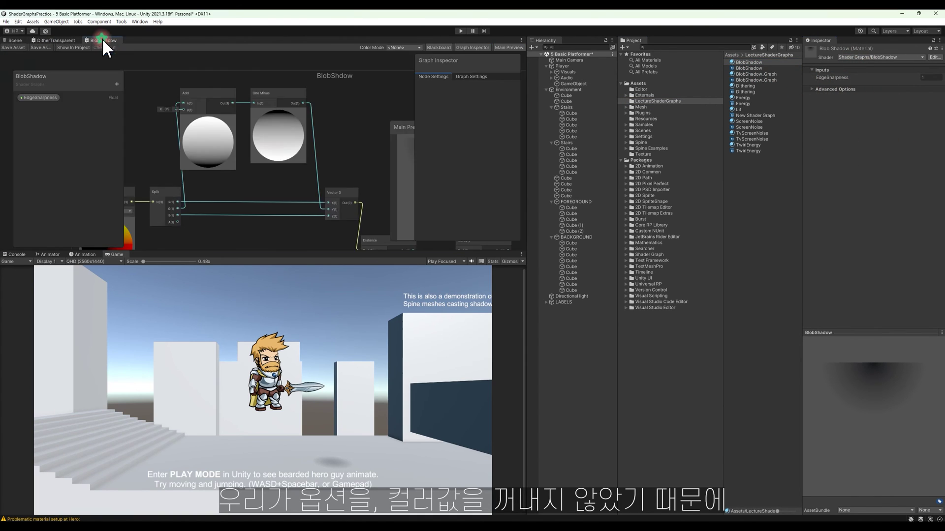
{"action": "middle_click_drag", "start_coordinate": [270, 180], "coordinate": [216, 163]}
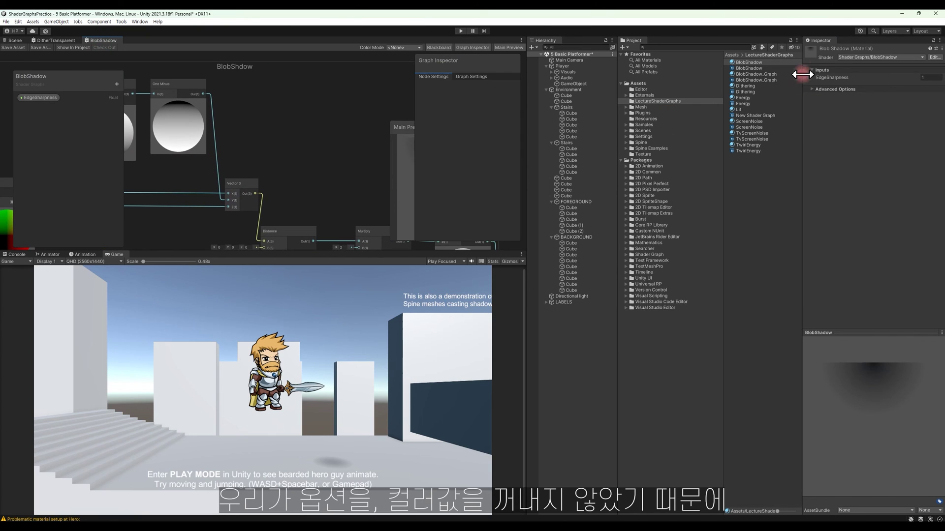
{"action": "key", "text": "shift+space"}
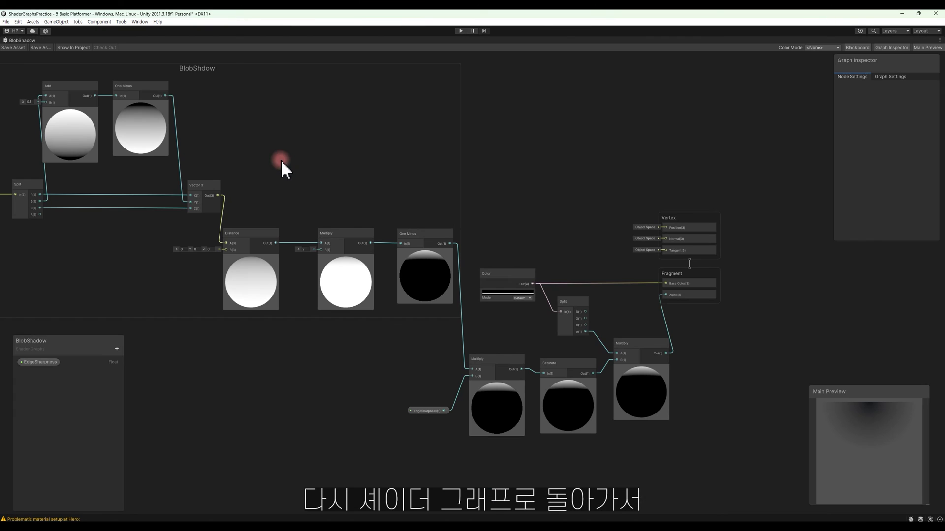
{"action": "middle_click_drag", "start_coordinate": [531, 276], "coordinate": [473, 264]}
{"action": "right_click", "coordinate": [465, 259]}
{"action": "left_click", "coordinate": [515, 342]}
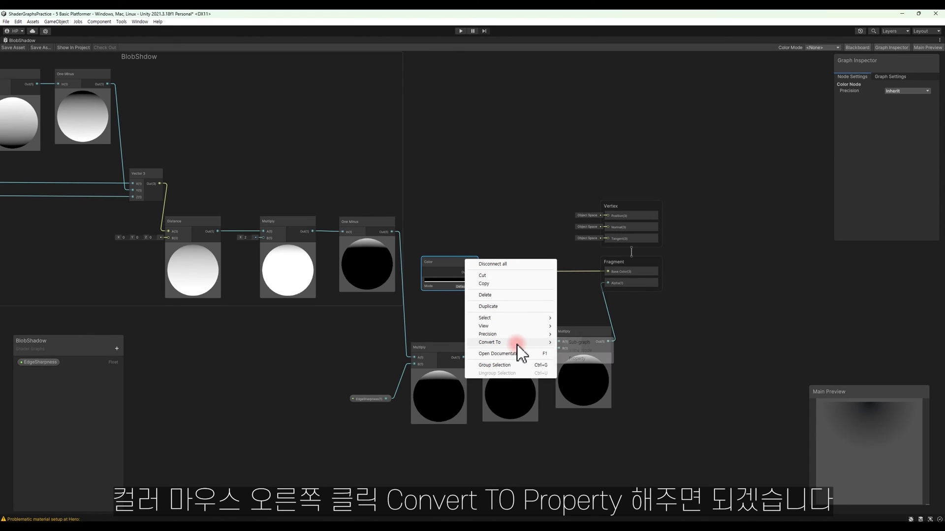
{"action": "left_click", "coordinate": [577, 358]}
{"action": "left_click", "coordinate": [12, 48]}
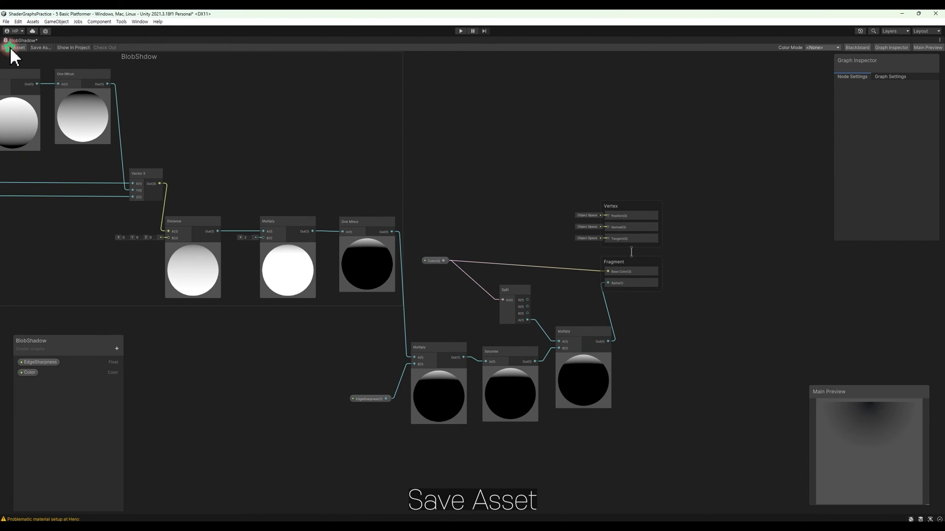
{"action": "key", "text": "shift+space"}
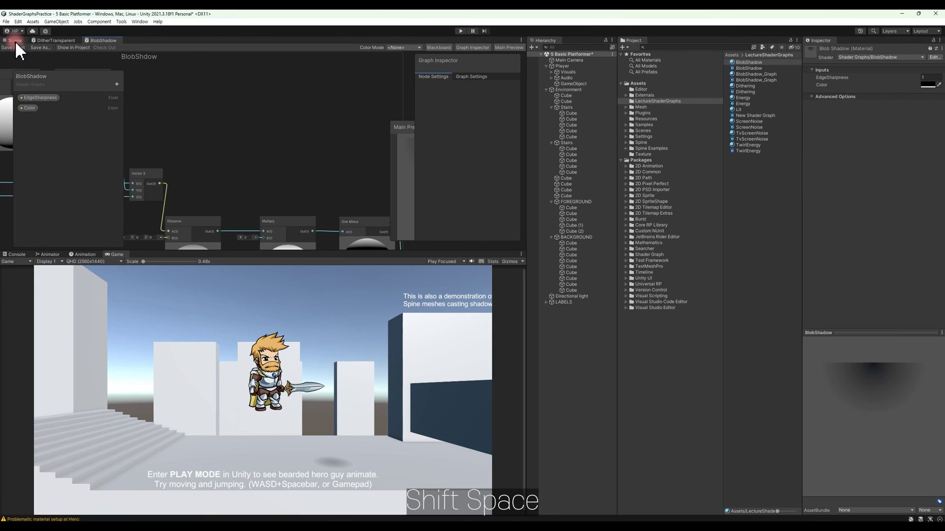
Step: Try lower alpha and red in the shadow Color picker, leaving it black
{"action": "left_click", "coordinate": [15, 41]}
{"action": "middle_click_drag", "start_coordinate": [317, 186], "coordinate": [325, 206]}
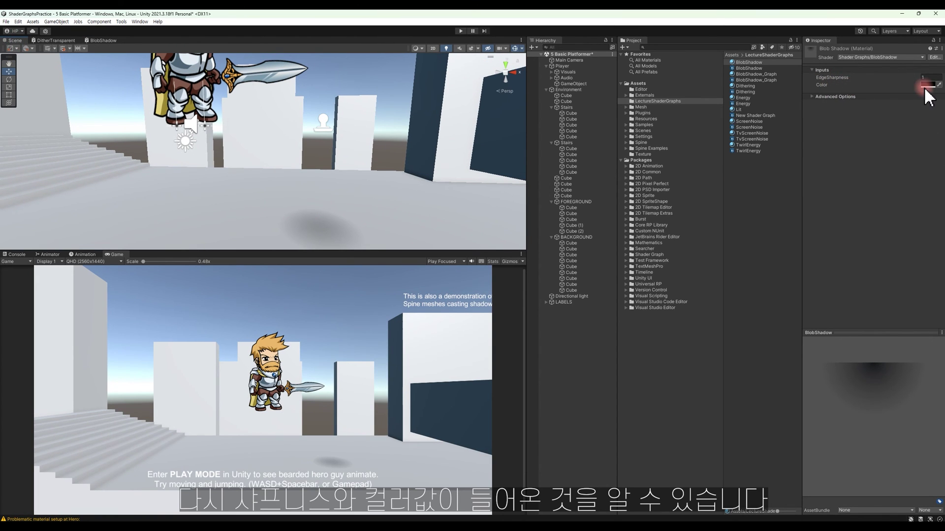
{"action": "left_click", "coordinate": [925, 86]}
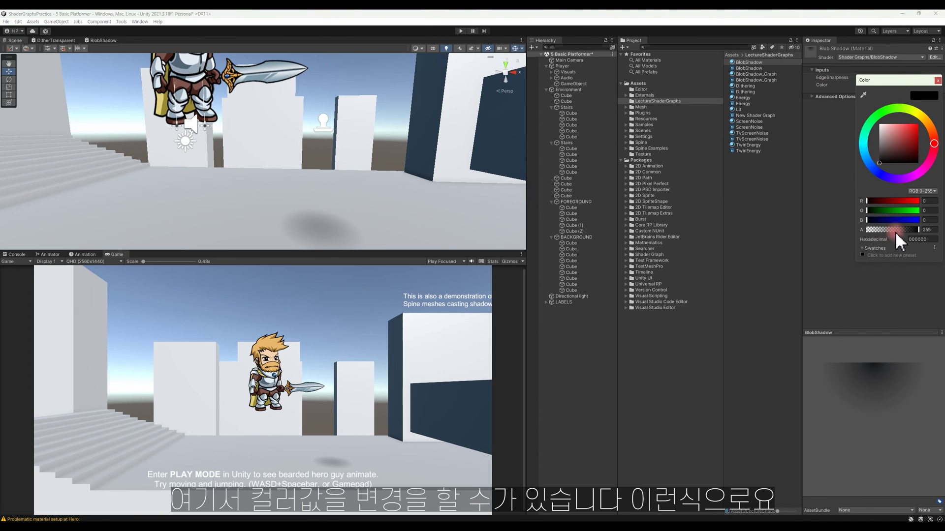
{"action": "left_click_drag", "start_coordinate": [903, 231], "coordinate": [935, 231]}
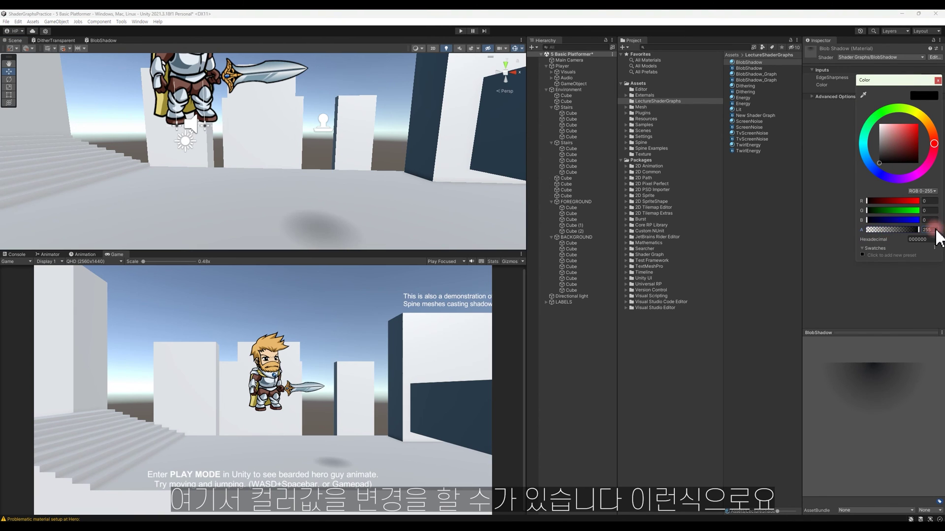
{"action": "left_click_drag", "start_coordinate": [912, 162], "coordinate": [879, 162]}
{"action": "left_click", "coordinate": [836, 80]}
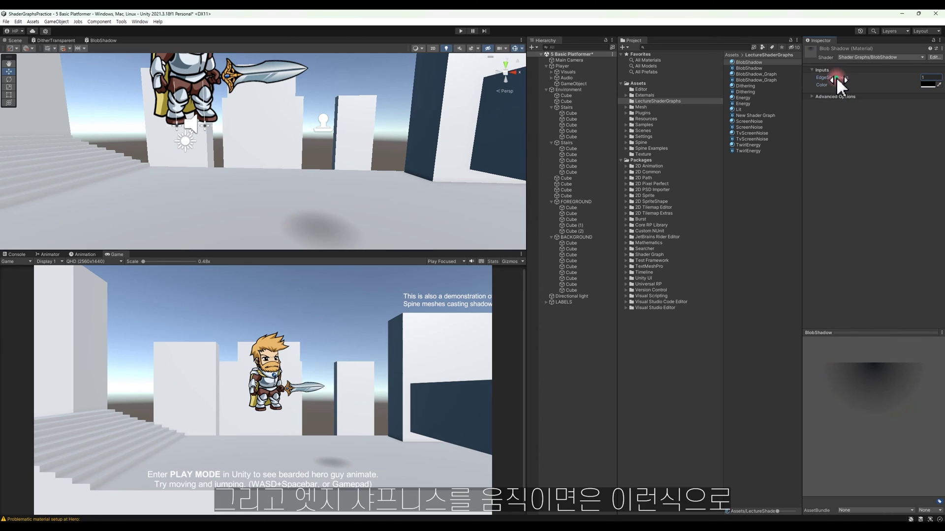
Step: Test EdgeSharpness between about 1.8 and 6, then set it to 1
{"action": "left_click_drag", "start_coordinate": [909, 80], "coordinate": [922, 84]}
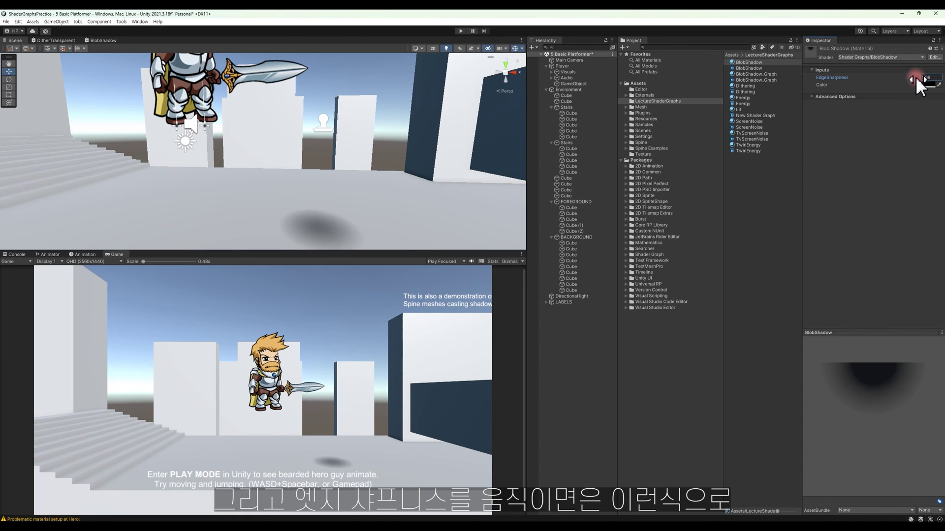
{"action": "left_click_drag", "start_coordinate": [925, 89], "coordinate": [34, 88]}
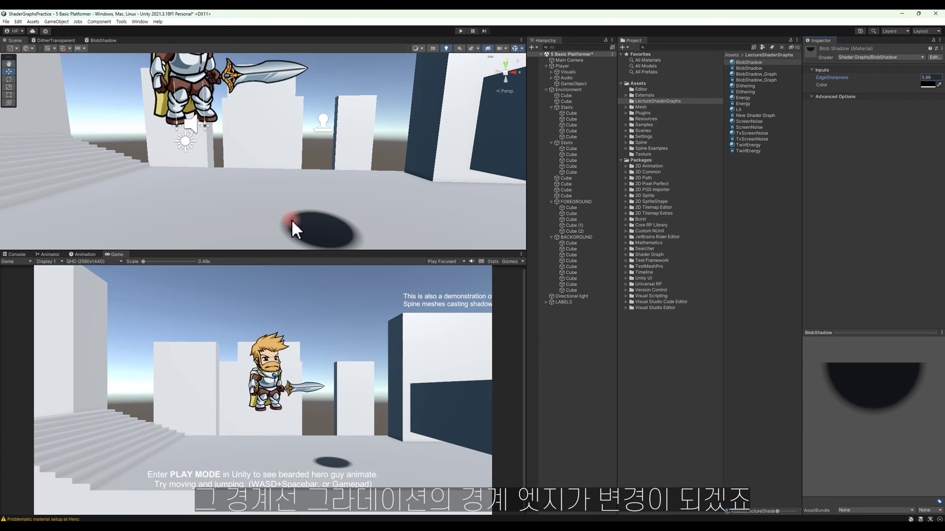
{"action": "left_click_drag", "start_coordinate": [843, 83], "coordinate": [932, 77]}
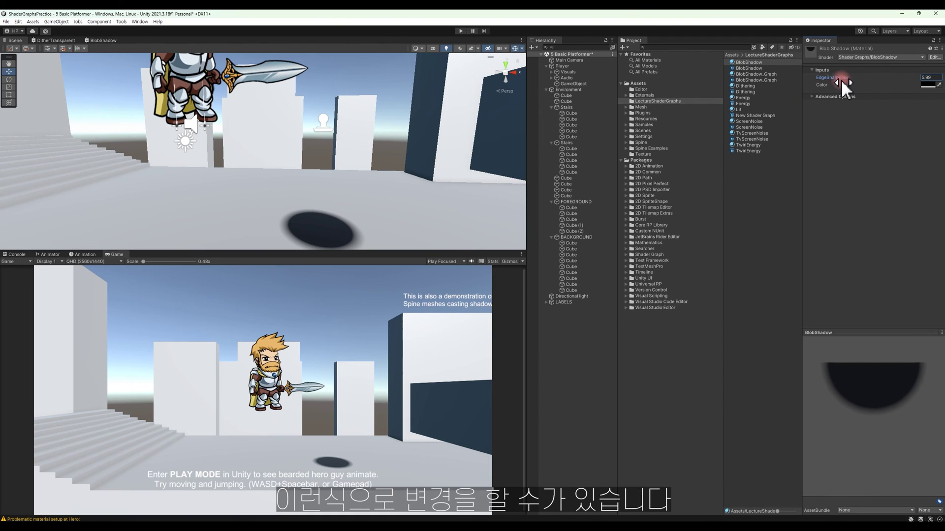
{"action": "left_click", "coordinate": [930, 77]}
{"action": "type", "text": "1"}
{"action": "left_click", "coordinate": [574, 84]}
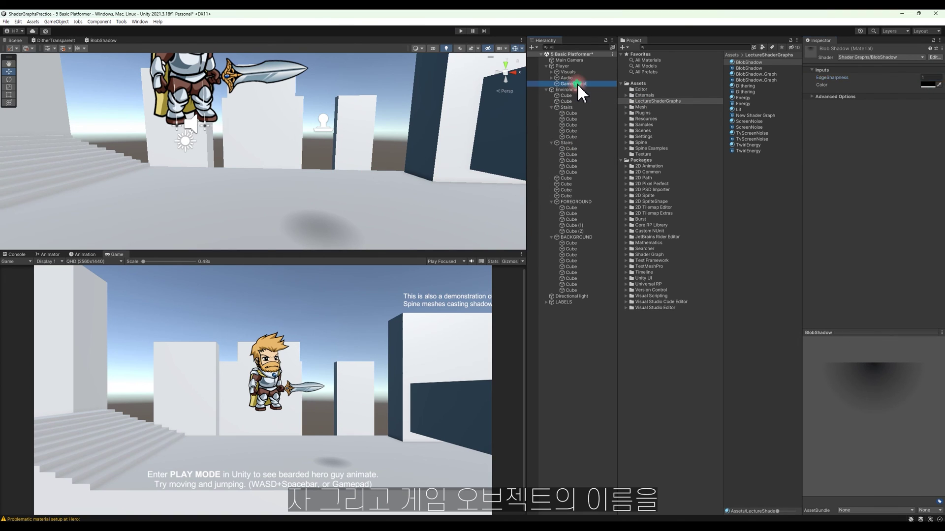
Step: Rename the decal object to Shadow and set its X position to 0
{"action": "type", "text": "Shadow"}
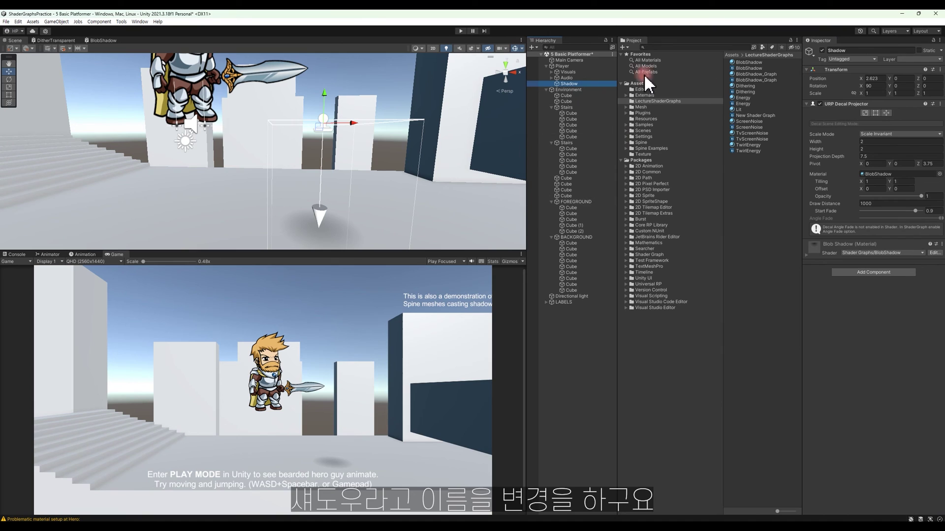
{"action": "left_click", "coordinate": [884, 79]}
{"action": "type", "text": "0"}
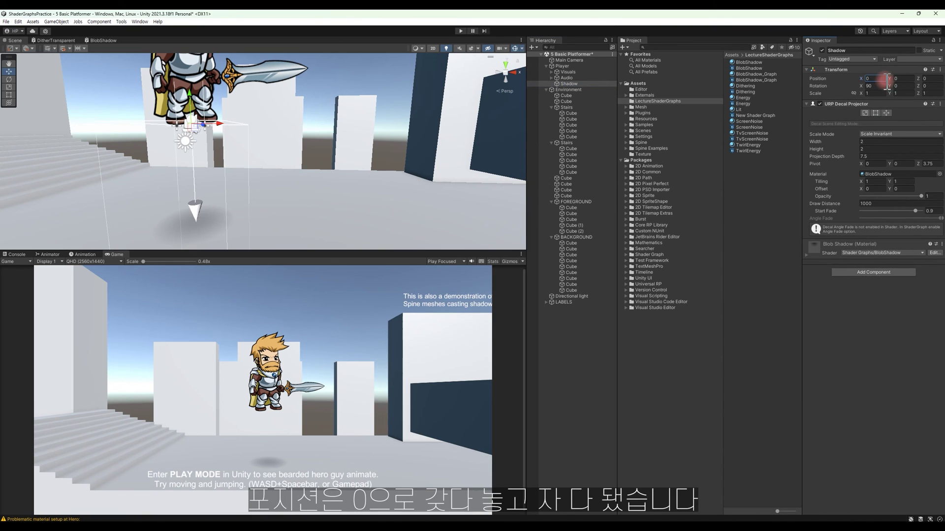
{"action": "scroll", "coordinate": [315, 198], "scroll_direction": "down", "scroll_amount": 3}
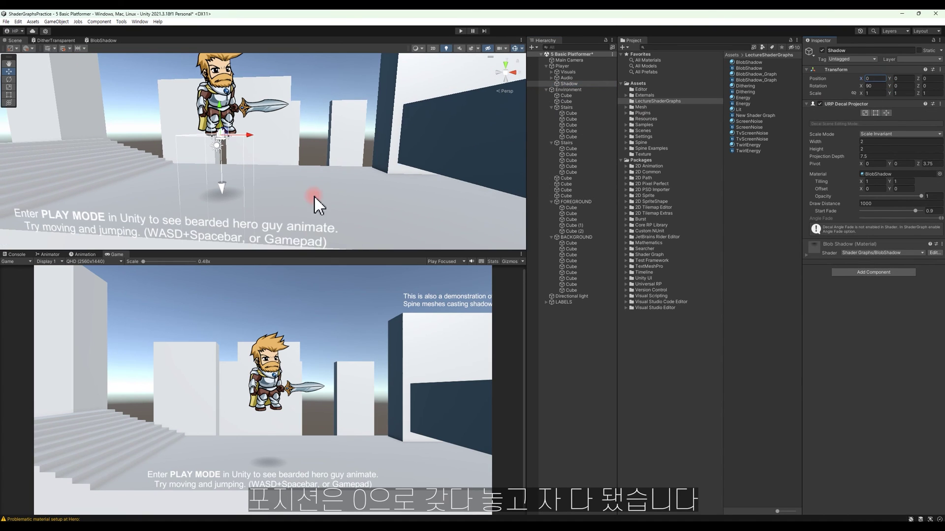
Step: Enter Play mode and walk the hero left and right across the stairs
{"action": "left_click", "coordinate": [461, 31]}
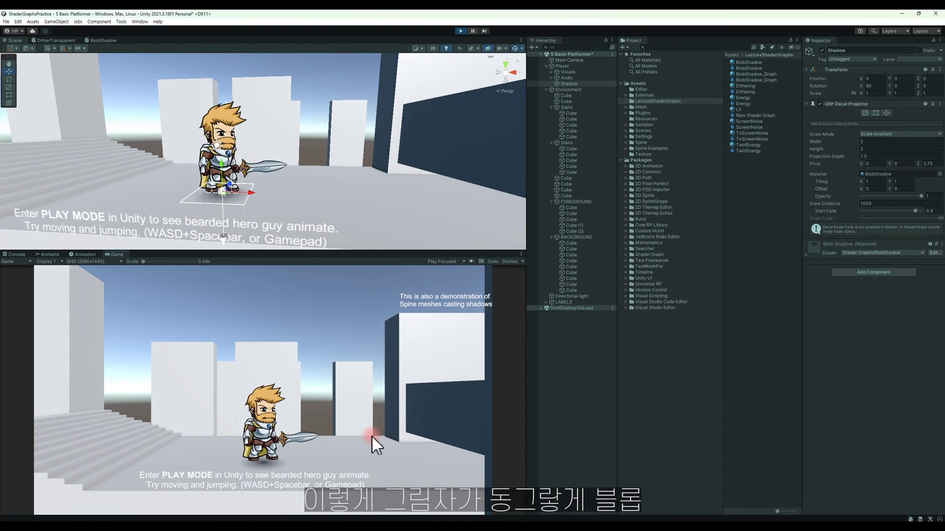
{"action": "key", "text": "a"}
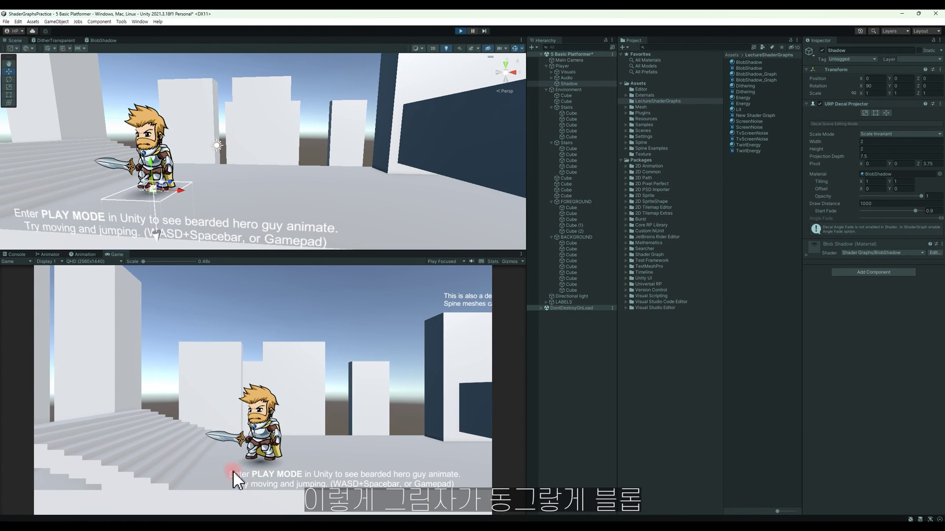
{"action": "key", "text": "a"}
{"action": "key", "text": "d"}
{"action": "key", "text": "a"}
Step: Frame the Shadow decal in the Scene view while the hero walks and jumps
{"action": "mouse_move", "coordinate": [162, 148]}
{"action": "middle_mouse_down"}
{"action": "mouse_move", "coordinate": [70, 177]}
{"action": "mouse_move", "coordinate": [222, 137]}
{"action": "middle_mouse_up"}
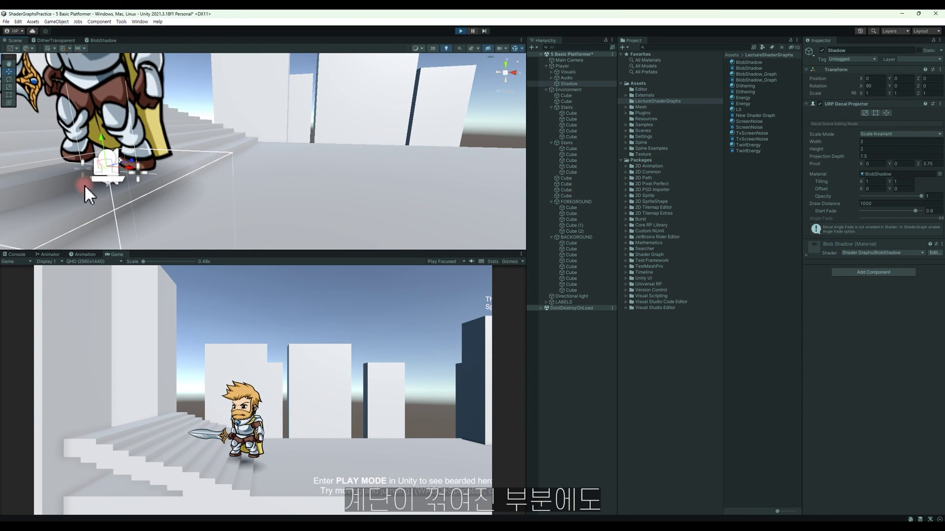
{"action": "scroll", "coordinate": [99, 197], "scroll_direction": "up", "scroll_amount": 2}
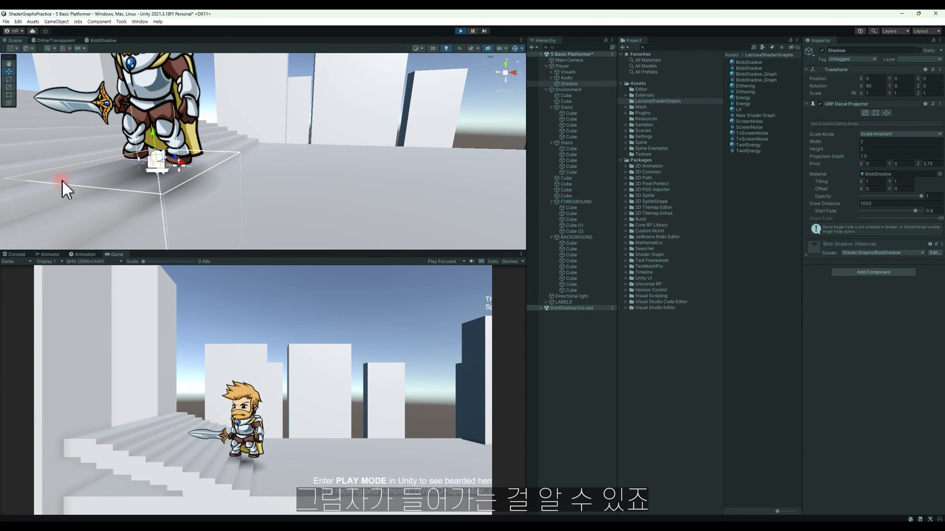
{"action": "left_click", "coordinate": [323, 413]}
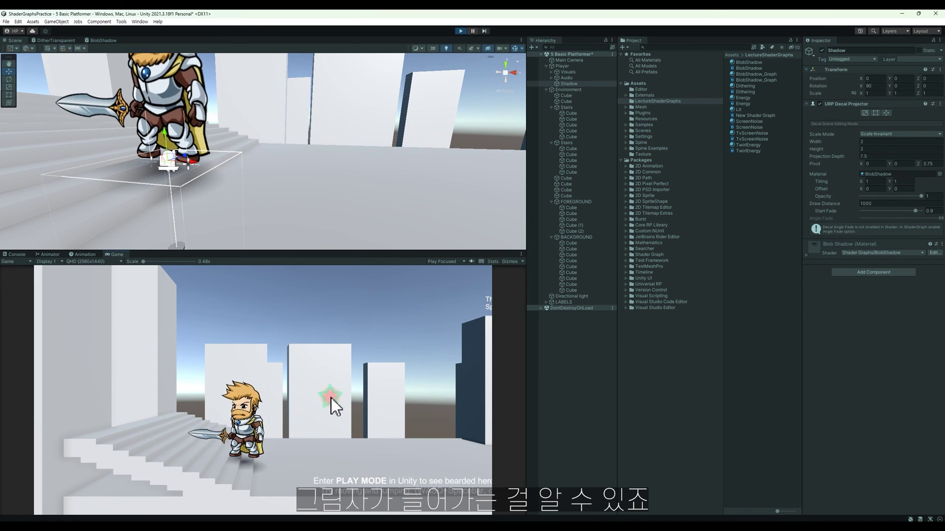
{"action": "key", "text": "a"}
{"action": "key", "text": "d"}
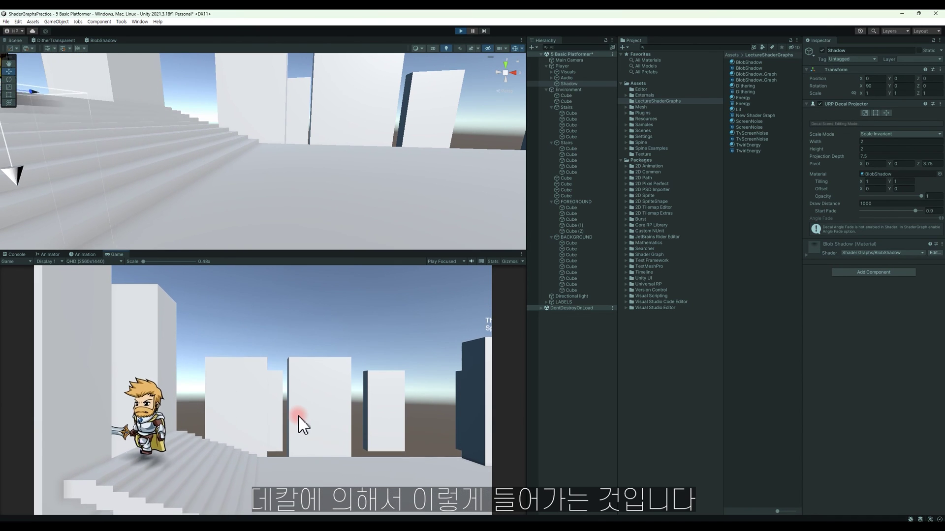
{"action": "key", "text": "space"}
{"action": "key", "text": "space"}
{"action": "key", "text": "f"}
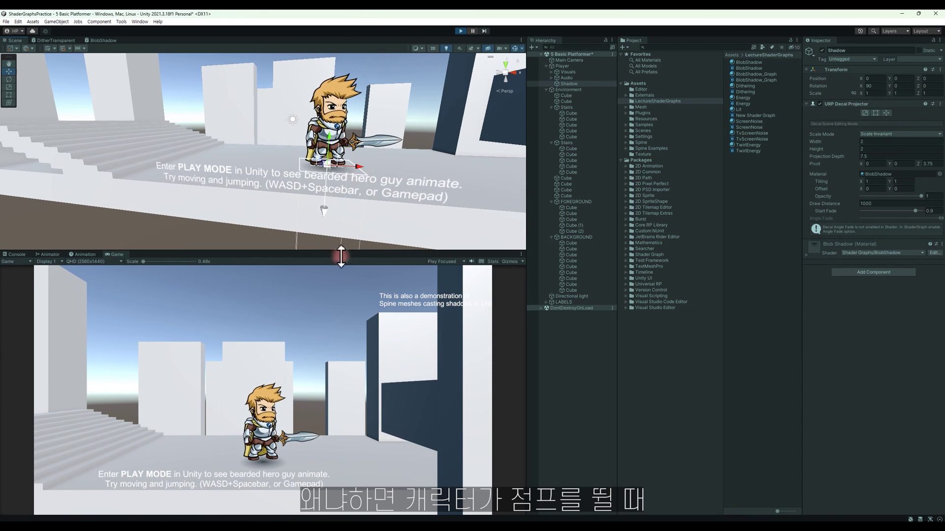
{"action": "key", "text": "space"}
{"action": "key", "text": "space"}
{"action": "key", "text": "space"}
{"action": "left_click", "coordinate": [375, 176]}
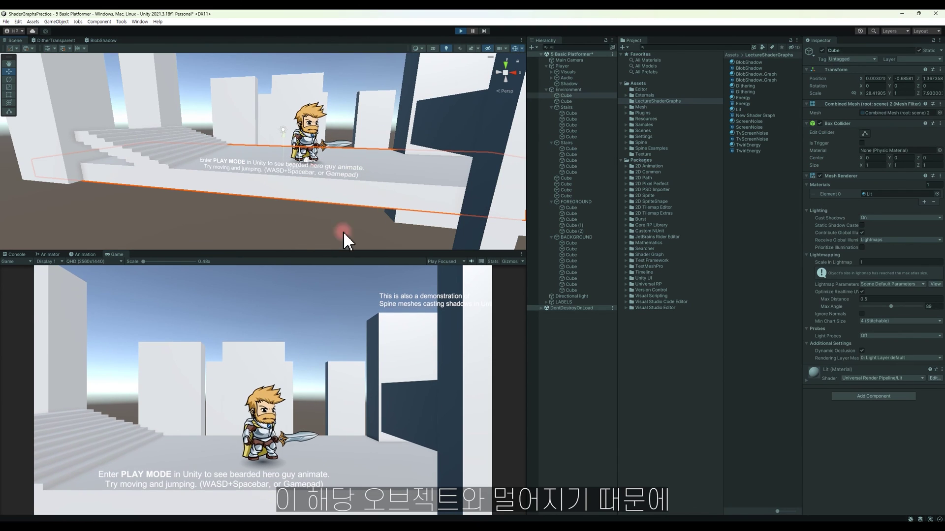
Step: Run and jump the hero over the stairs and platform to check the shadow follows
{"action": "key", "text": "space"}
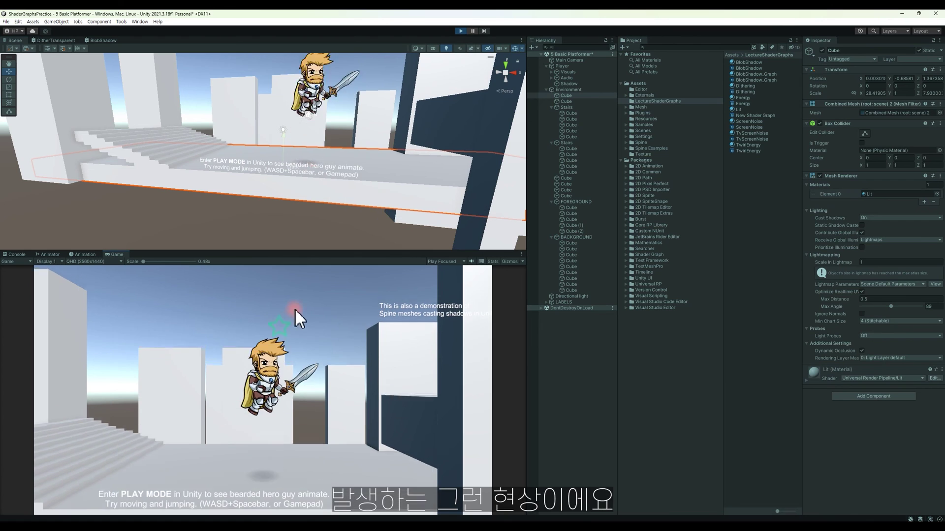
{"action": "key", "text": "d"}
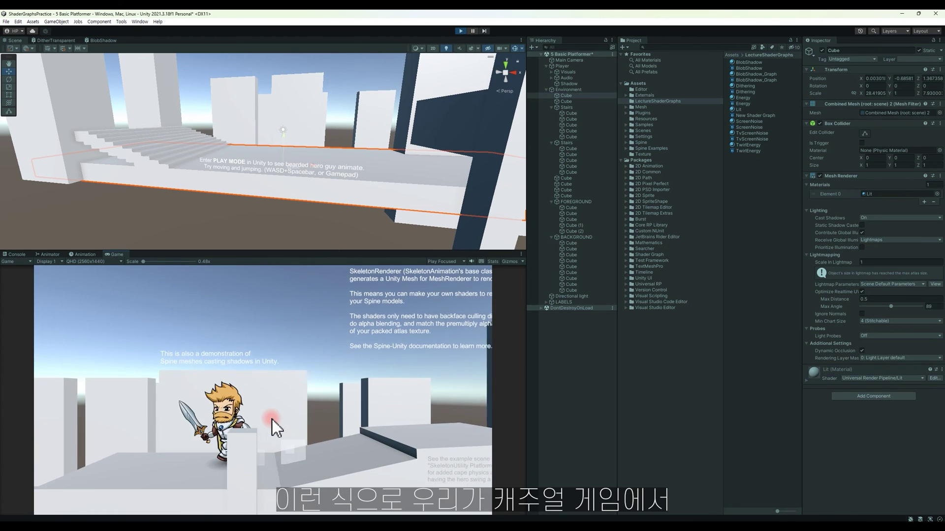
{"action": "key", "text": "a"}
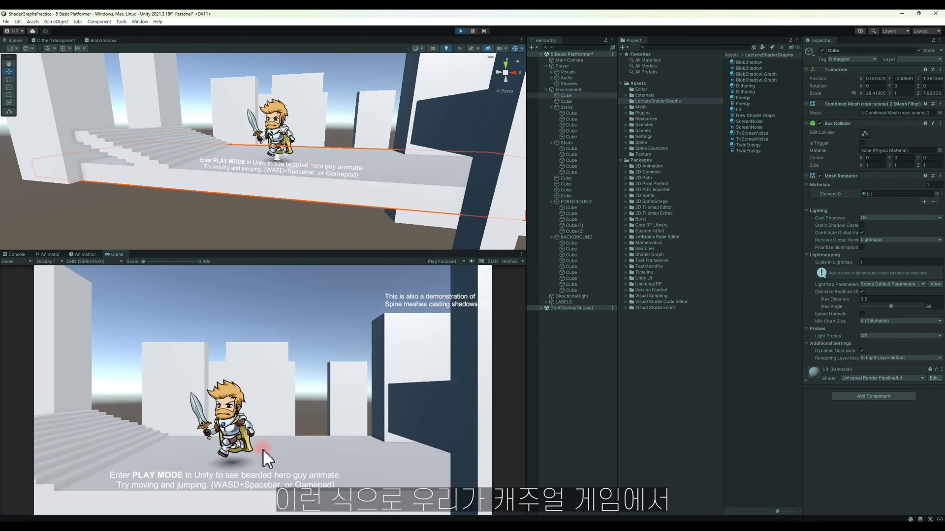
{"action": "key", "text": "d"}
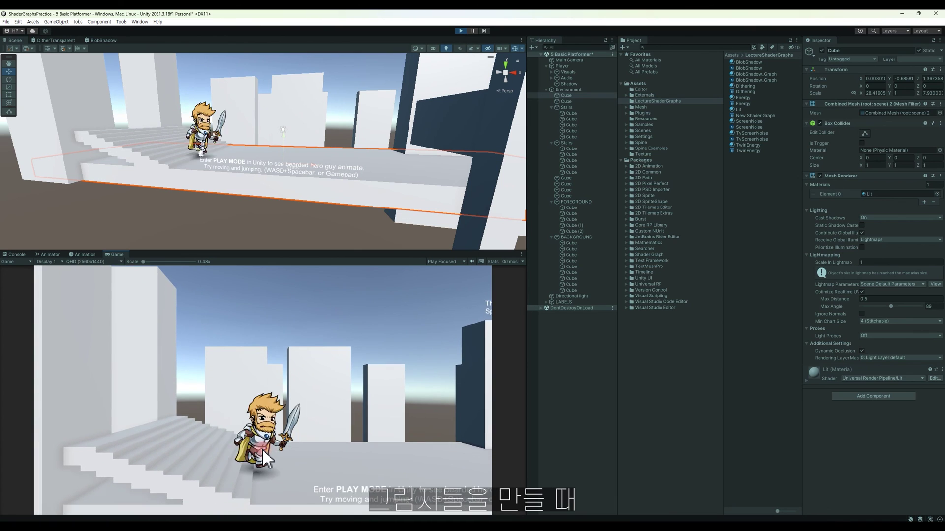
{"action": "key", "text": "a"}
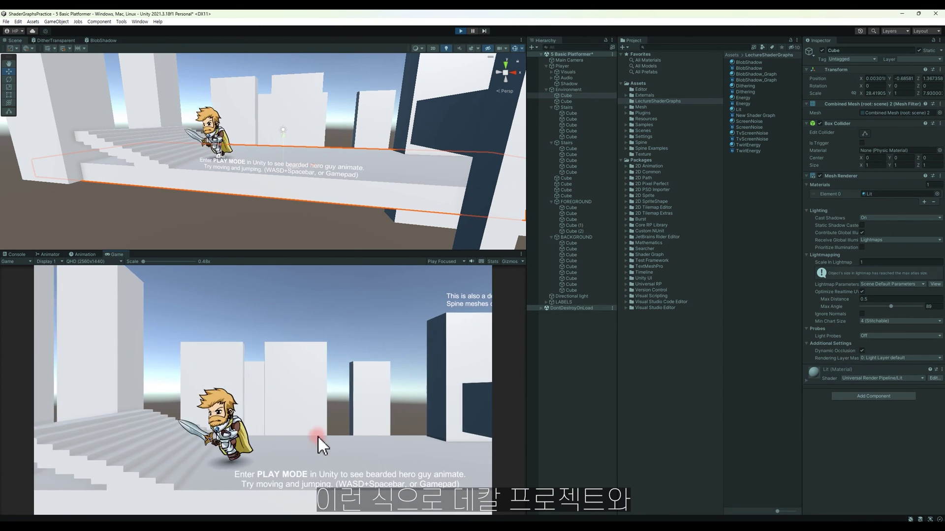
{"action": "key", "text": "d"}
{"action": "key", "text": "a"}
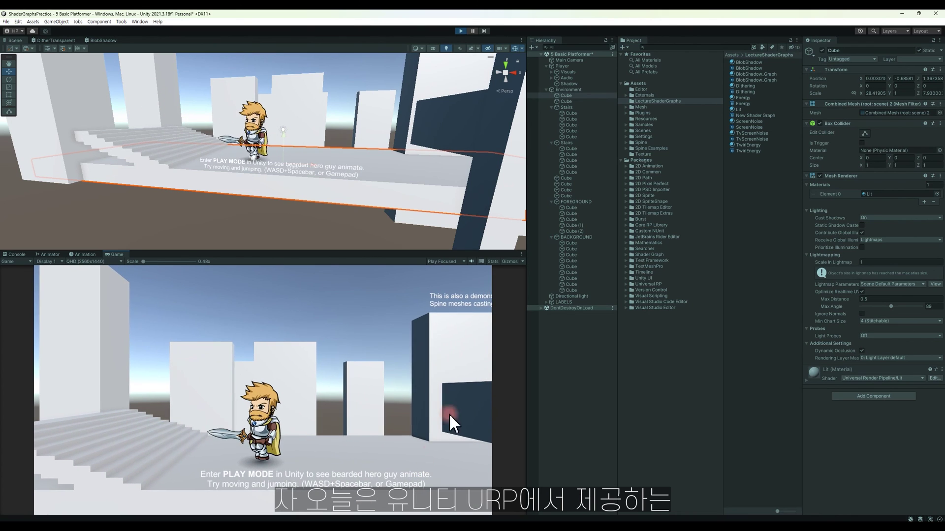